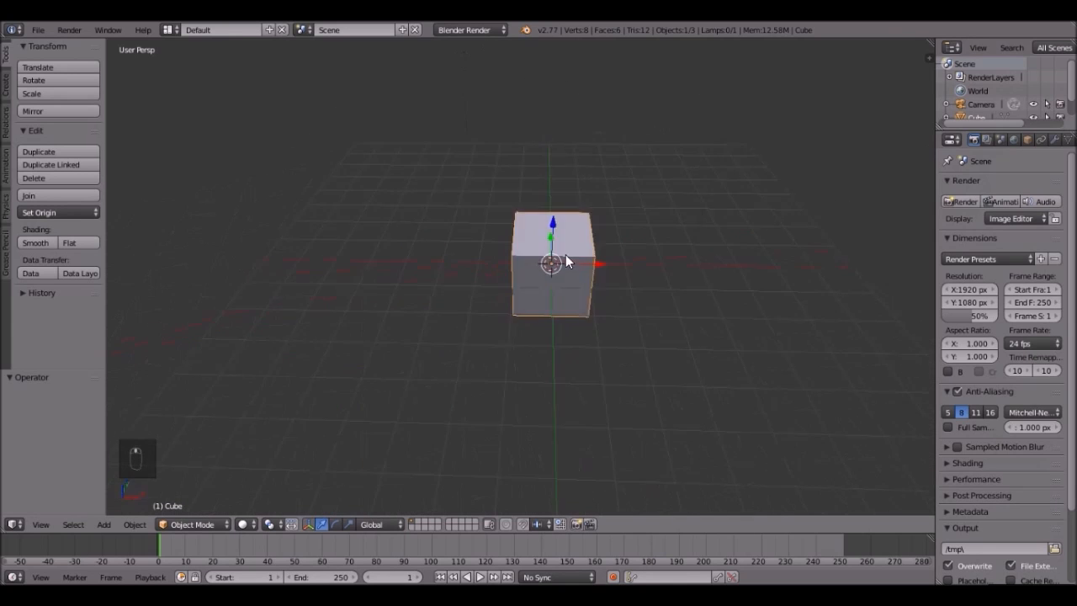
Step: Delete the default cube from the scene
key("x")
middle_click_drag(593, 311, 570, 272)
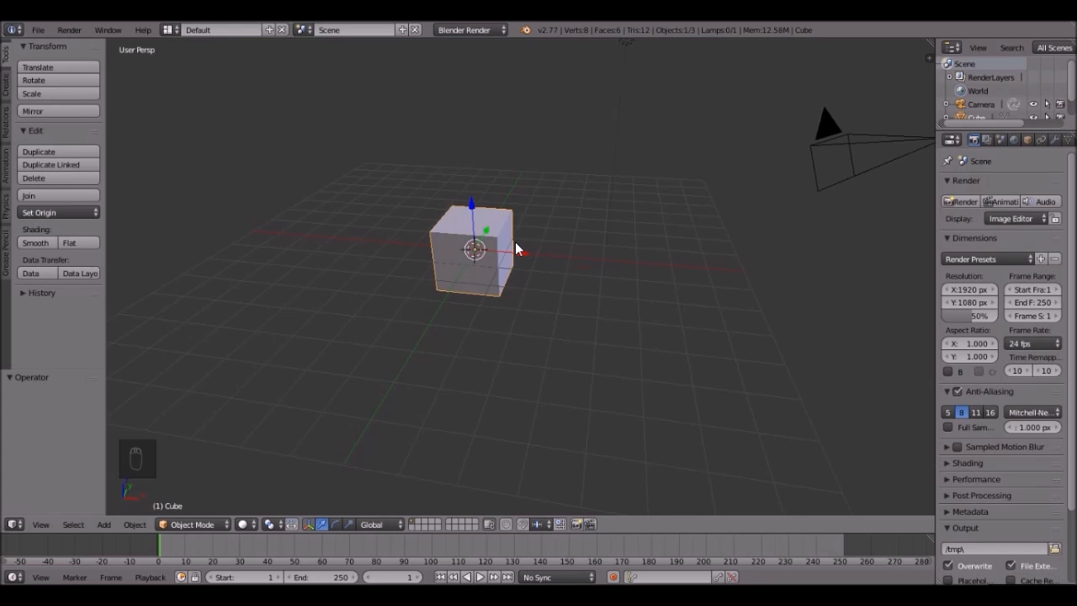
middle_click_drag(515, 244, 491, 271)
middle_click_drag(617, 243, 513, 292)
key("x")
left_click(572, 278)
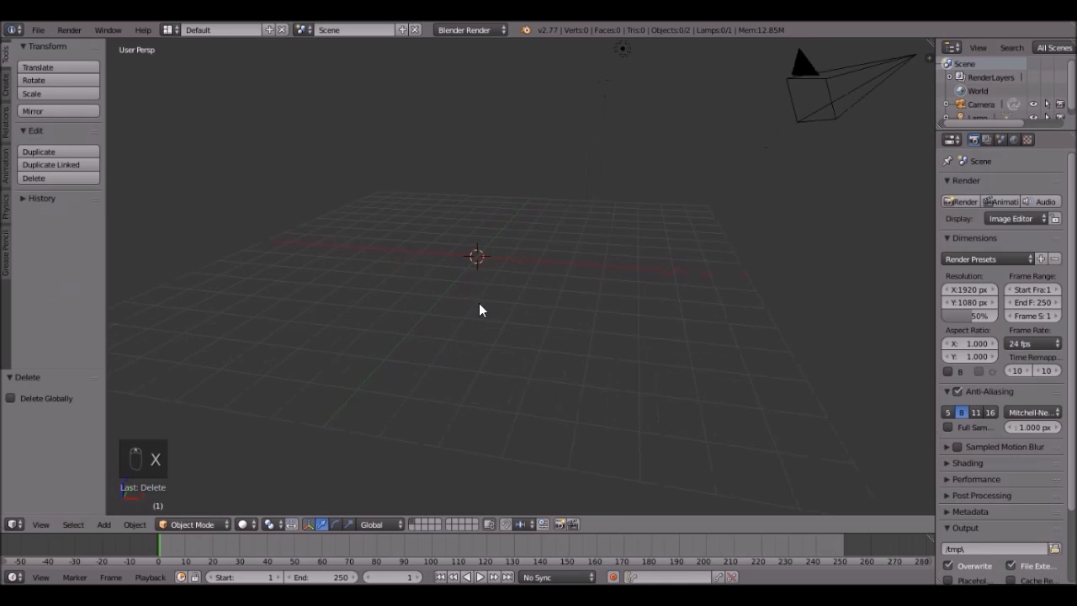
scroll(478, 308, "down", 2)
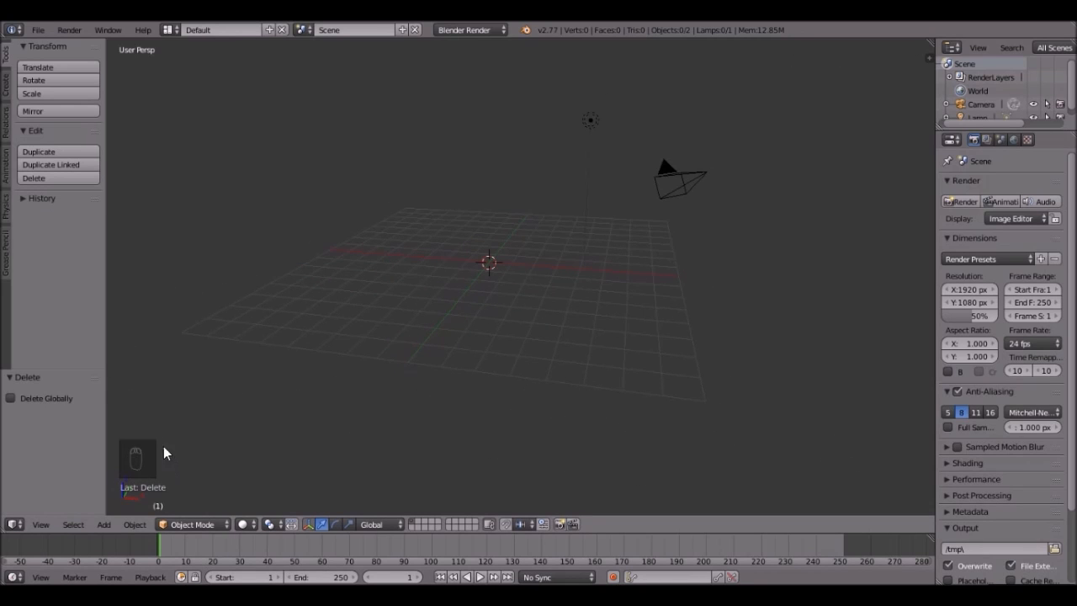
Step: Add a cylinder mesh at the scene centre and set its vertices to 6 to make a hexagonal prism
key("space")
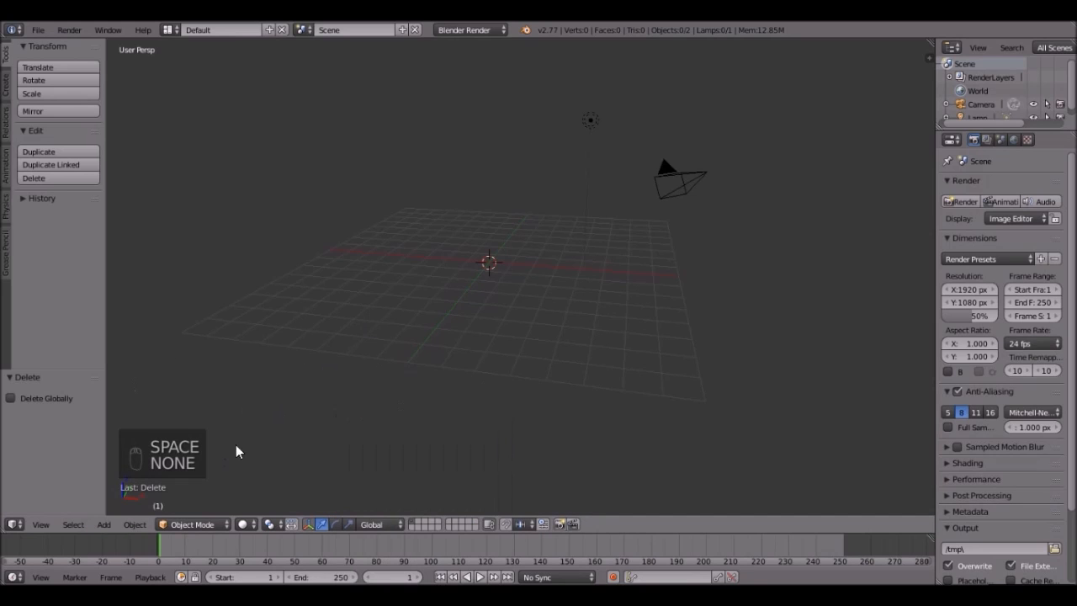
middle_click_drag(591, 307, 533, 281)
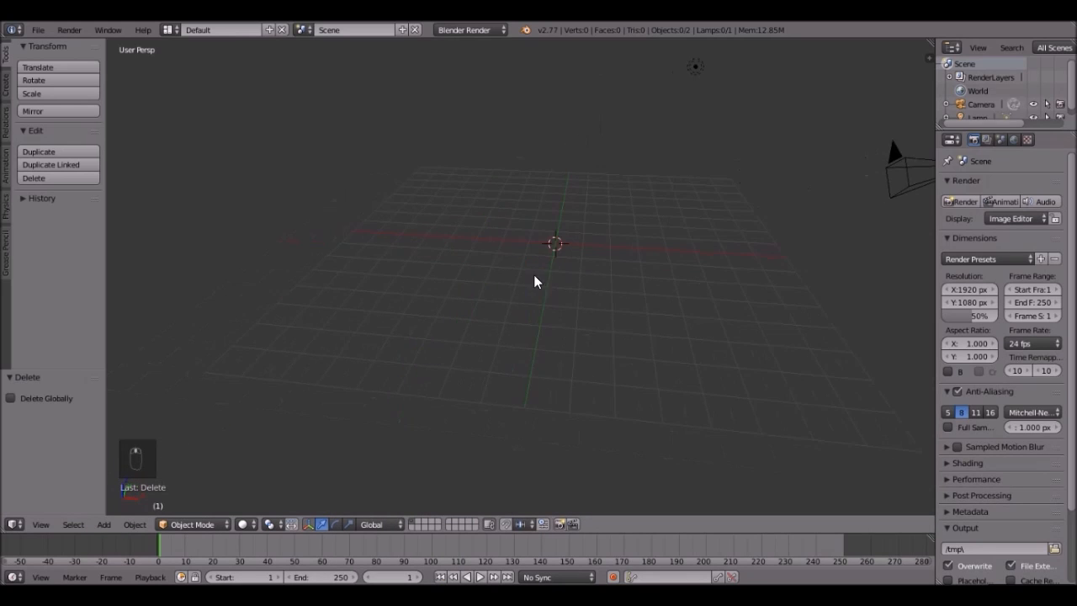
key("shift+a")
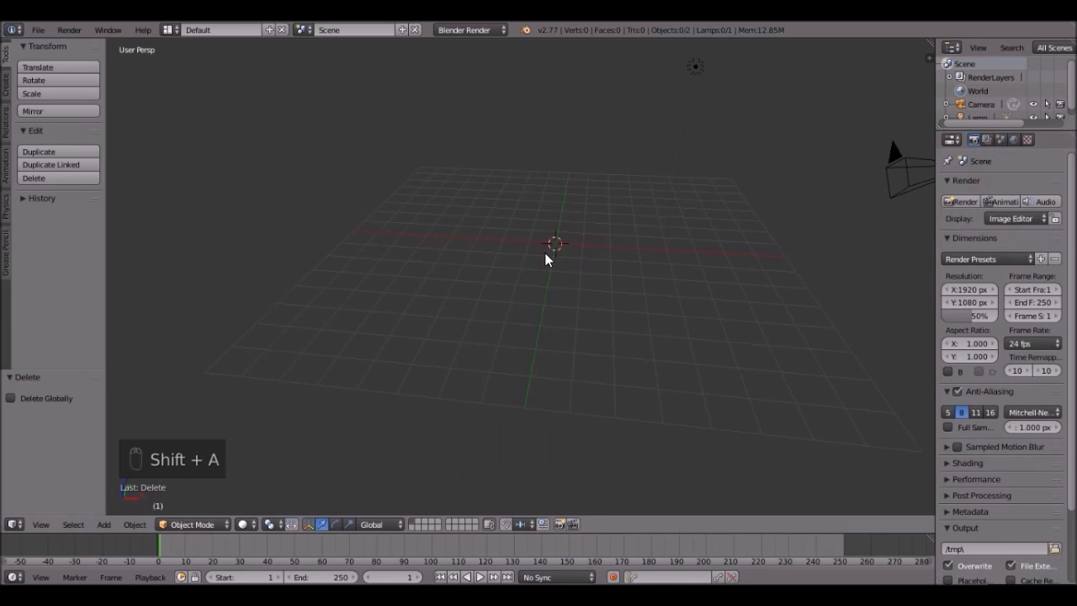
key("shift+a")
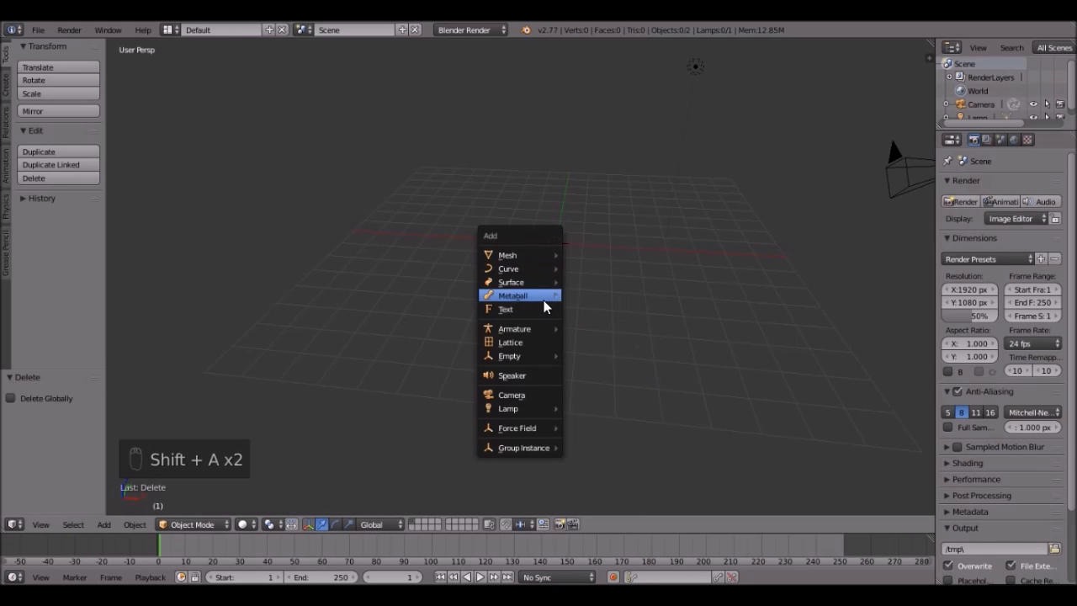
mouse_move(527, 257)
left_click(594, 323)
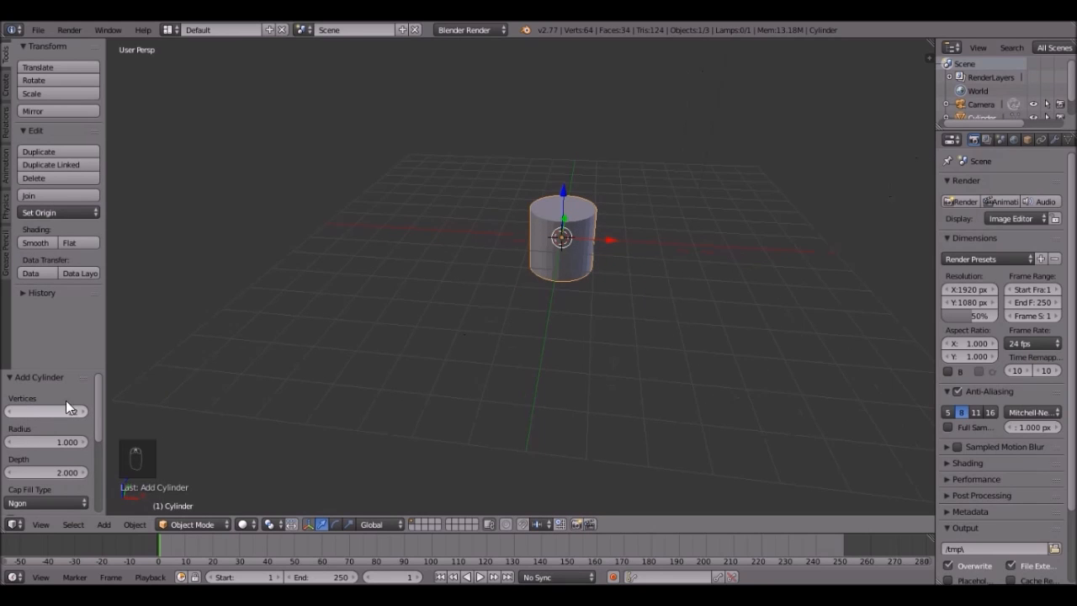
left_click(46, 410)
key("Return")
Step: Add an Array modifier to the hexagonal cylinder
middle_click_drag(536, 263, 538, 359)
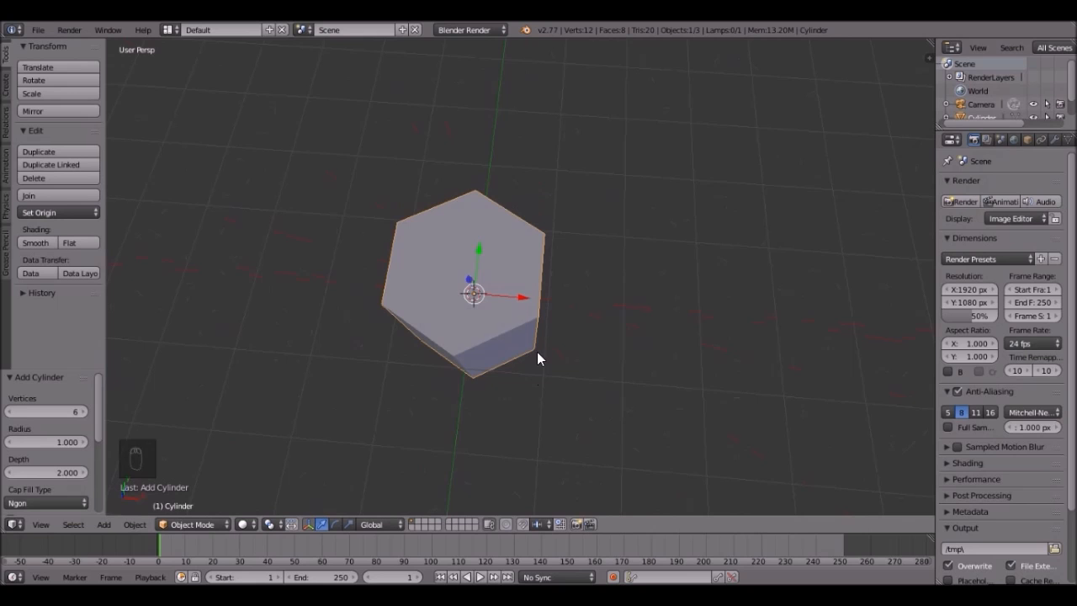
key("KP_7")
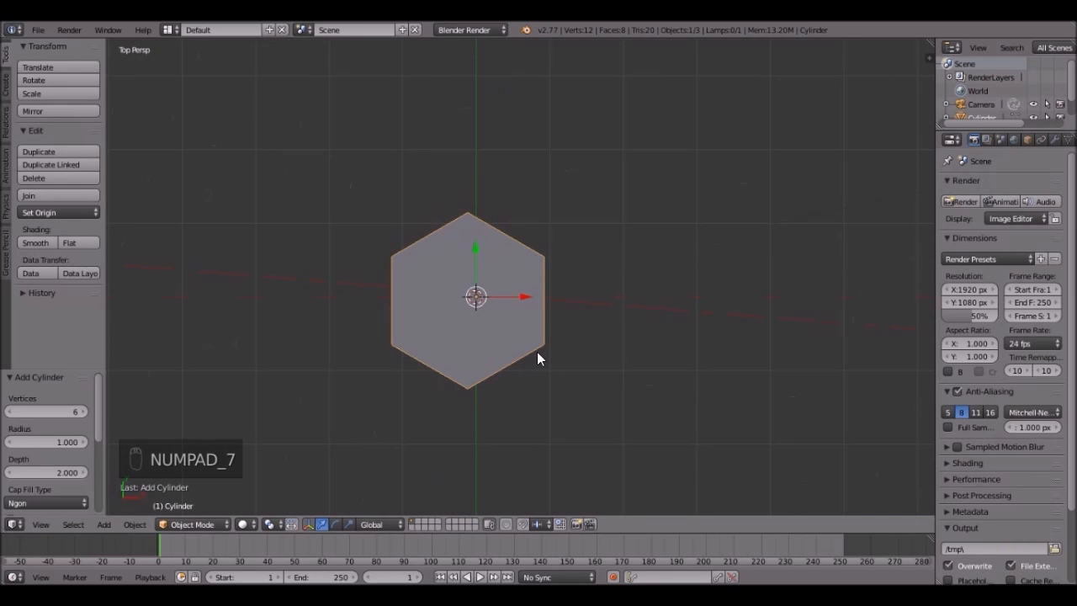
key("KP_5")
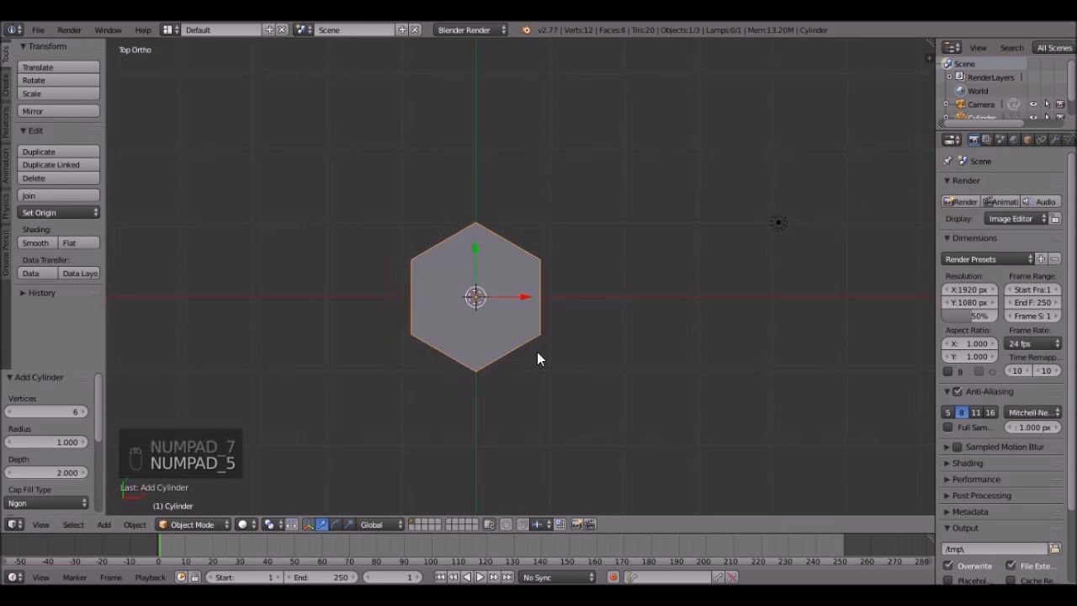
scroll(538, 350, "down", 4)
scroll(559, 316, "up", 5)
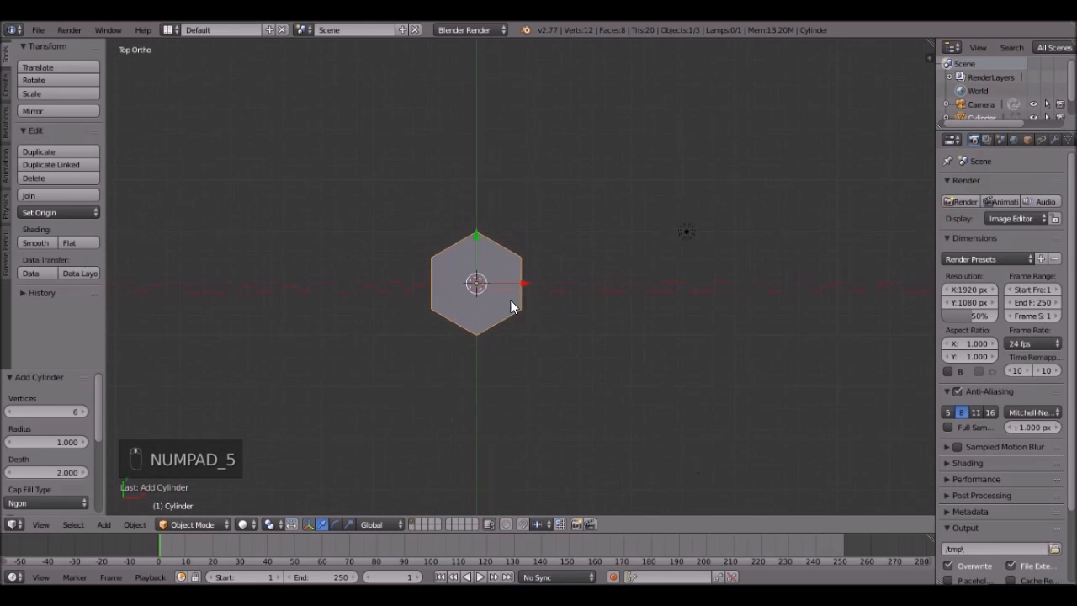
left_click_drag(934, 188, 877, 191)
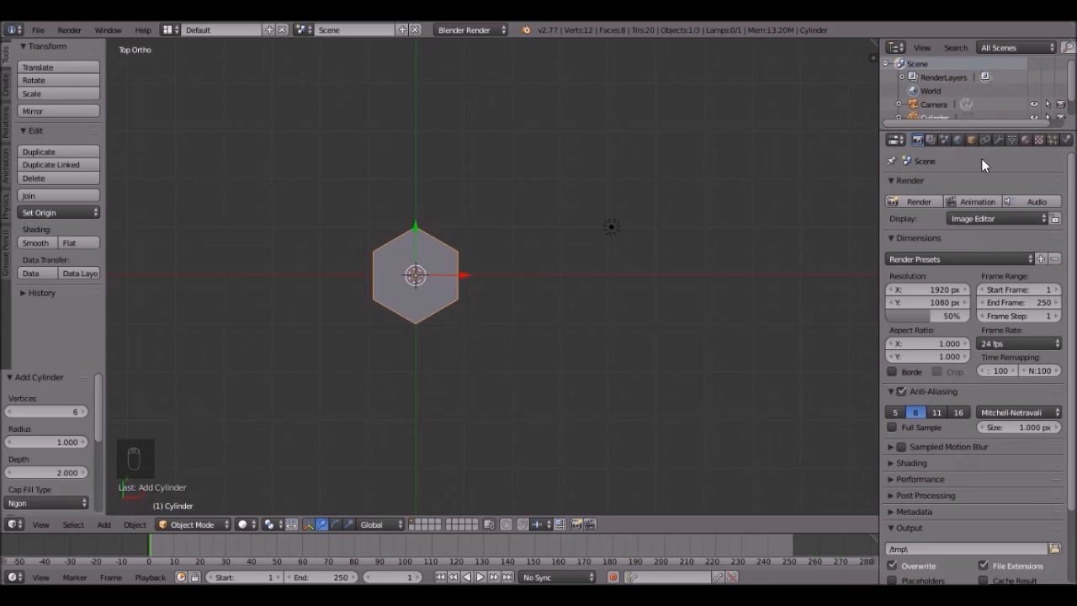
left_click(998, 140)
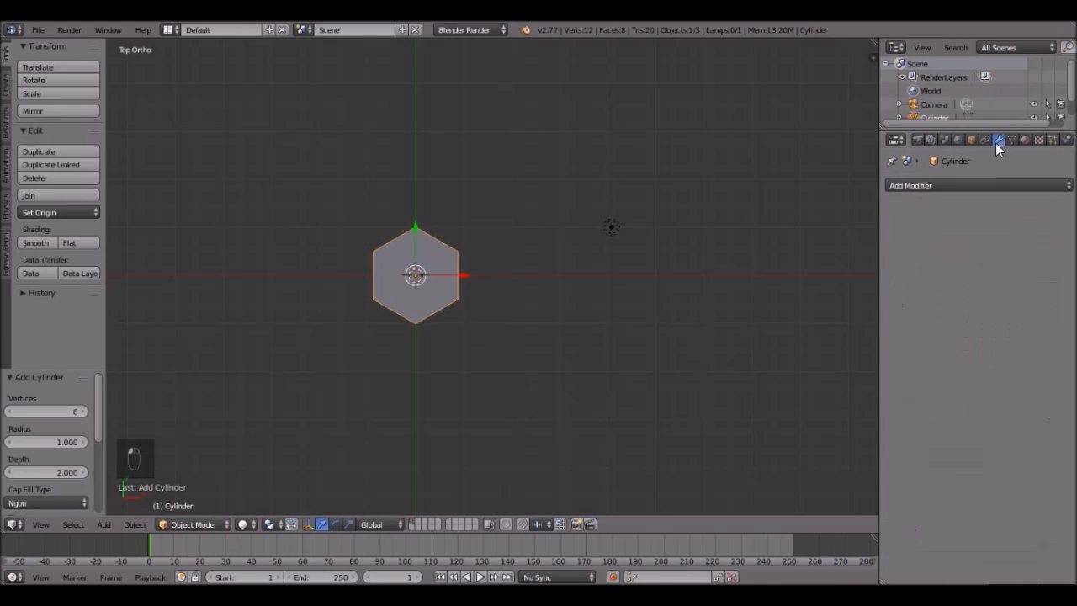
left_click(910, 185)
left_click(795, 211)
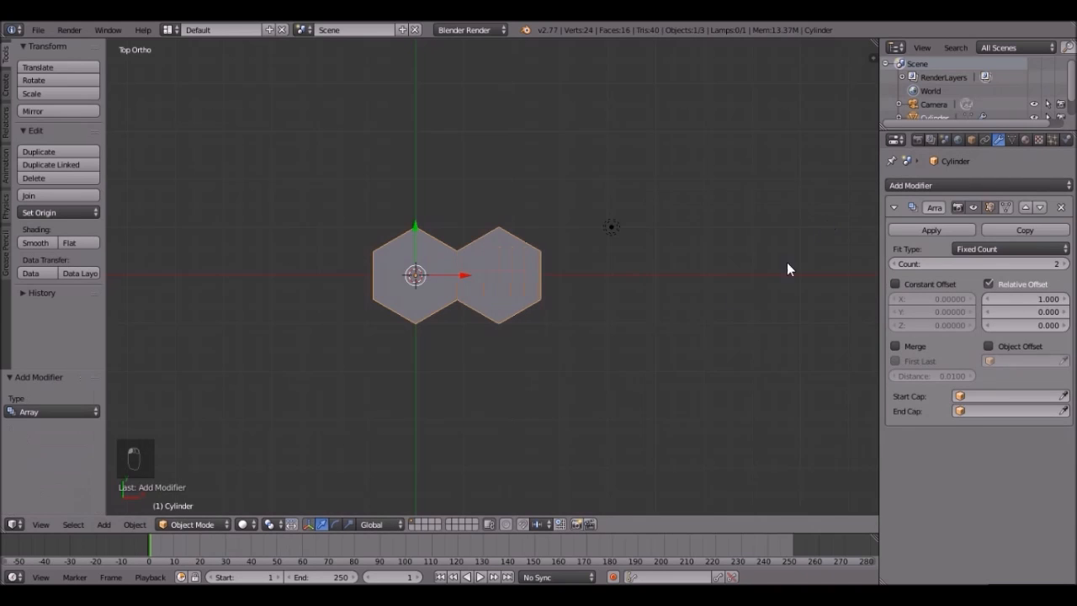
Step: Set the Array modifier's relative X offset to 1.010 and check the narrow gap between the two hexagons
middle_click_drag(672, 309, 552, 314, "shift")
scroll(552, 314, "up", 2)
left_click(1041, 300)
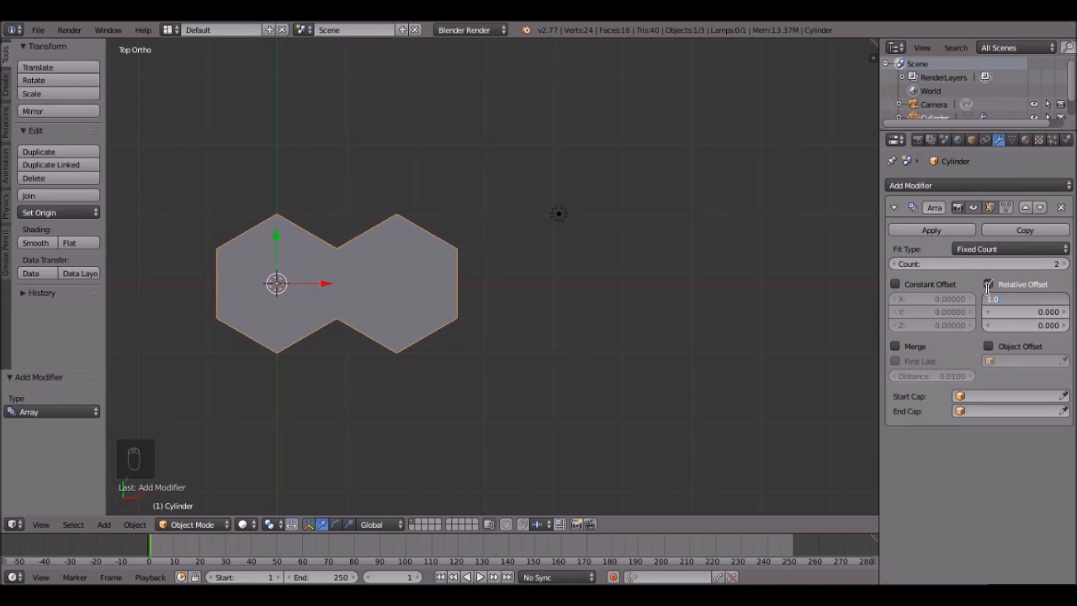
key("Return")
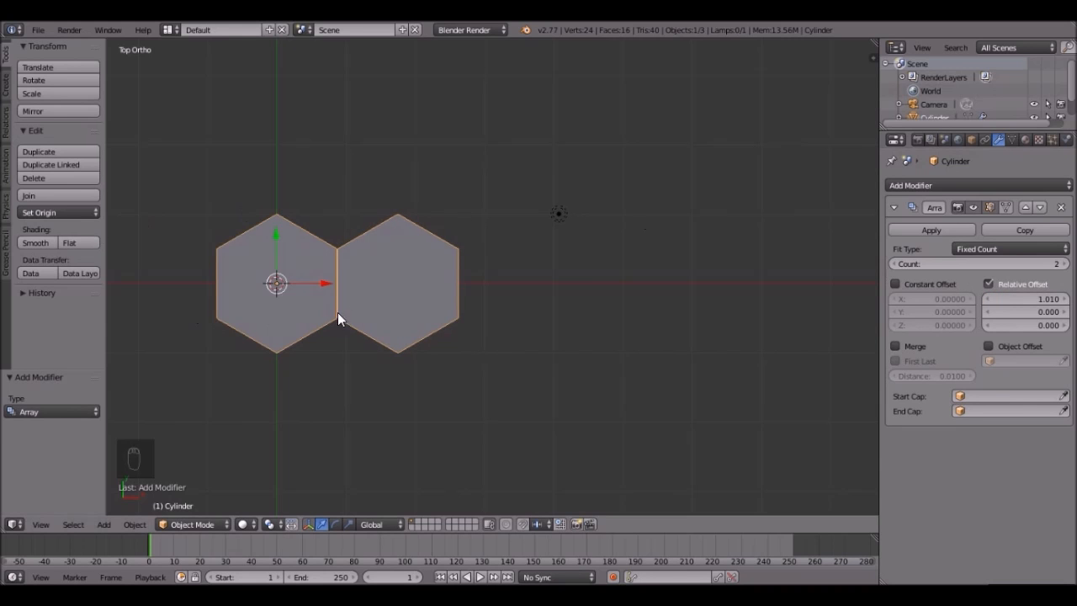
scroll(337, 312, "up", 7)
middle_click_drag(279, 259, 469, 254, "shift")
scroll(471, 252, "up", 2)
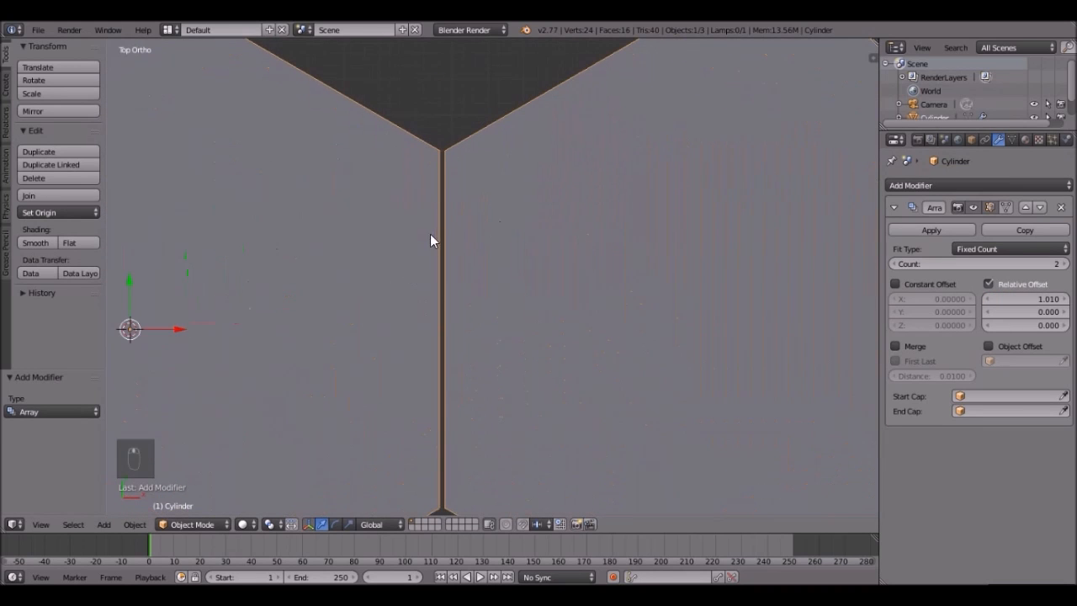
scroll(519, 298, "down", 15)
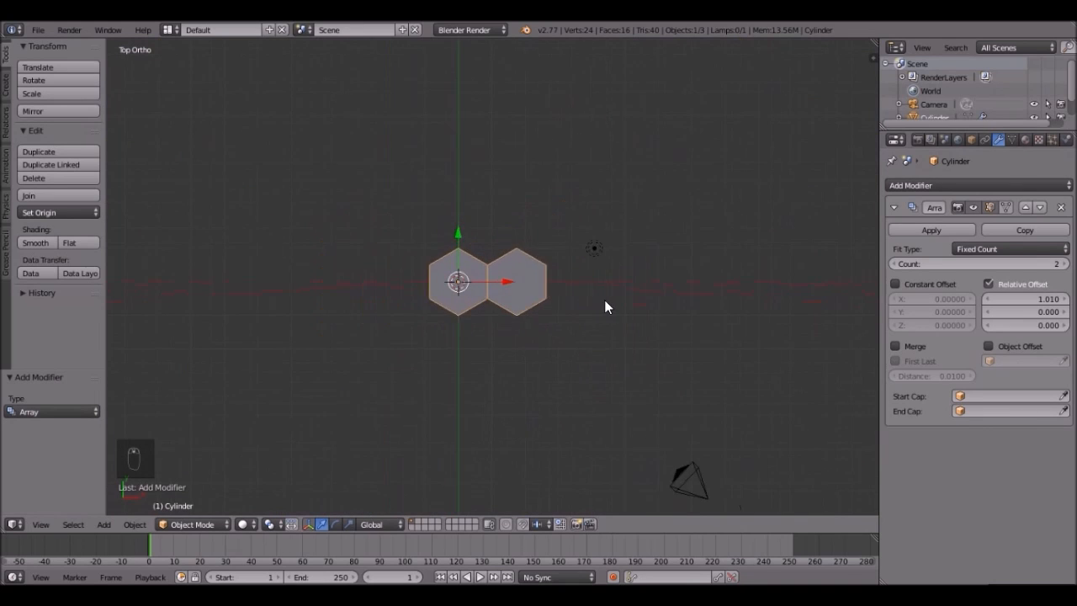
Step: Increase the Array modifier's count to 20 to form a long row of hexagons
middle_click_drag(564, 313, 452, 355, "shift")
scroll(642, 296, "down", 3)
left_click_drag(1033, 264, 1075, 265)
scroll(787, 305, "down", 3)
middle_click_drag(787, 304, 744, 323, "shift")
scroll(744, 323, "up", 2)
left_click(892, 263)
left_click(892, 263)
scroll(681, 386, "up", 2)
left_click(891, 263)
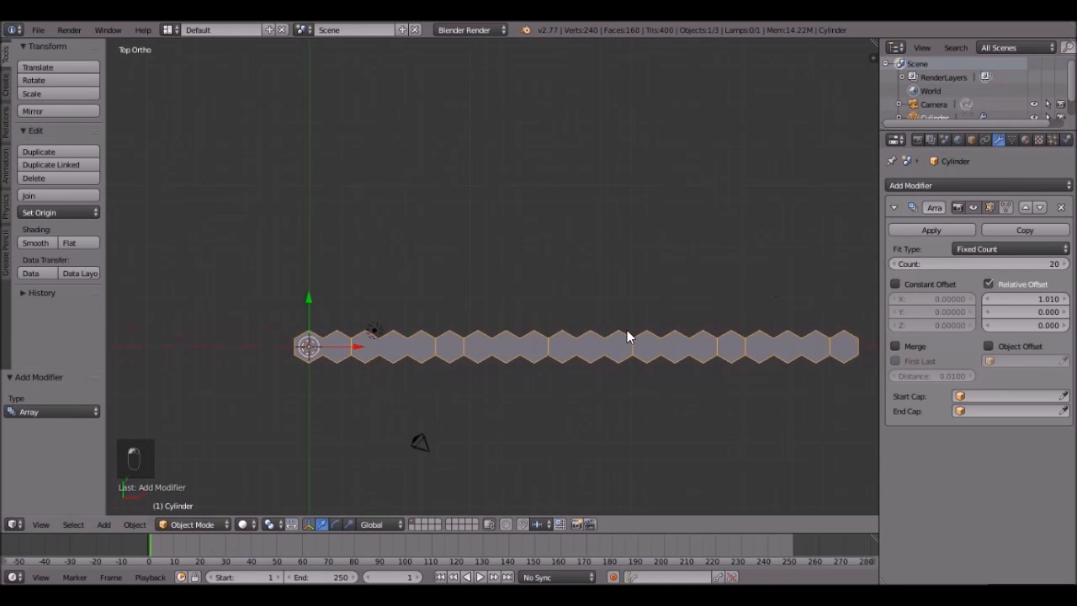
Step: Align the camera to a top view centred on the row of hexagons
scroll(582, 304, "down", 1)
middle_click_drag(573, 307, 477, 284, "shift")
scroll(462, 294, "down", 1)
scroll(466, 295, "up", 1)
key("KP_7")
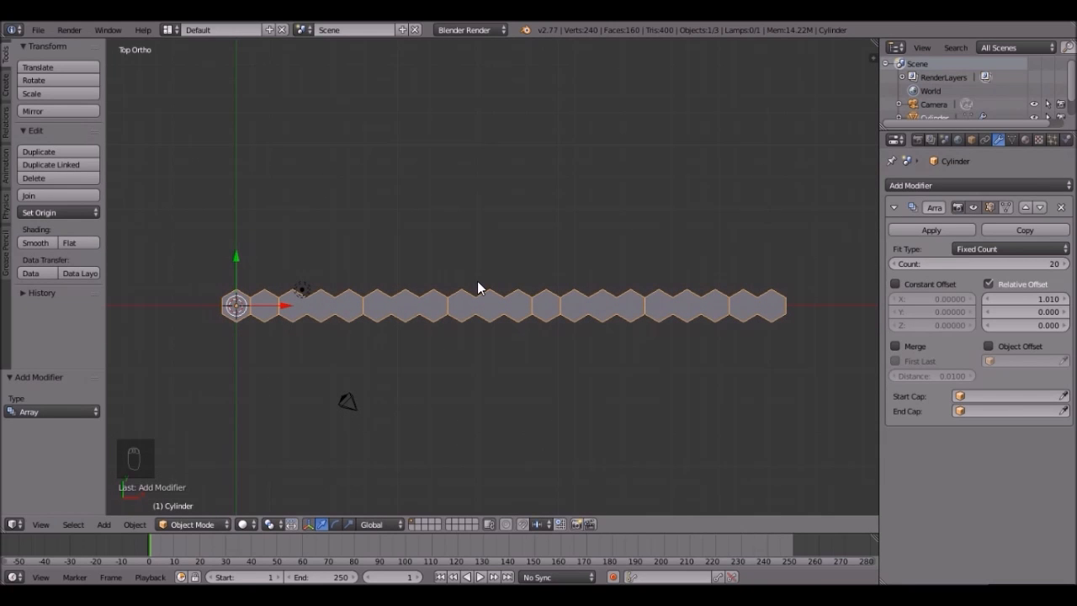
key("ctrl+alt+KP_0")
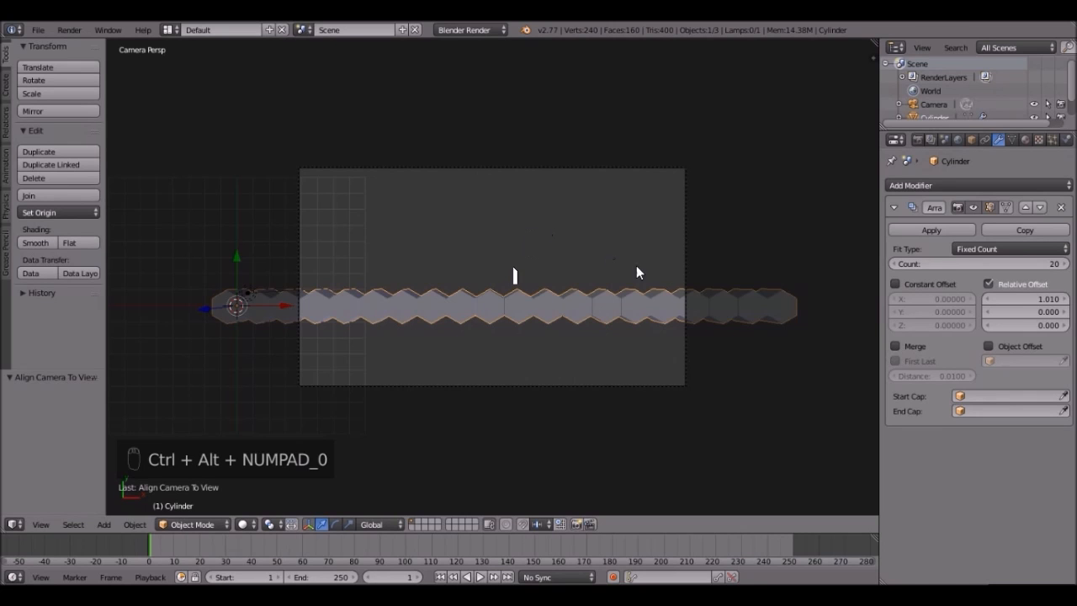
Step: Move the camera away from the hexagons by about 9.3 units along its local Z axis
right_click(688, 227)
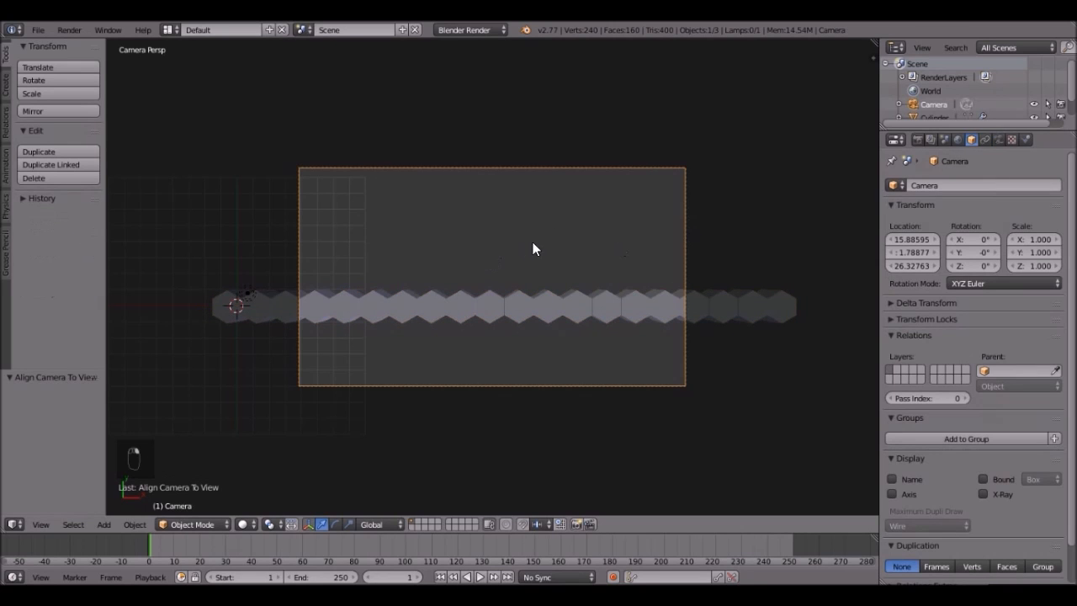
scroll(469, 264, "up", 3)
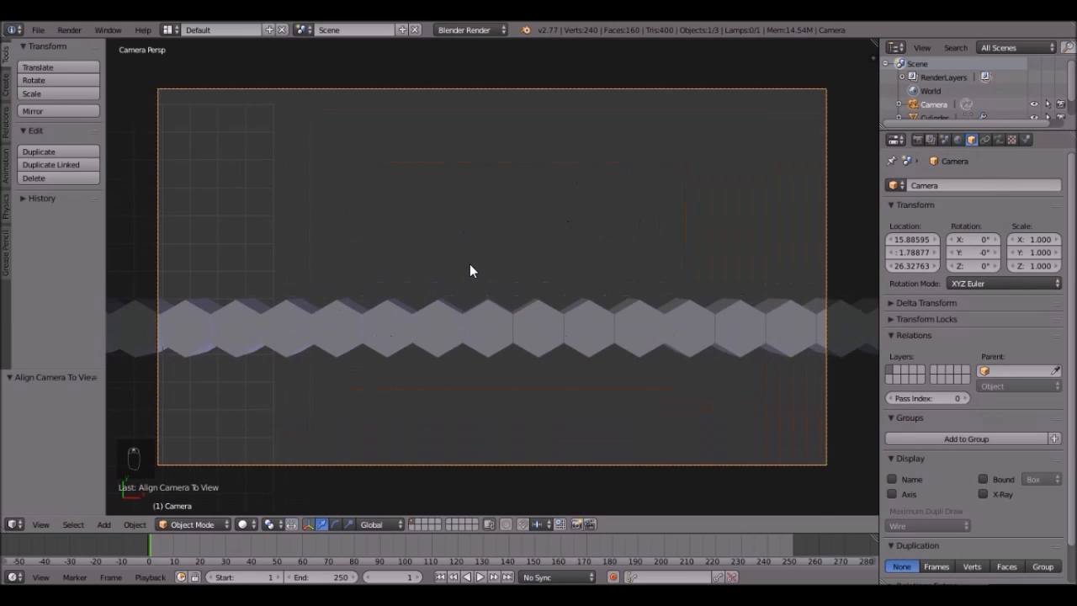
scroll(469, 265, "down", 2)
key("g")
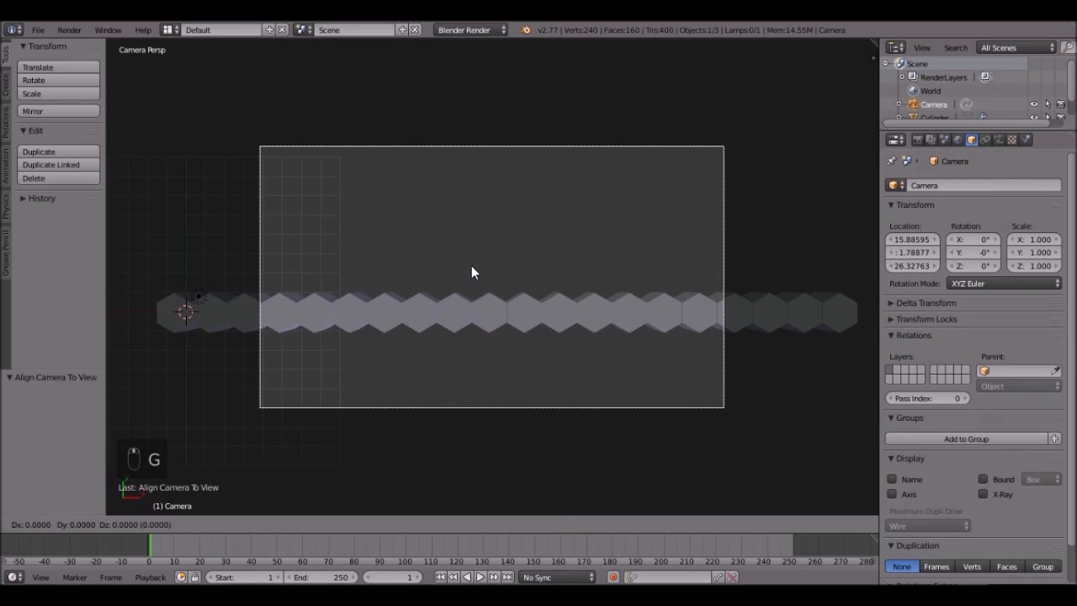
key("z")
key("z")
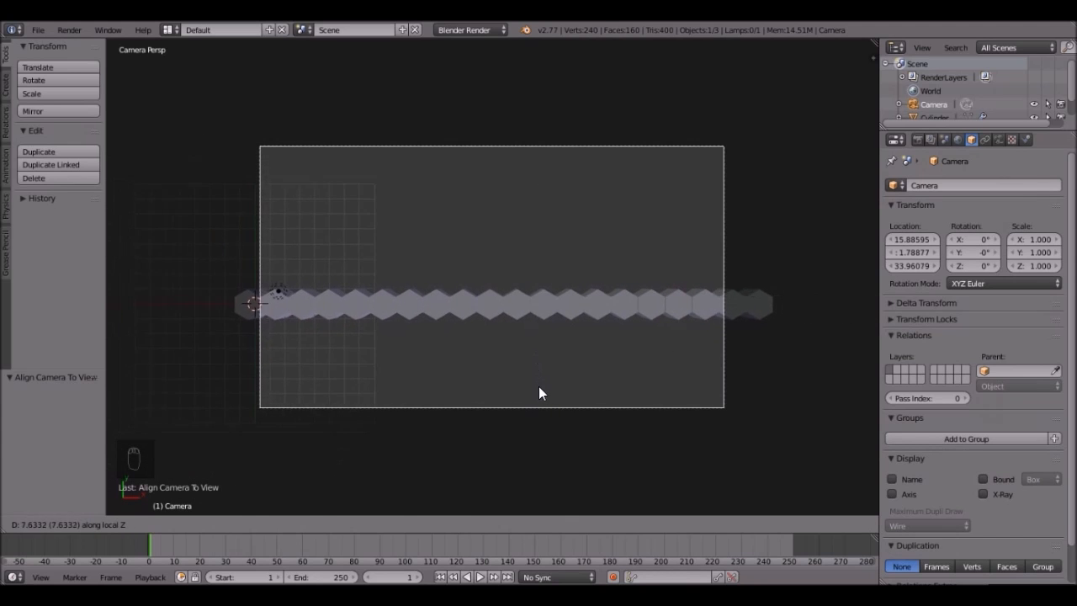
left_click(540, 395)
Step: Move the camera about 6.8 units along the global Y axis so the row sits at the frame's lower edge
scroll(539, 392, "up", 1)
key("g")
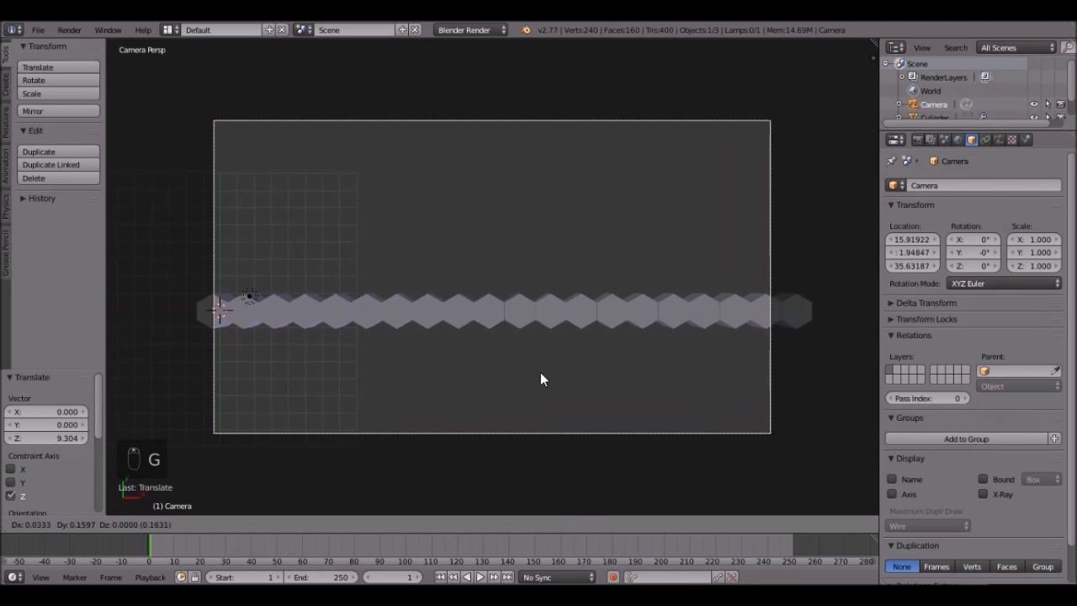
key("y")
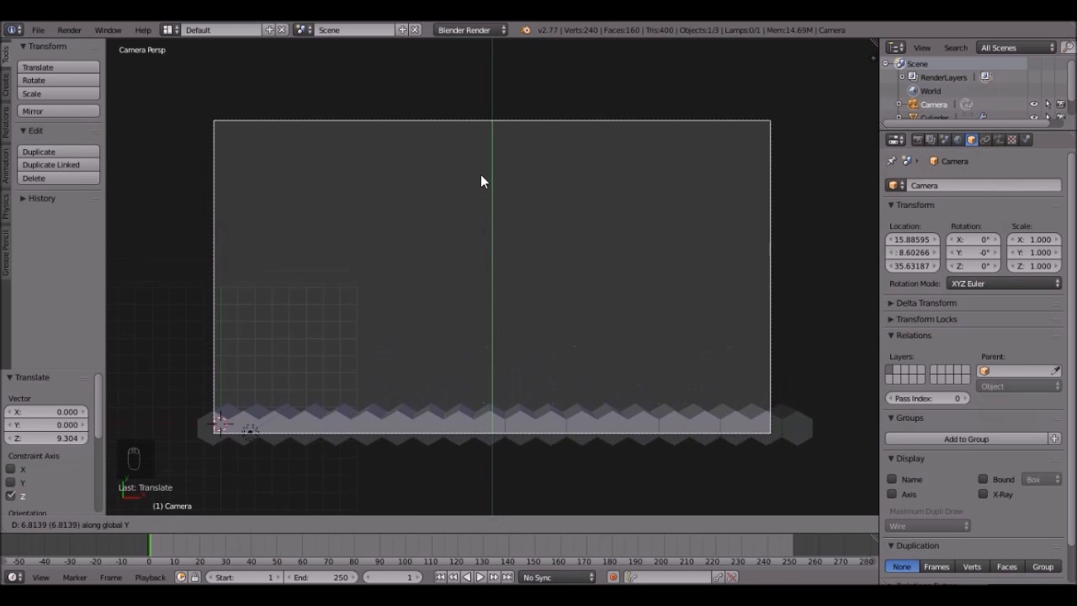
left_click(501, 214)
Step: Duplicate the row of hexagons in top view and nest the copy above it, offset about 0.87 in X and 1.56 in Y
scroll(394, 345, "up", 4)
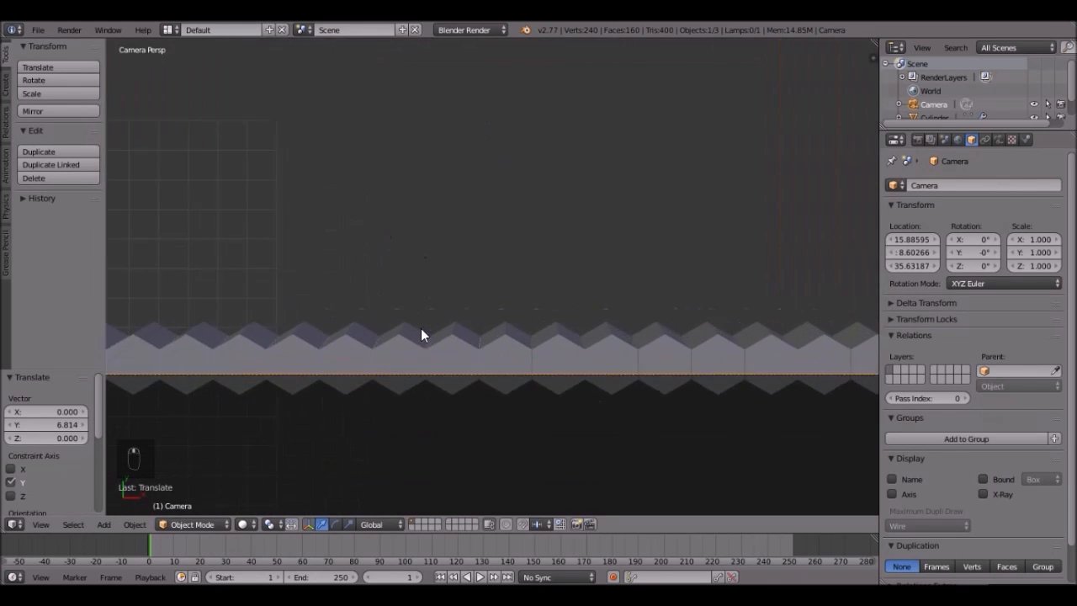
right_click(452, 343)
scroll(415, 349, "down", 2)
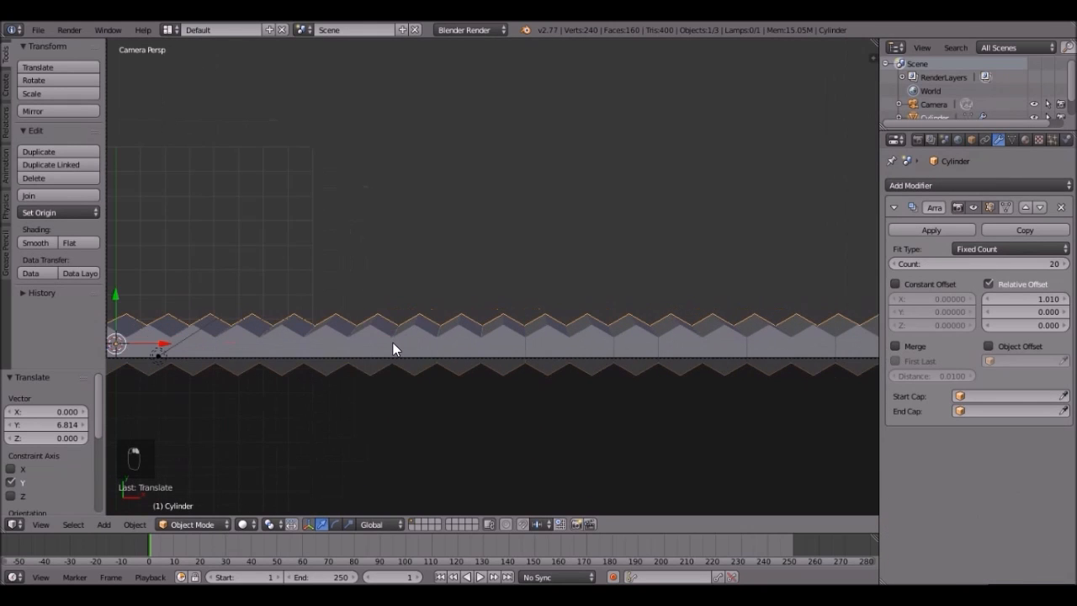
key("KP_7")
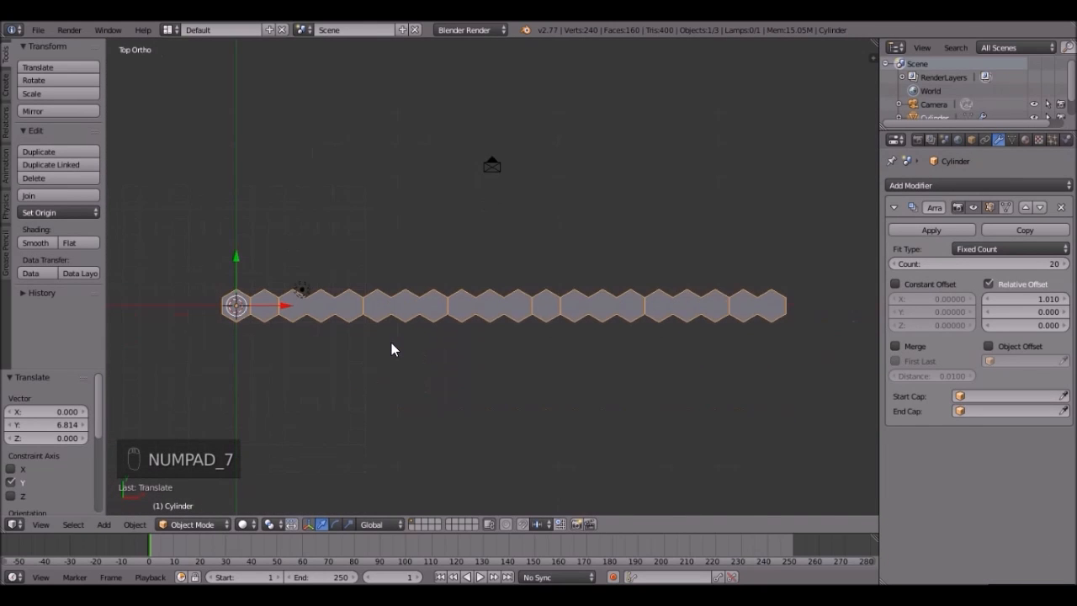
scroll(406, 293, "down", 3)
scroll(387, 293, "up", 2)
middle_click_drag(381, 283, 421, 256, "shift")
scroll(718, 332, "up", 3)
scroll(719, 334, "up", 2)
scroll(383, 341, "up", 2)
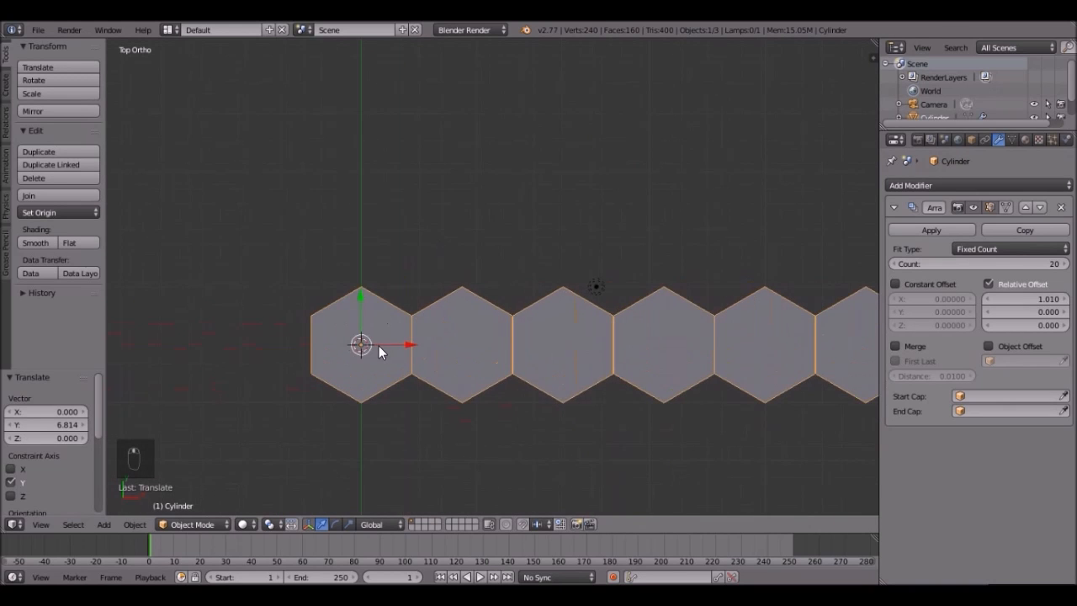
key("shift+d")
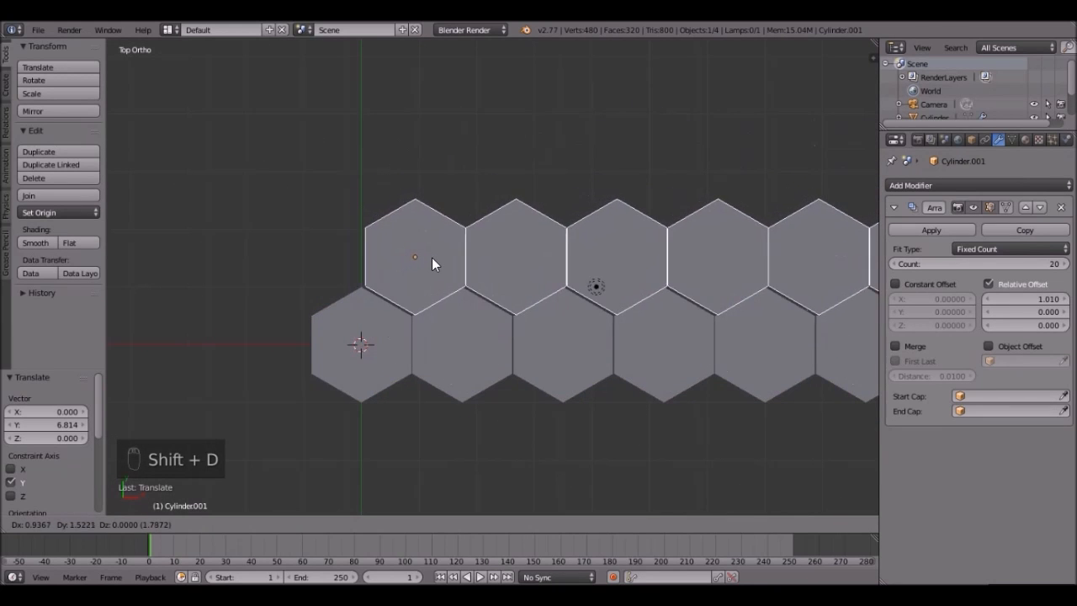
left_click(428, 256)
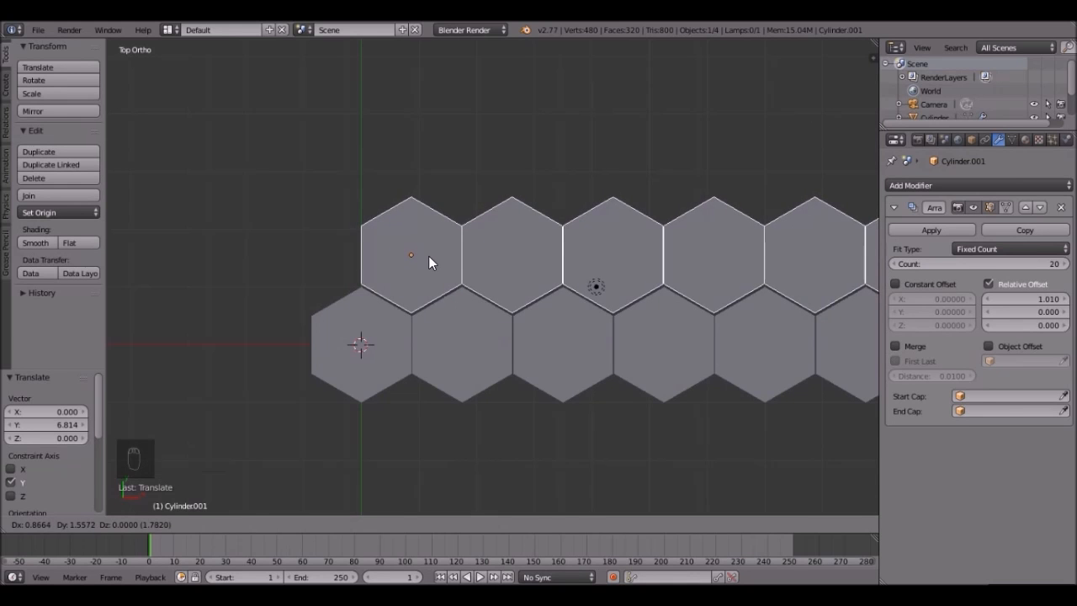
scroll(423, 298, "up", 2)
scroll(317, 353, "up", 3)
scroll(524, 260, "up", 2)
scroll(471, 300, "up", 2)
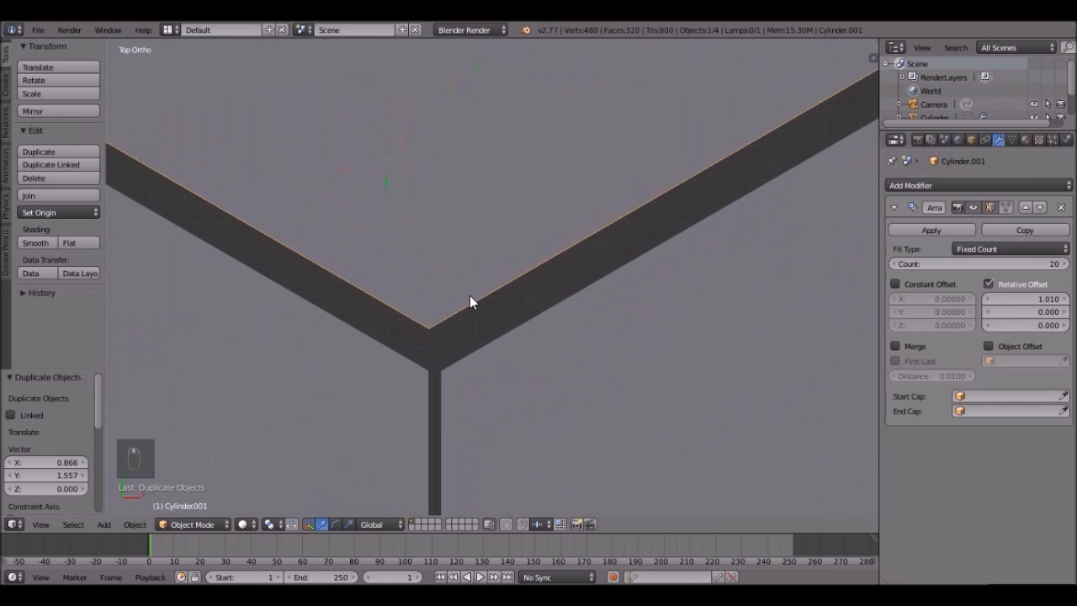
Step: Nudge the duplicated hexagon row about 0.008 in X and -0.046 in Y to narrow the gap to the row below
scroll(462, 297, "up", 1)
middle_click_drag(461, 290, 488, 168, "shift")
scroll(471, 185, "up", 4)
key("g")
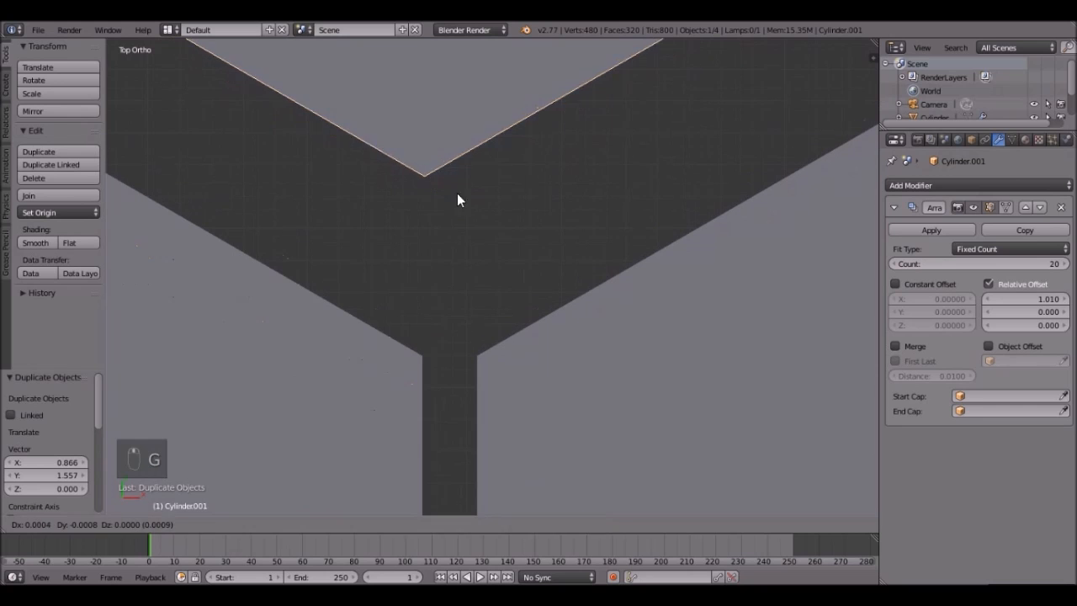
left_click(465, 311)
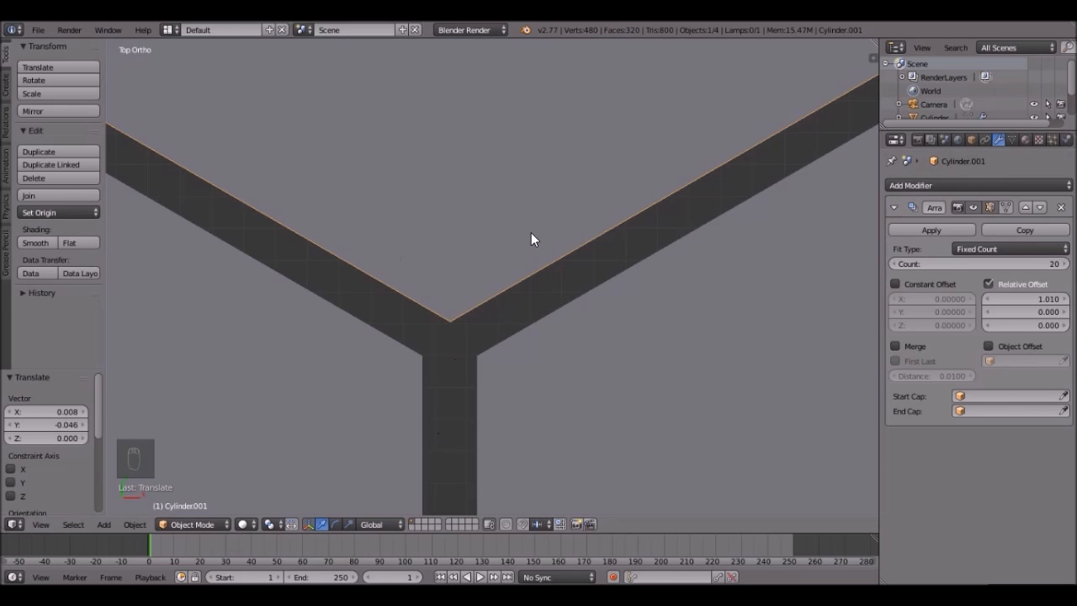
Step: Apply the Array modifier on the upper and the lower hexagon row, checking them in camera view
scroll(631, 262, "down", 15)
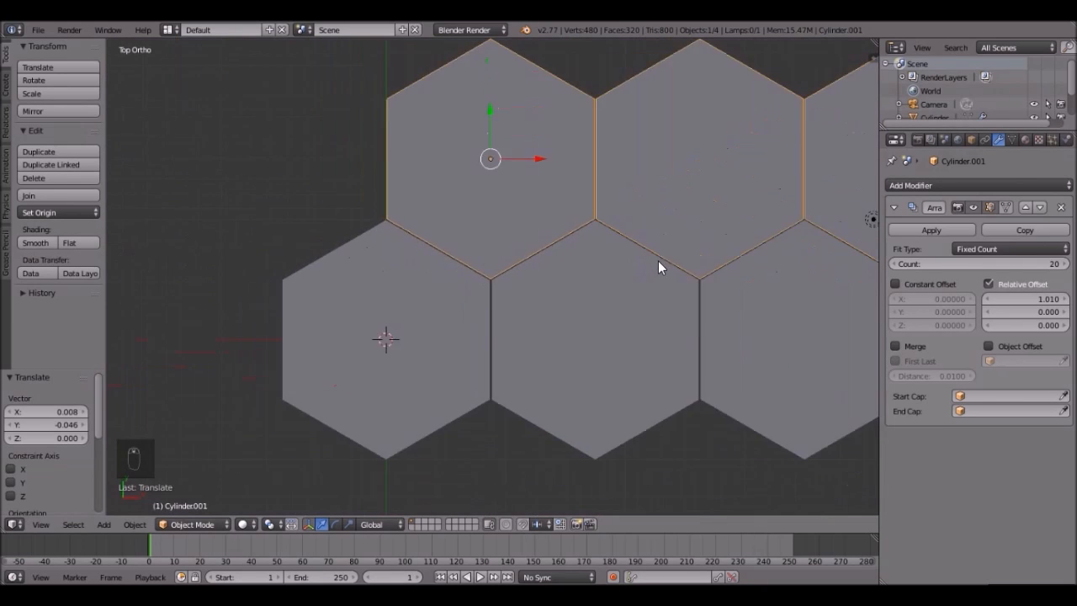
scroll(707, 263, "down", 10)
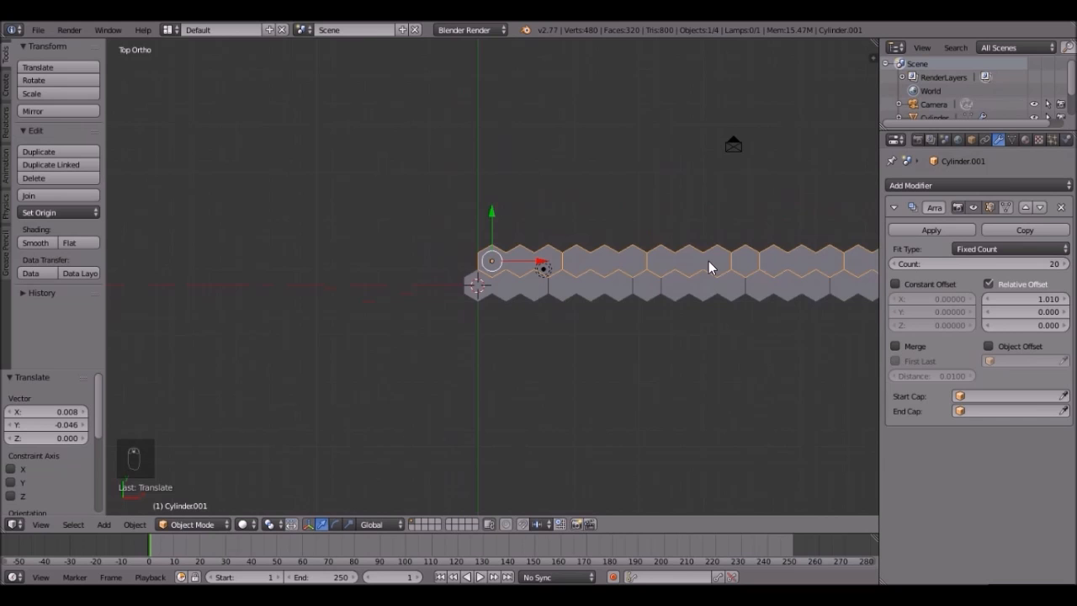
key("KP_0")
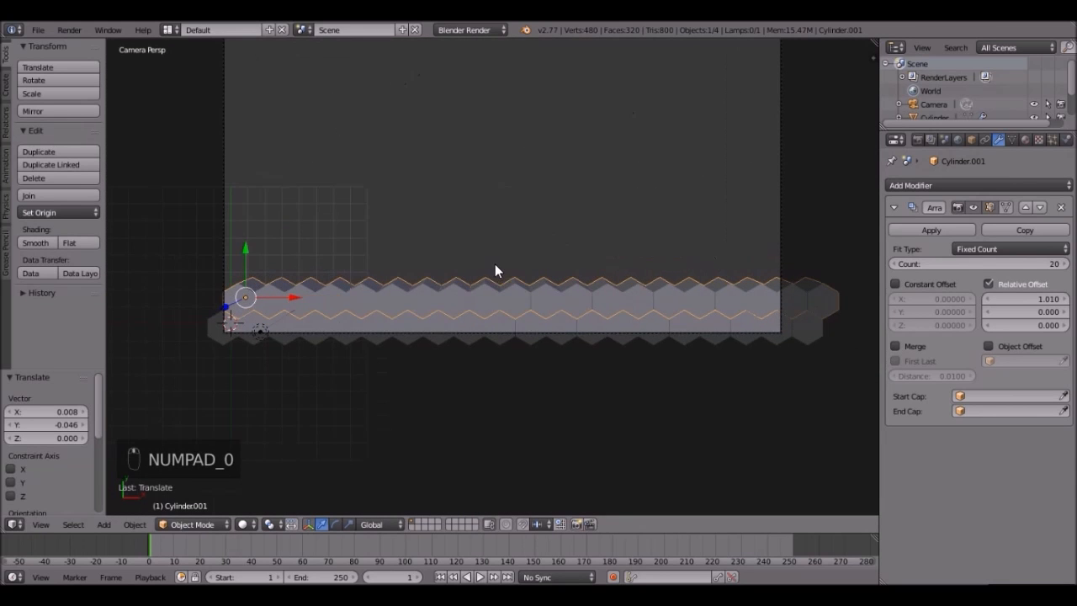
scroll(386, 281, "up", 1)
scroll(496, 272, "down", 2)
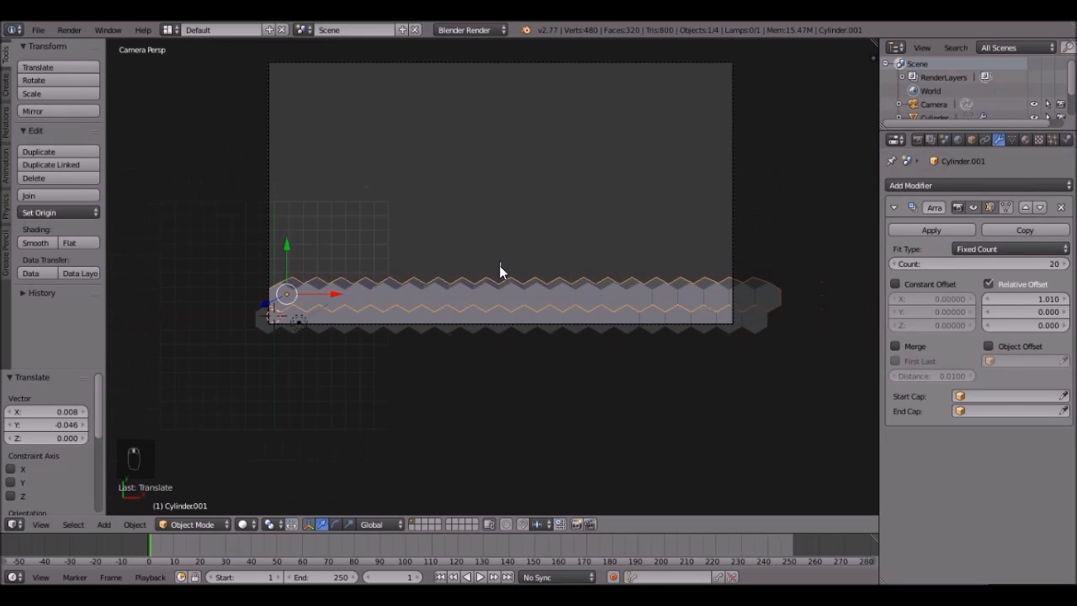
scroll(451, 295, "up", 3)
scroll(386, 331, "down", 2)
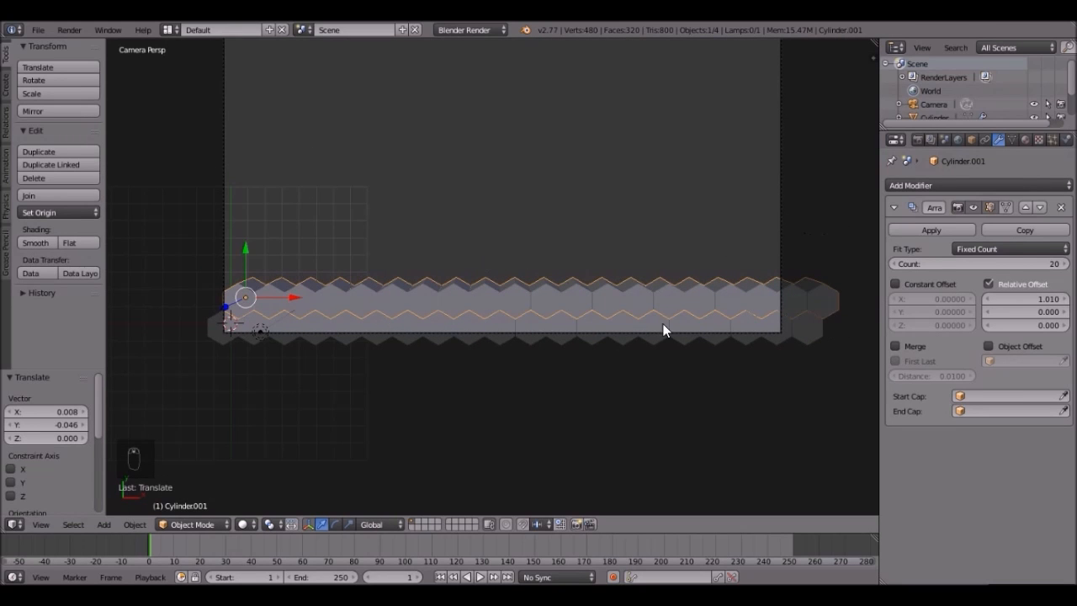
left_click(946, 231)
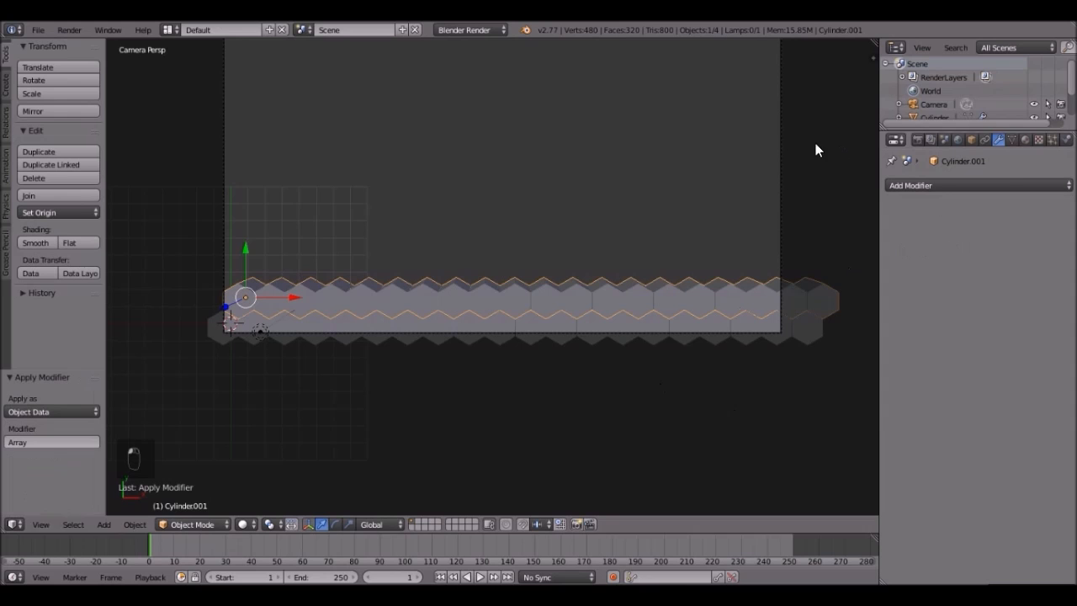
right_click(562, 330)
left_click(946, 229)
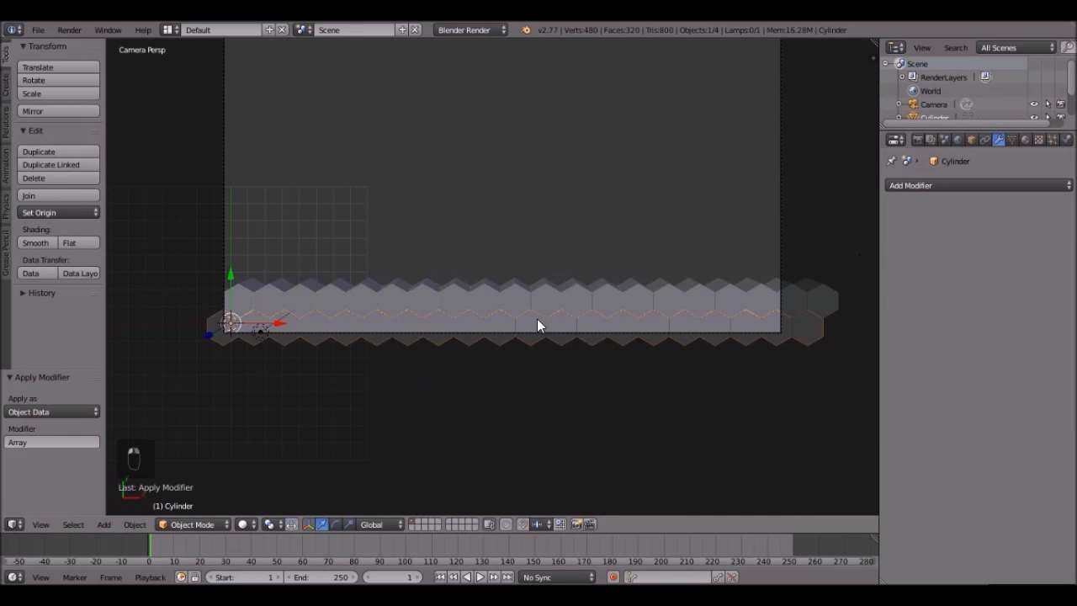
Step: Join the two hexagon rows into a single object
right_click(587, 304, "shift")
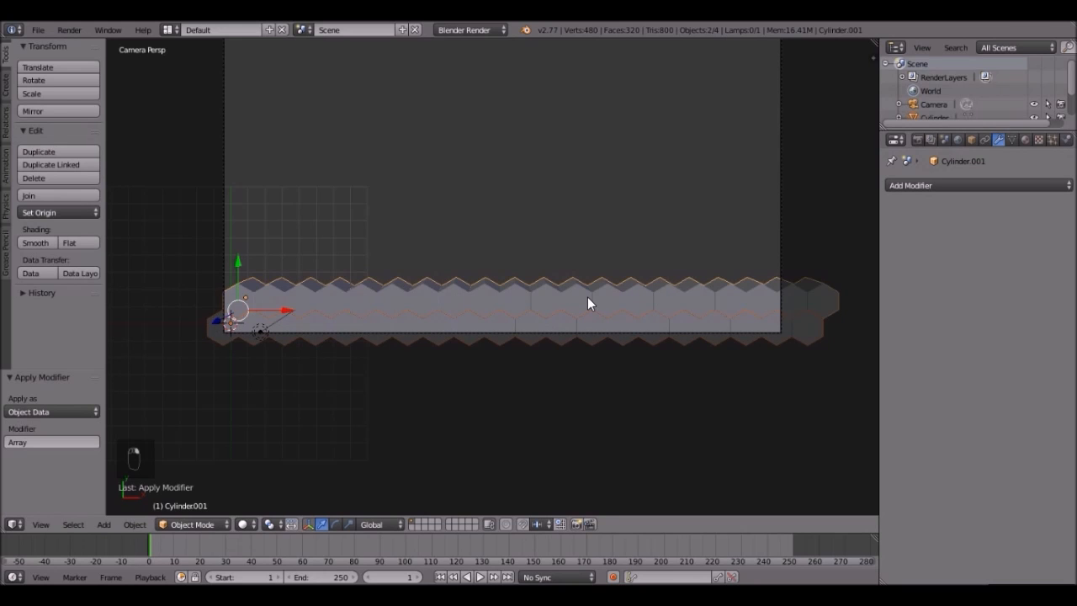
key("ctrl+j")
scroll(383, 307, "up", 3)
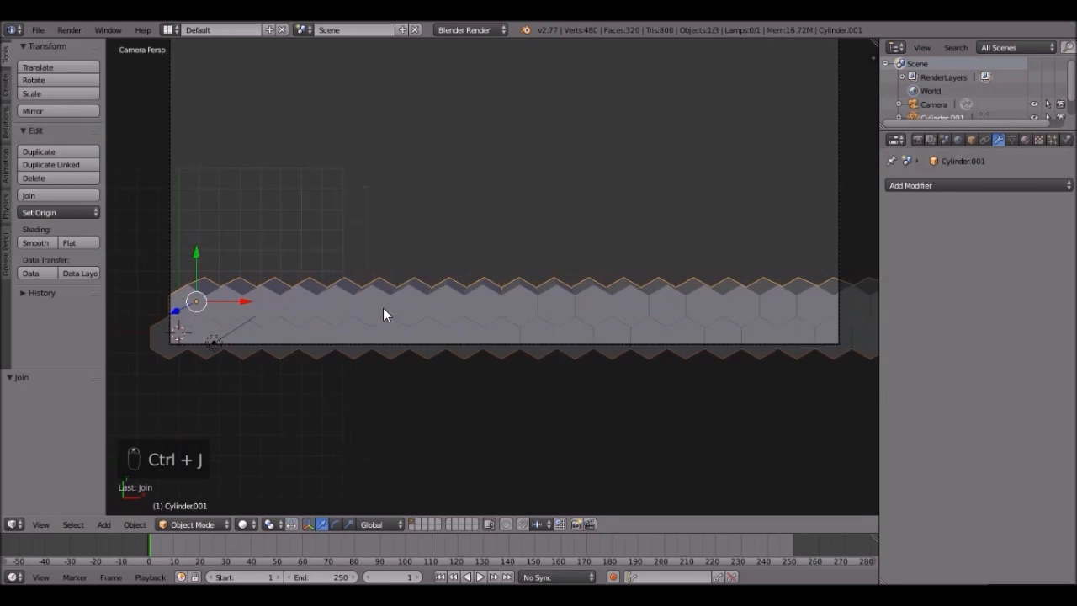
key("Tab")
scroll(492, 307, "down", 2)
key("a")
key("a")
key("g")
left_click(475, 254)
key("Tab")
key("g")
right_click(503, 395)
scroll(502, 390, "up", 2)
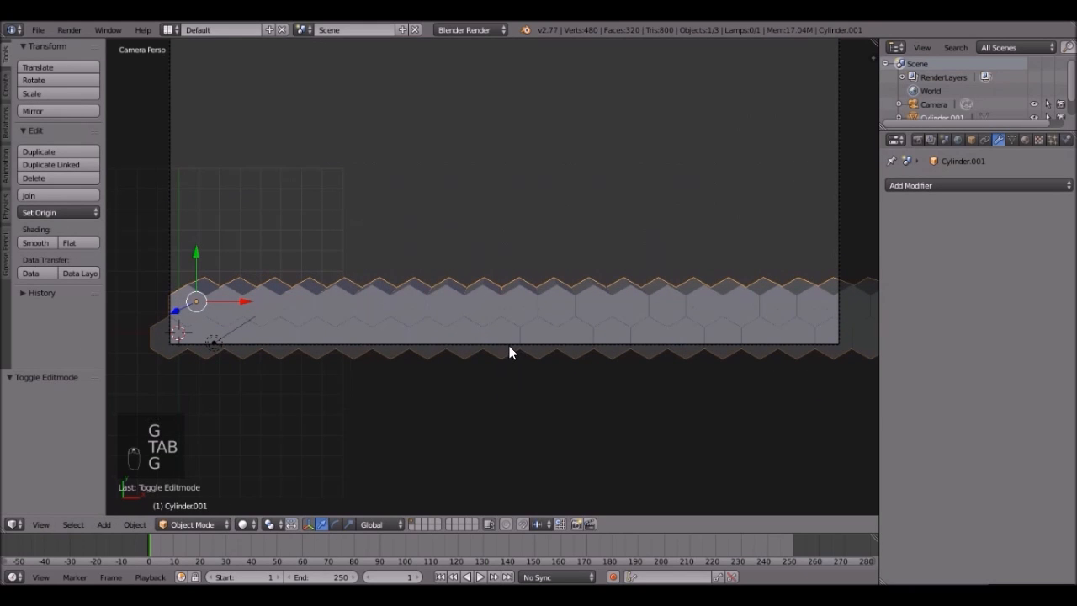
Step: Add a new Array modifier to the joined hexagon rows
left_click(916, 185)
left_click(807, 217)
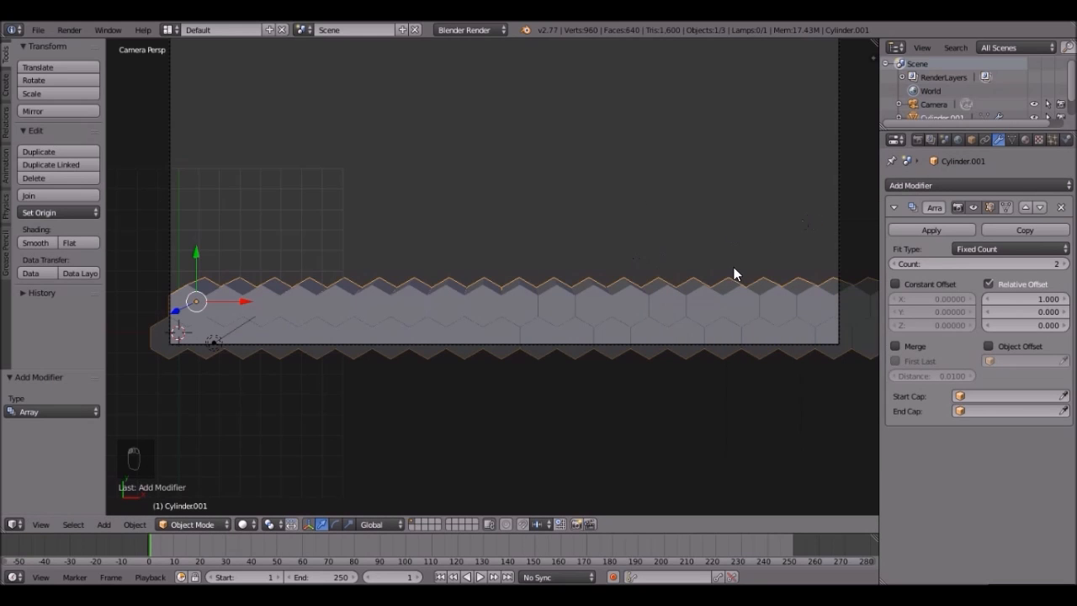
scroll(733, 271, "down", 3)
middle_click_drag(502, 245, 582, 249, "shift")
scroll(585, 249, "up", 1)
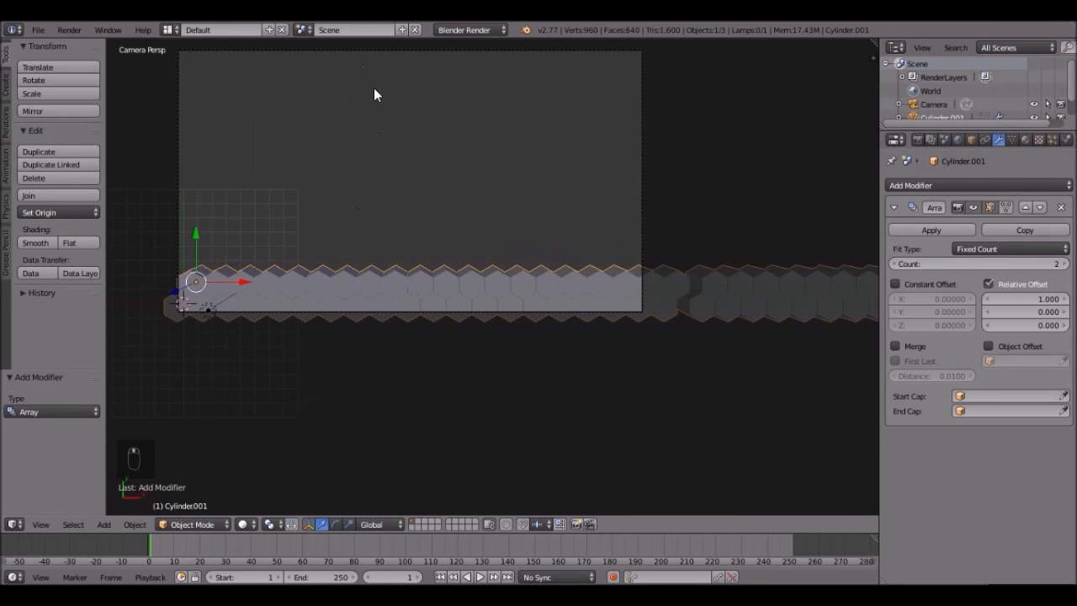
Step: Set the array's relative offset to 0 in X and 1 in Y so the copy stacks above the rows
left_click(1013, 299)
type("0")
key("Tab")
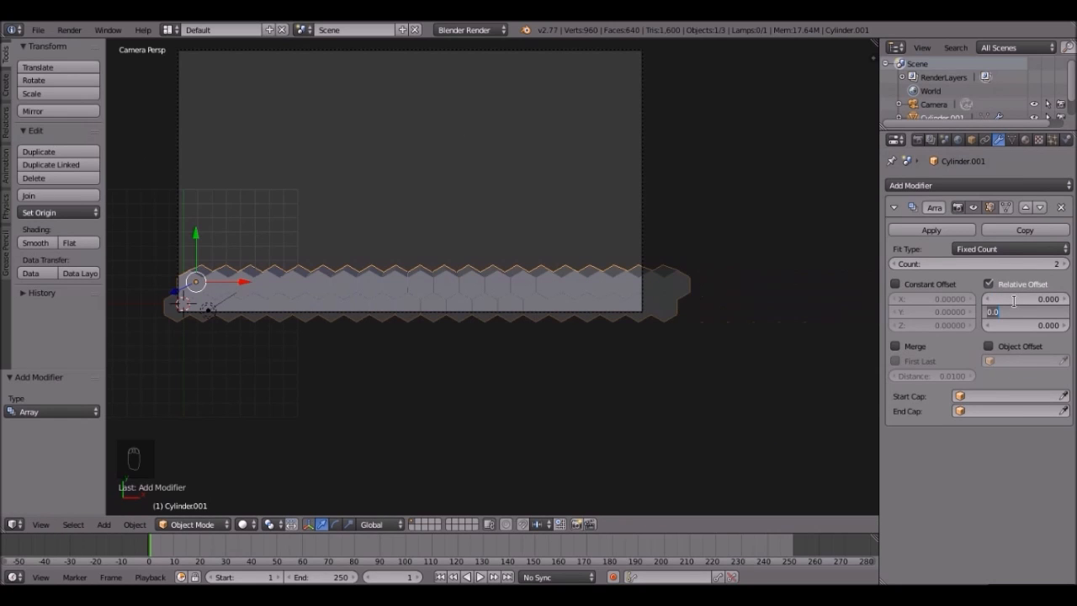
type("1")
key("Return")
Step: In top view, reduce the array's relative Y offset to 0.87 to close the gap between the stacked row pairs
scroll(358, 318, "up", 6)
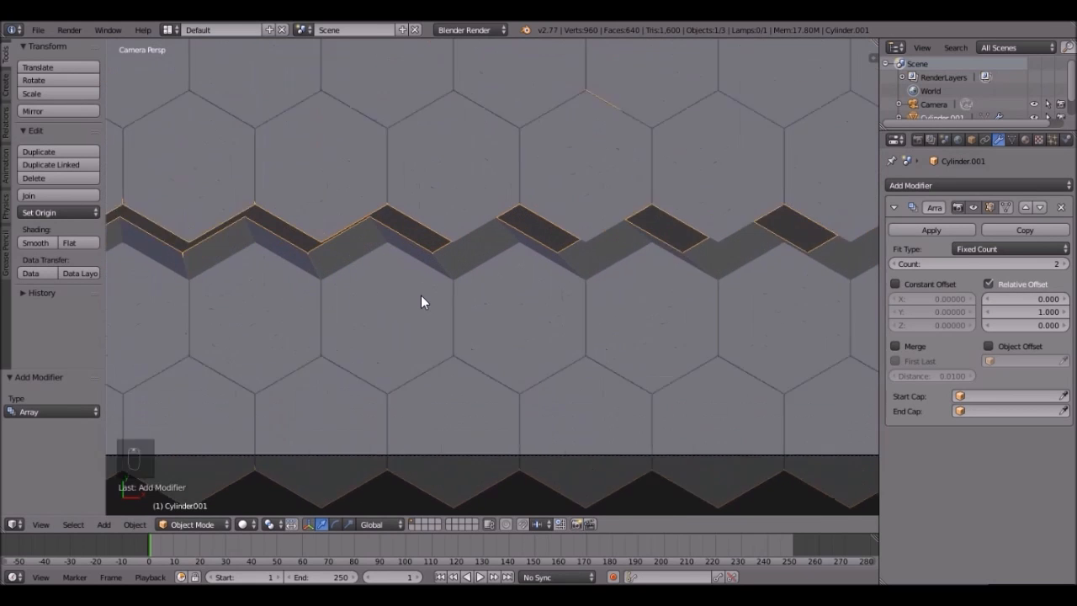
scroll(420, 296, "up", 2)
scroll(425, 269, "down", 3)
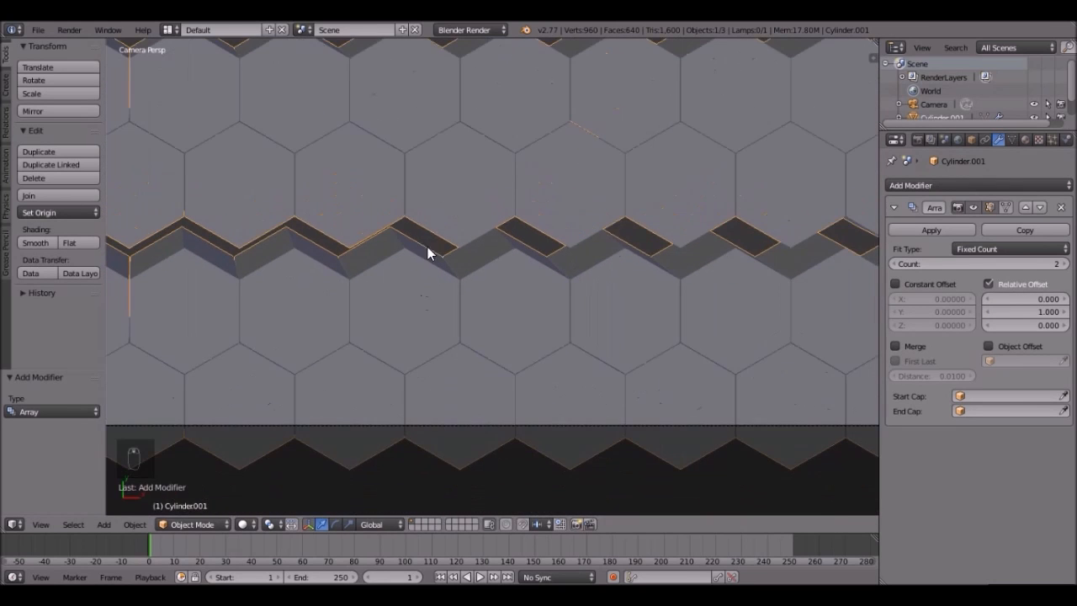
key("KP_1")
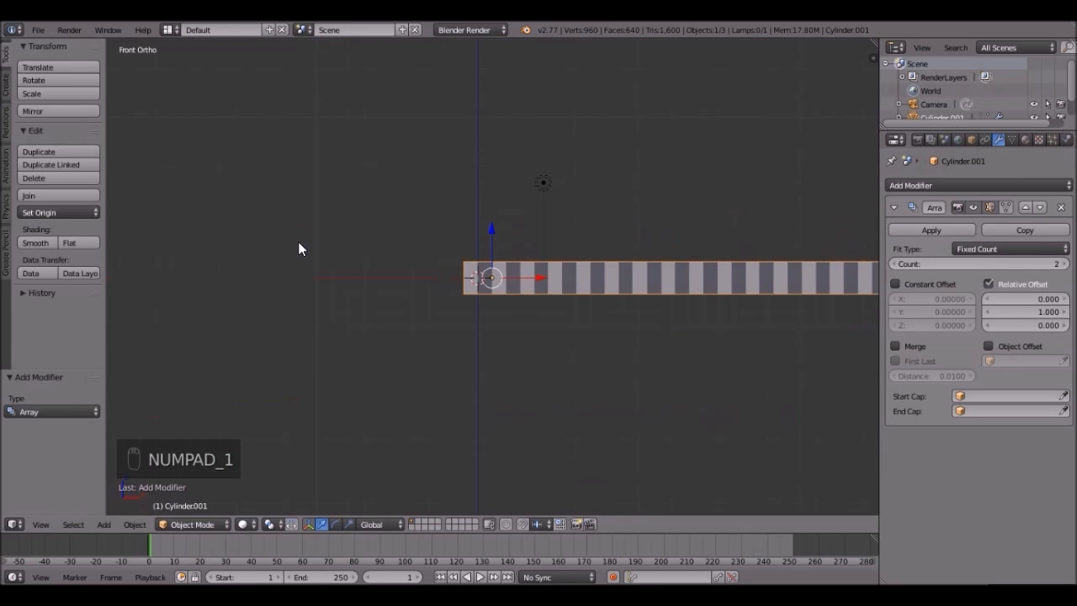
key("KP_7")
scroll(697, 246, "up", 12)
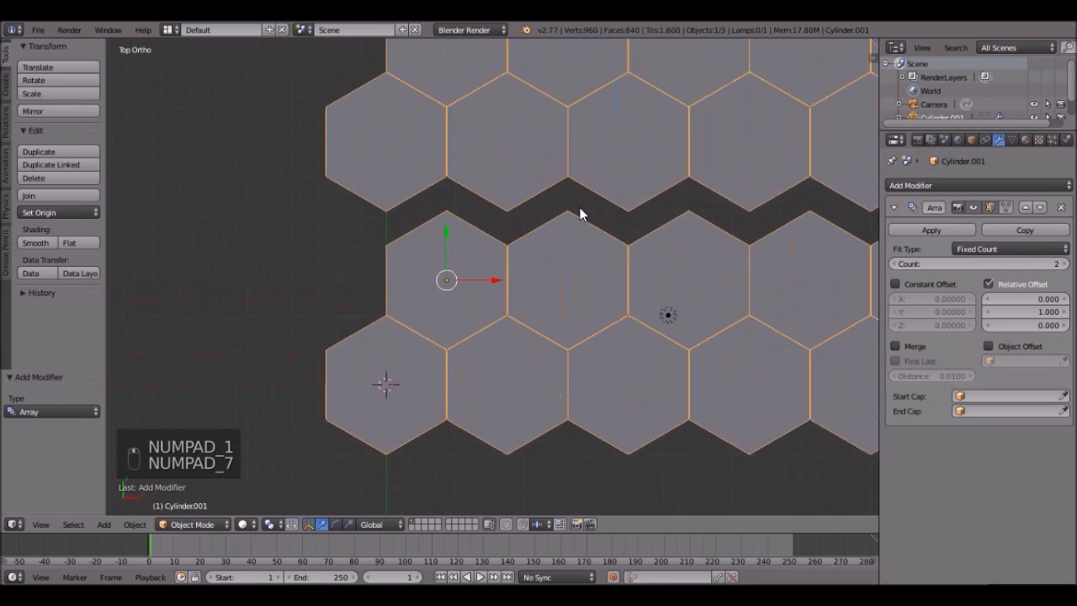
middle_click_drag(695, 210, 649, 255, "shift")
scroll(665, 290, "up", 2)
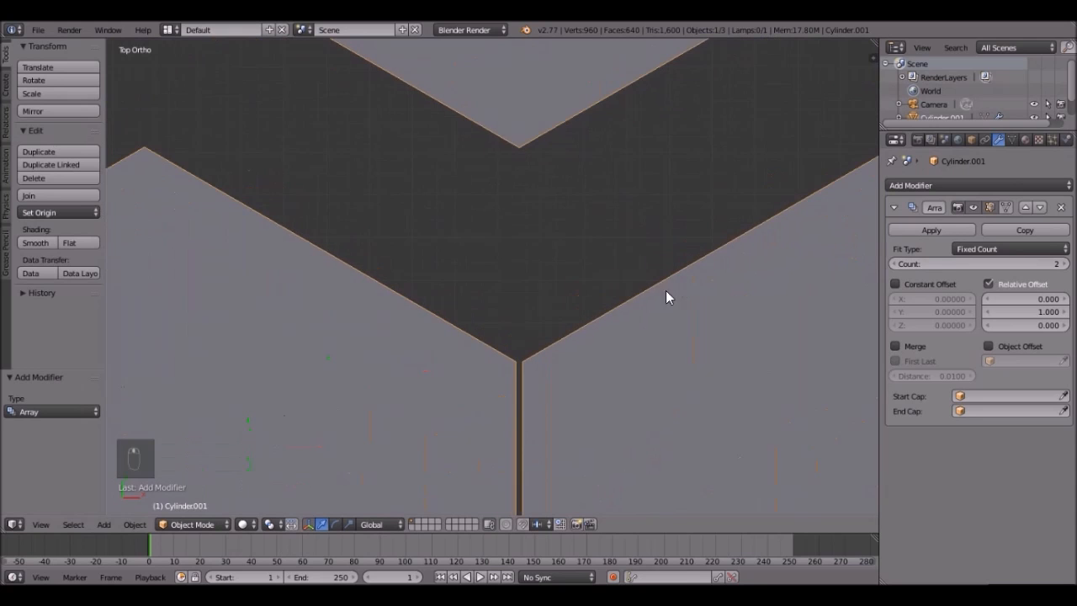
middle_click_drag(665, 290, 653, 281, "shift")
left_click_drag(1028, 298, 987, 313)
right_click(1028, 297)
right_click(1046, 313)
left_click(1001, 311)
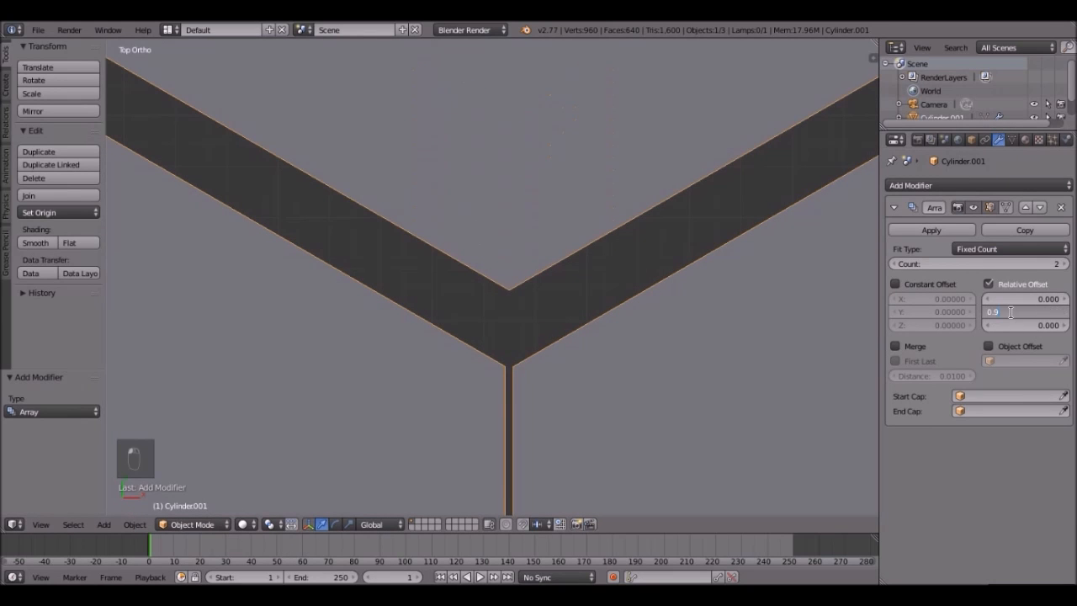
key("Return")
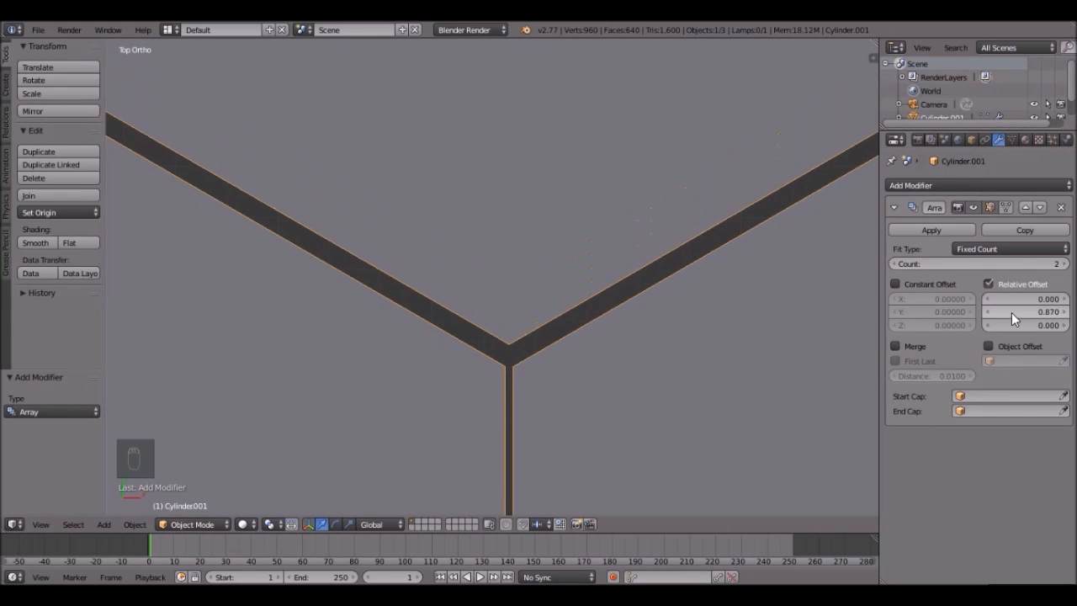
Step: Fine-tune the array's relative Y offset to 0.86 to match the spacing between neighbouring hexagons
scroll(786, 330, "up", 2)
left_click(1029, 307)
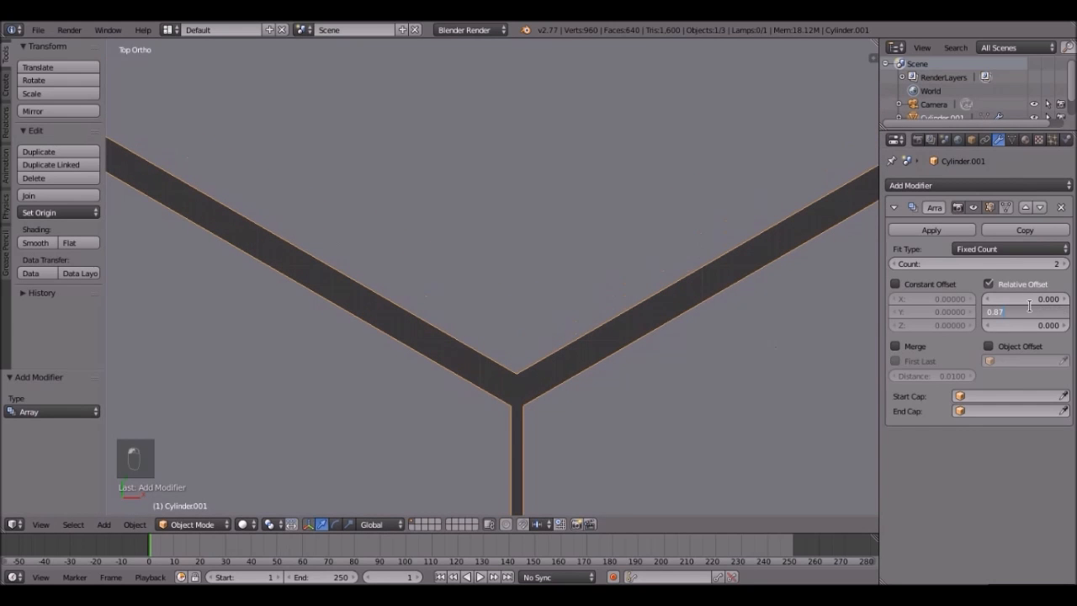
type("0.86")
key("Return")
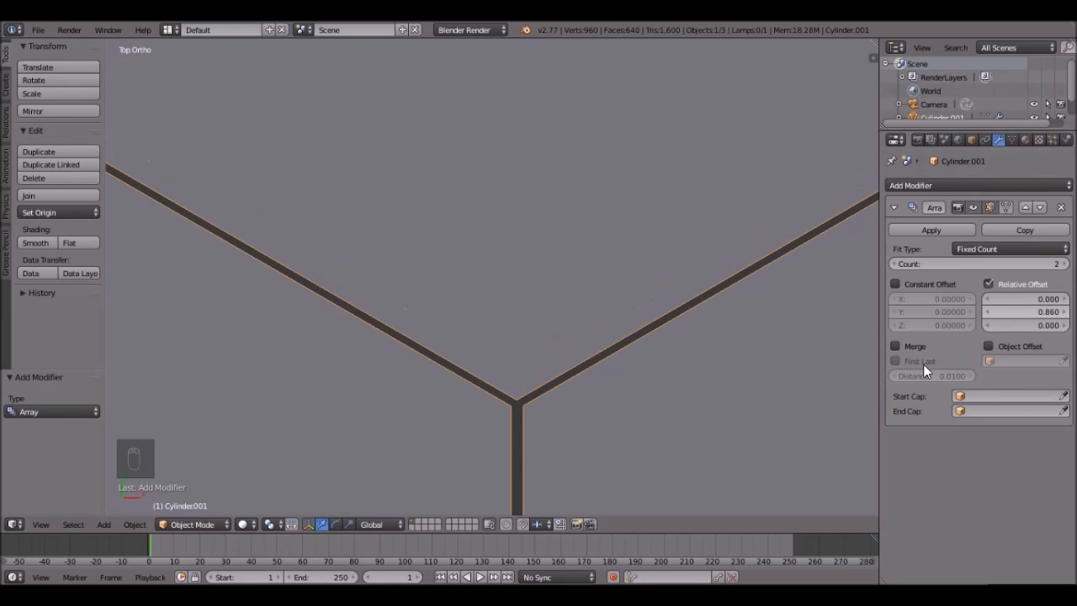
Step: In camera view, raise the array count to 7 so the hexagons cover the frame's full height
scroll(663, 363, "down", 3)
key("KP_0")
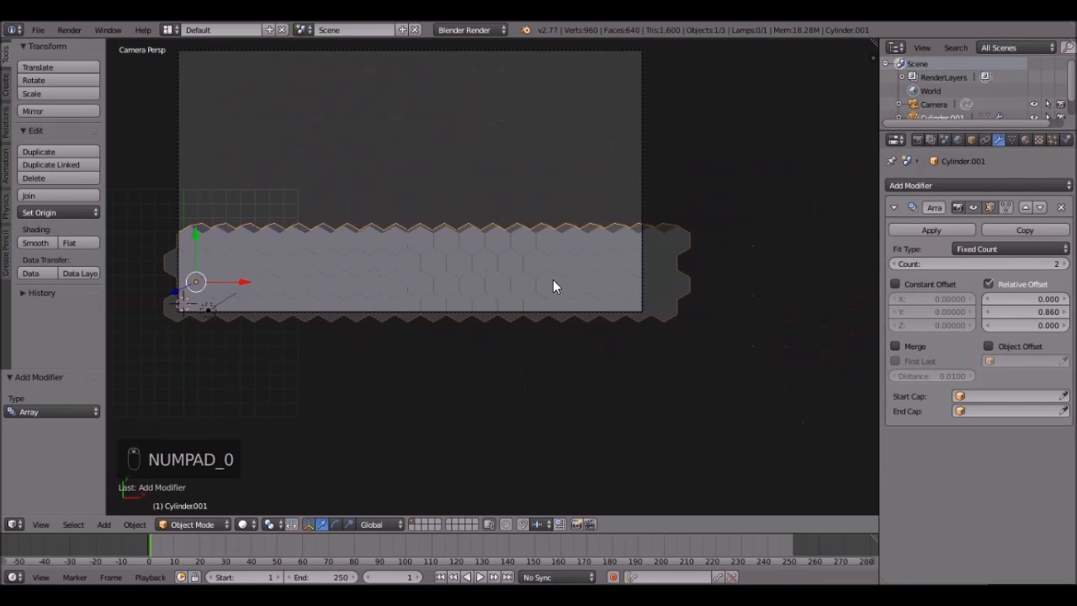
scroll(673, 274, "up", 1)
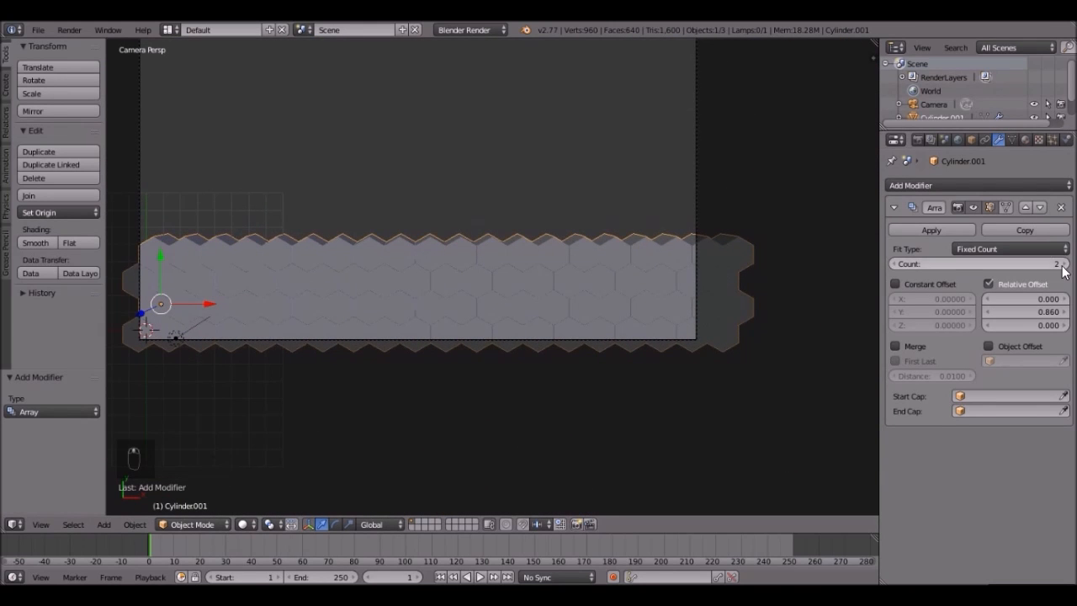
left_click(1063, 266)
left_click(1062, 266)
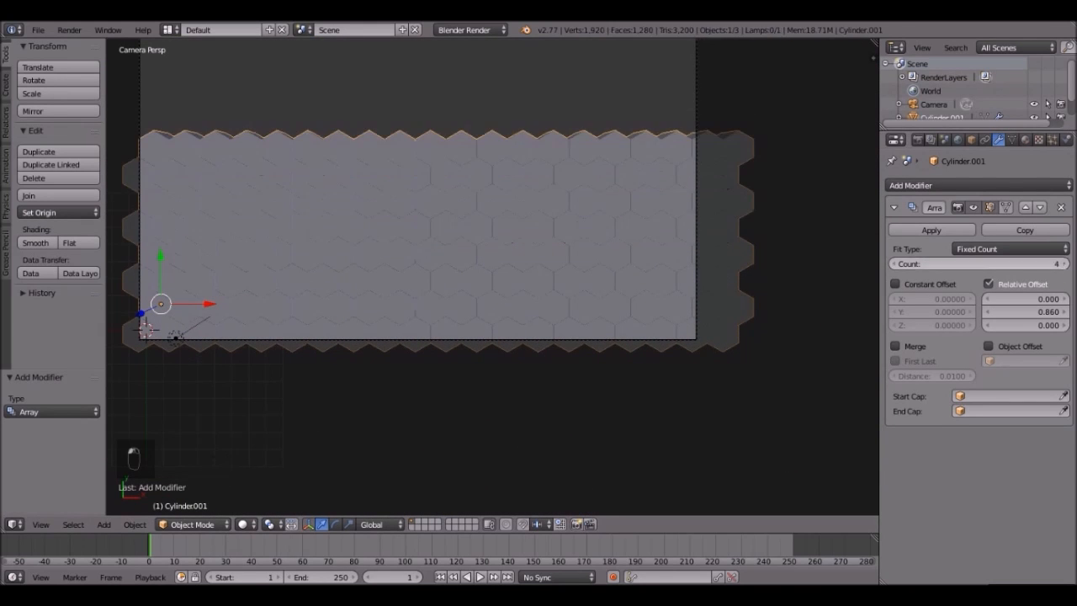
left_click(1062, 265)
left_click(1062, 265)
scroll(444, 214, "down", 3)
middle_click_drag(444, 214, 444, 251, "shift")
scroll(444, 251, "up", 3)
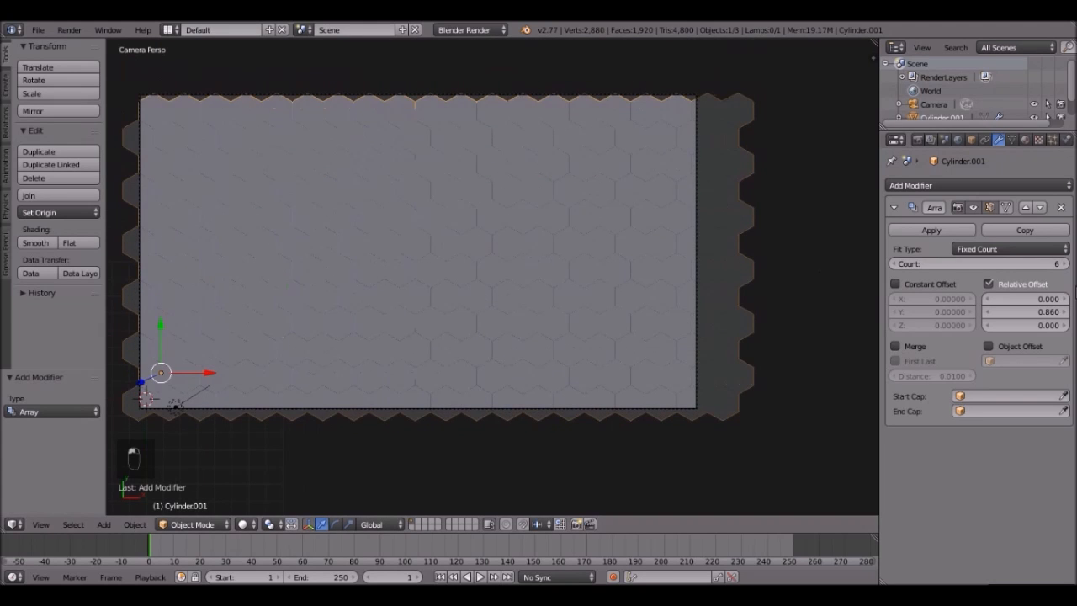
left_click(1062, 263)
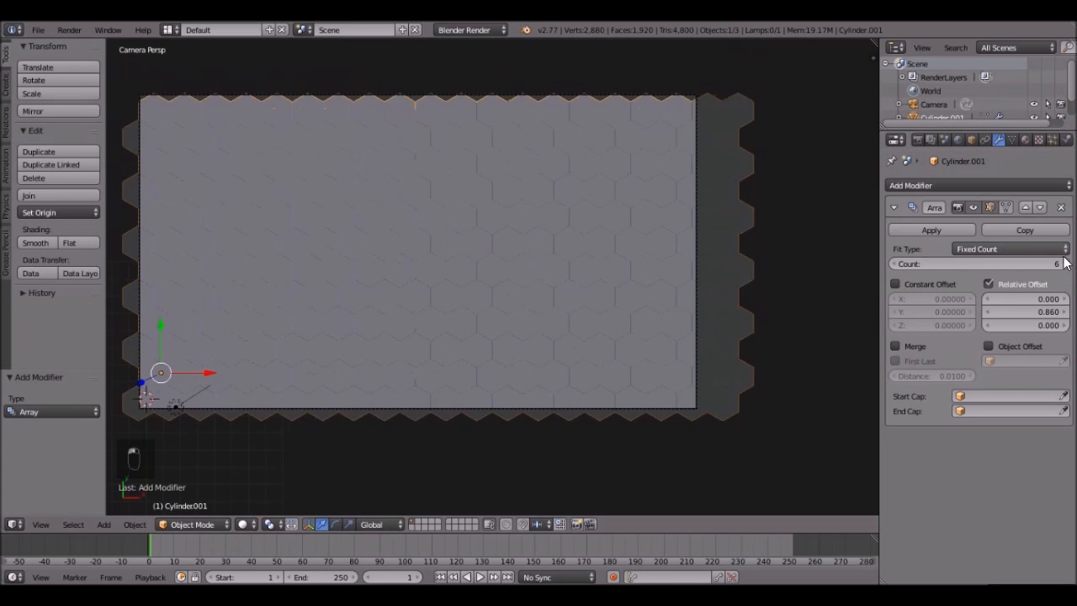
scroll(555, 222, "down", 3)
scroll(532, 231, "up", 3)
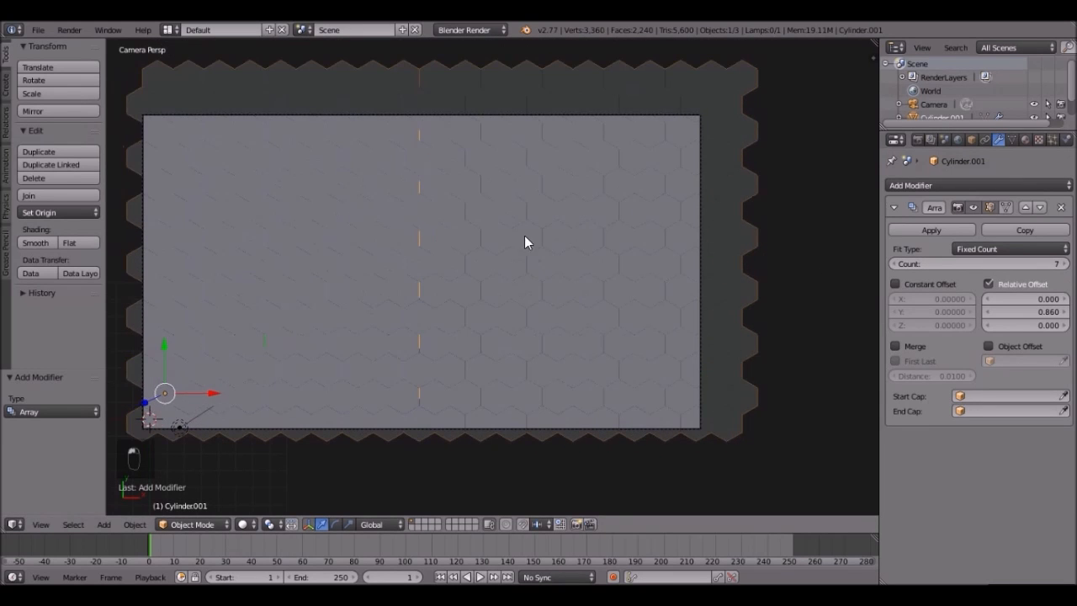
Step: Move the hexagon grid about -1.19 along global Y and -0.57 along global X to centre it over the camera frame
key("g")
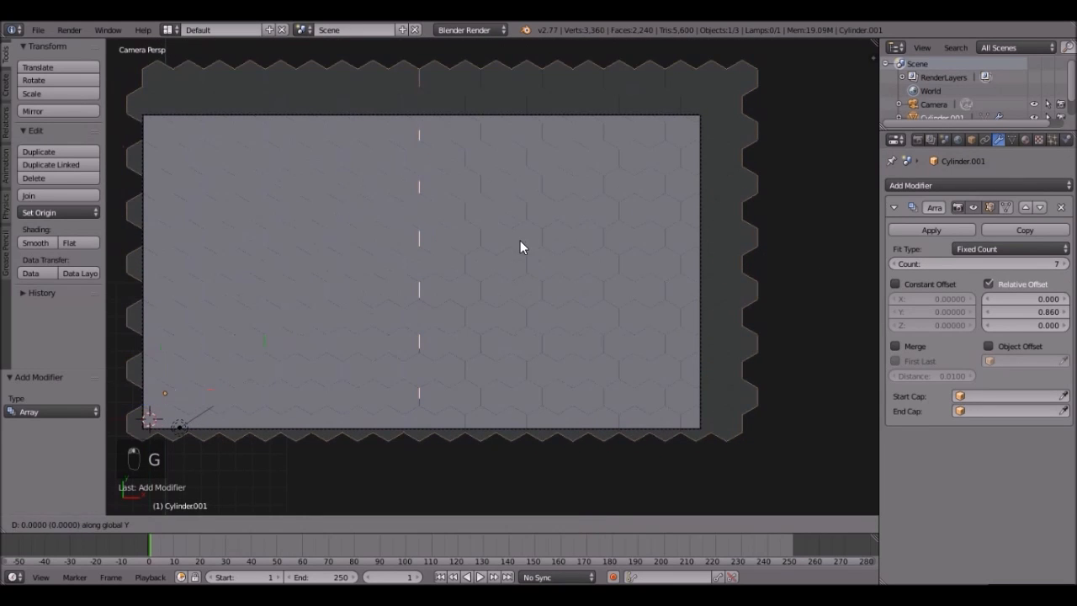
right_click(464, 215)
key("g")
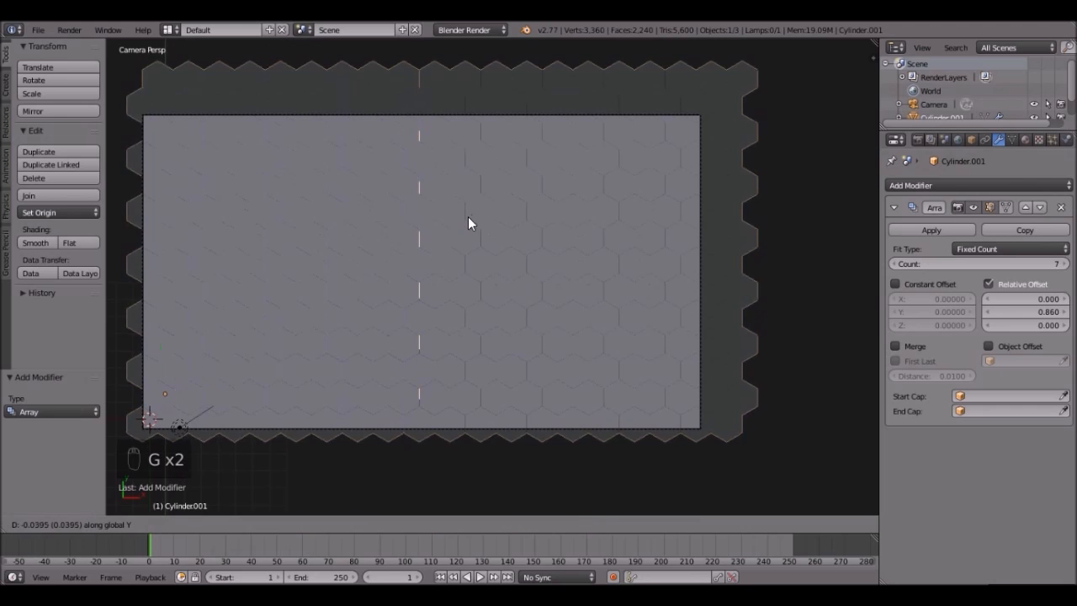
left_click(468, 229)
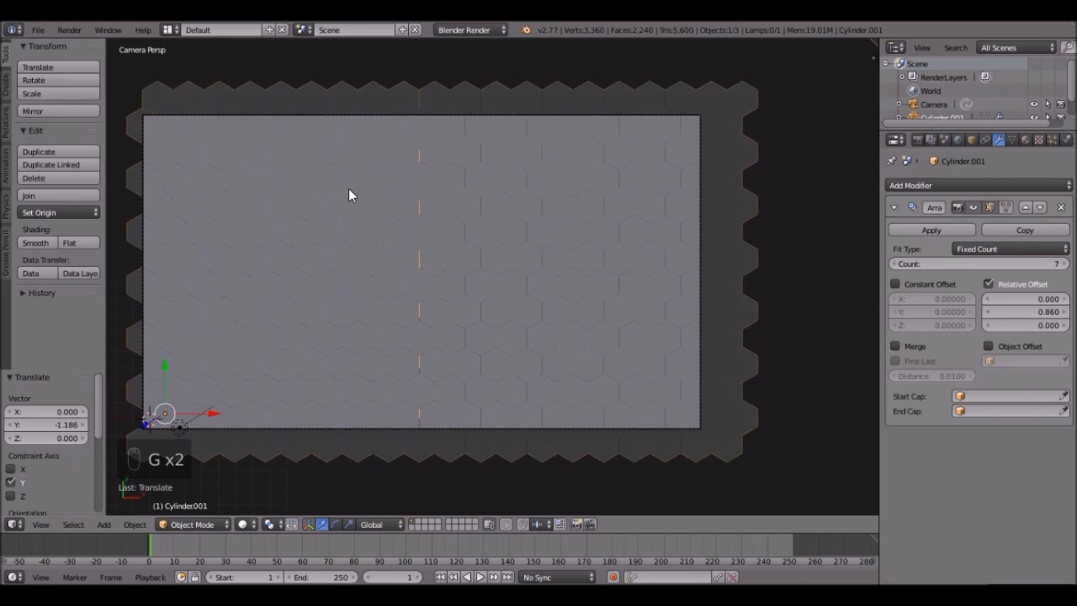
key("g")
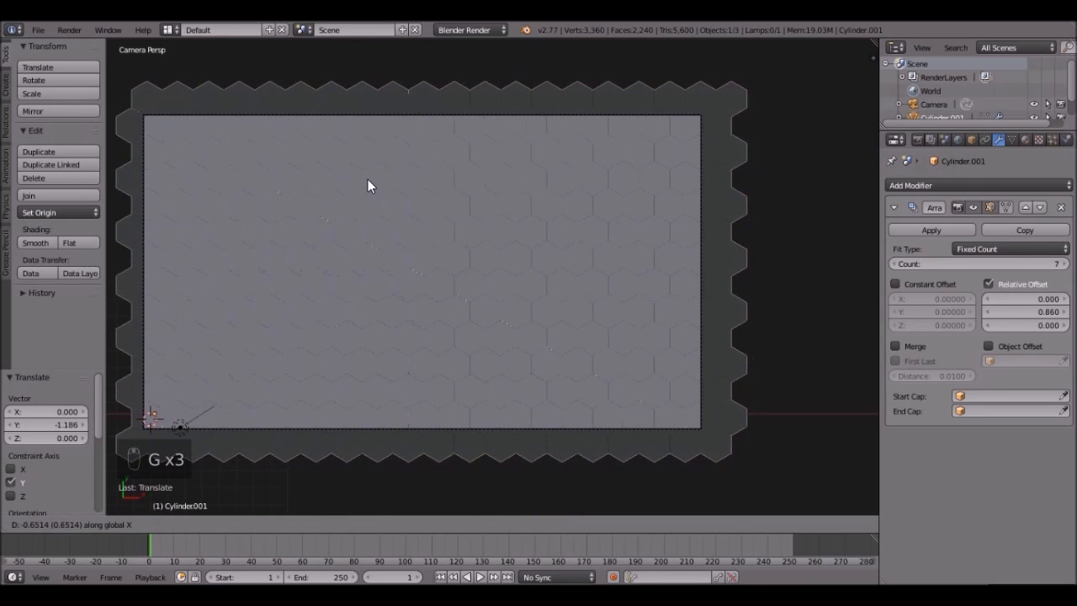
left_click(535, 362)
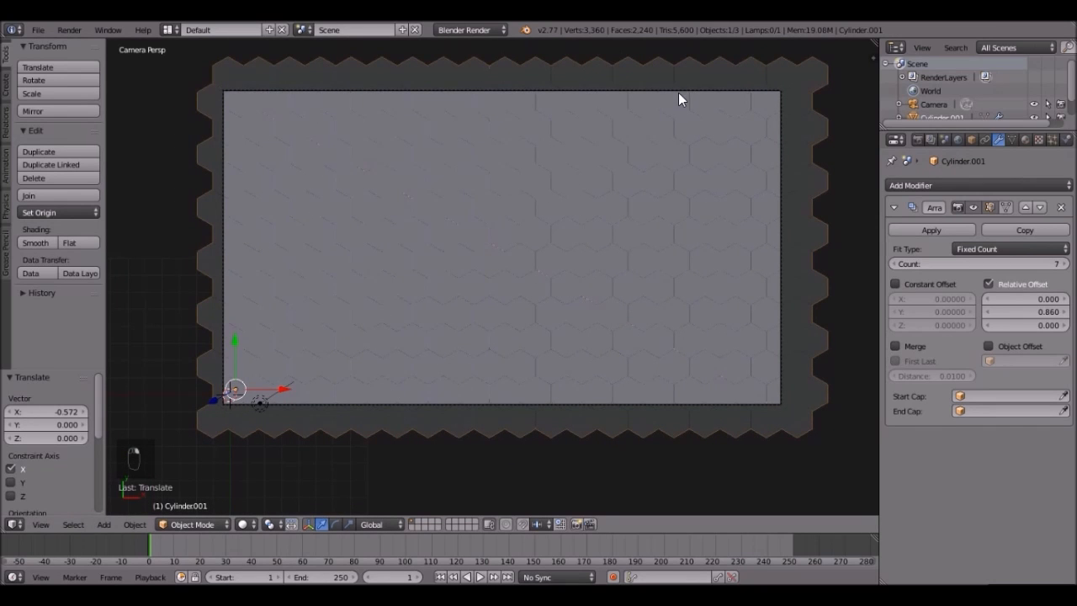
Step: Check the hexagon grid's coverage of the camera frame in wireframe and solid shading, and apply its Array modifier
scroll(398, 291, "down", 3)
scroll(531, 276, "up", 2)
scroll(531, 270, "down", 2)
key("z")
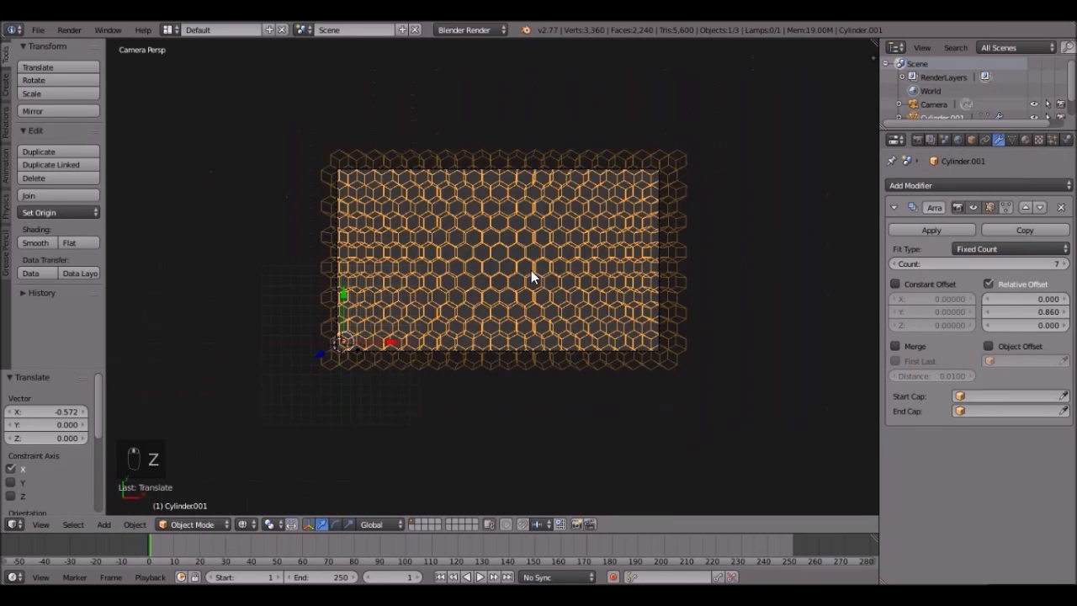
key("z")
scroll(595, 263, "up", 1)
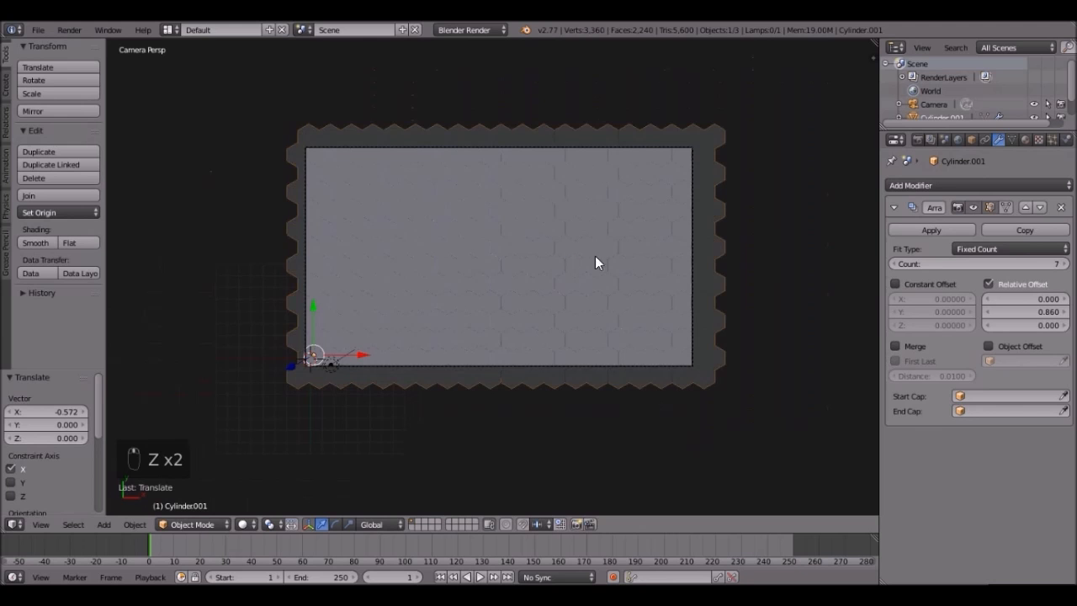
left_click(930, 229)
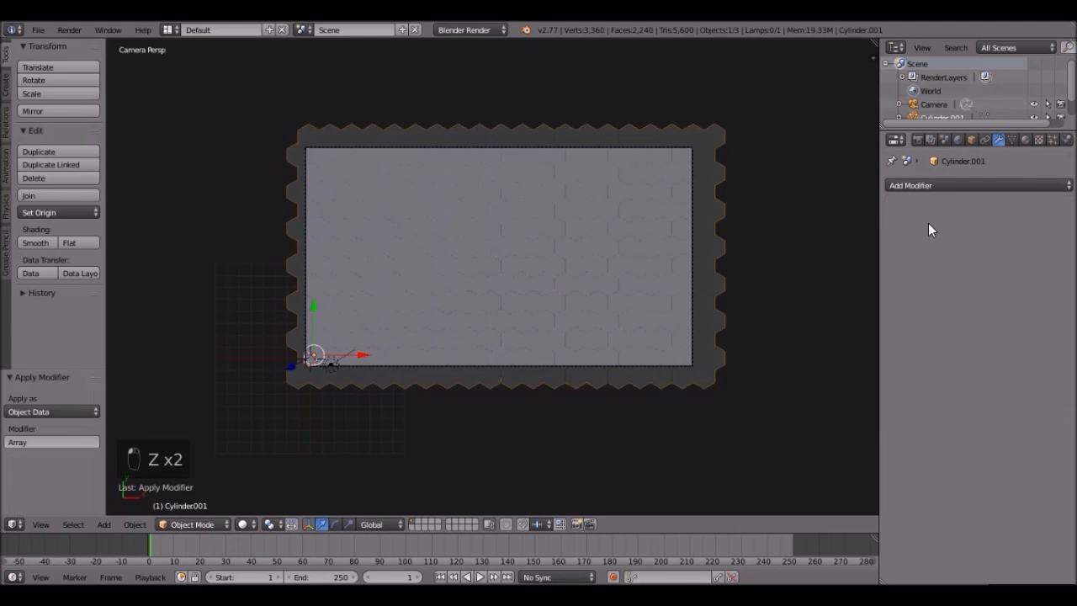
Step: Select the grid's entire mesh in Edit Mode and separate it by loose parts into individual hexagon objects
scroll(435, 342, "up", 3)
key("Tab")
key("a")
key("a")
scroll(441, 369, "down", 3)
middle_click_drag(440, 369, 531, 291)
key("KP_0")
key("a")
scroll(513, 261, "up", 2)
key("Tab")
scroll(519, 266, "down", 5)
scroll(488, 303, "up", 2)
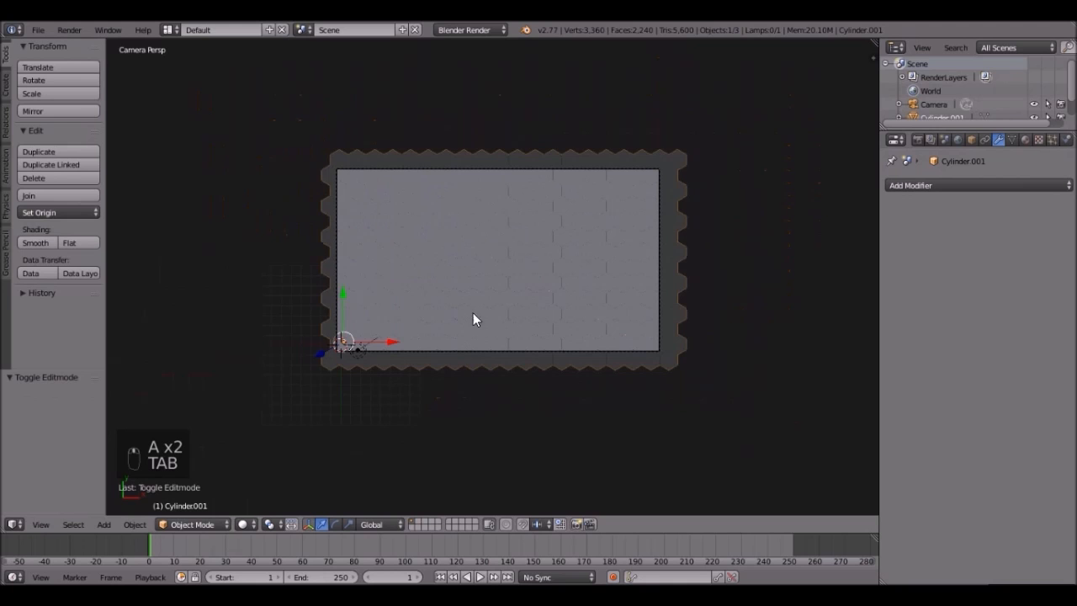
key("Tab")
scroll(488, 286, "up", 2)
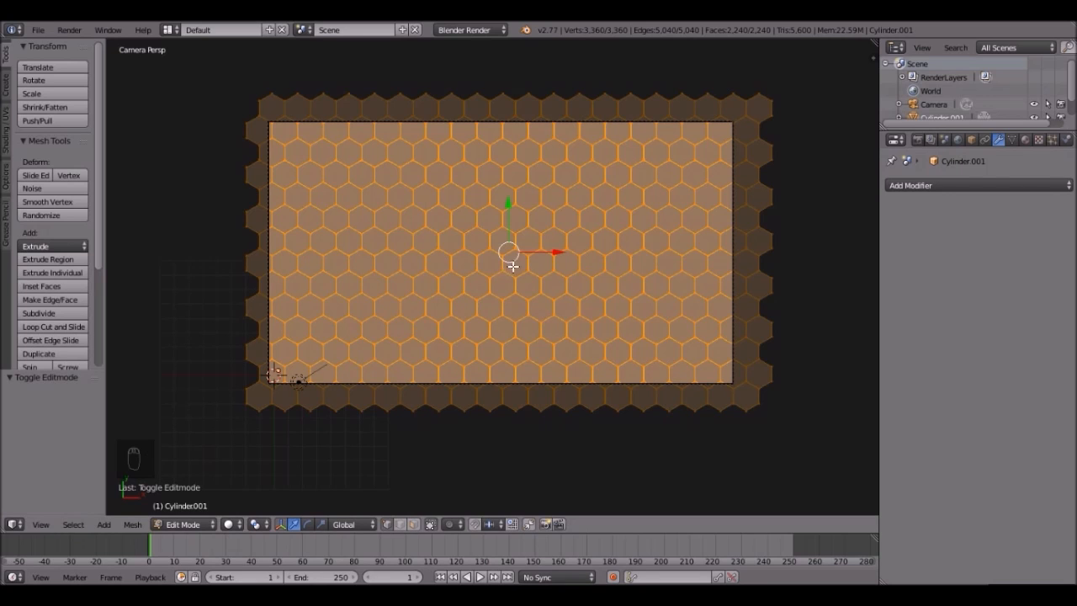
key("p")
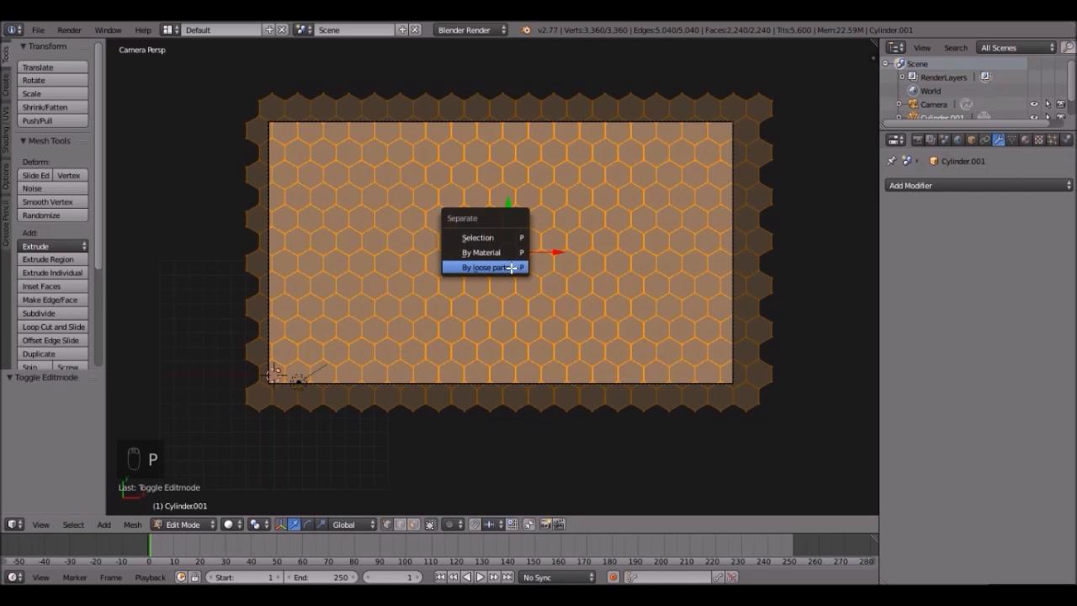
left_click(511, 267)
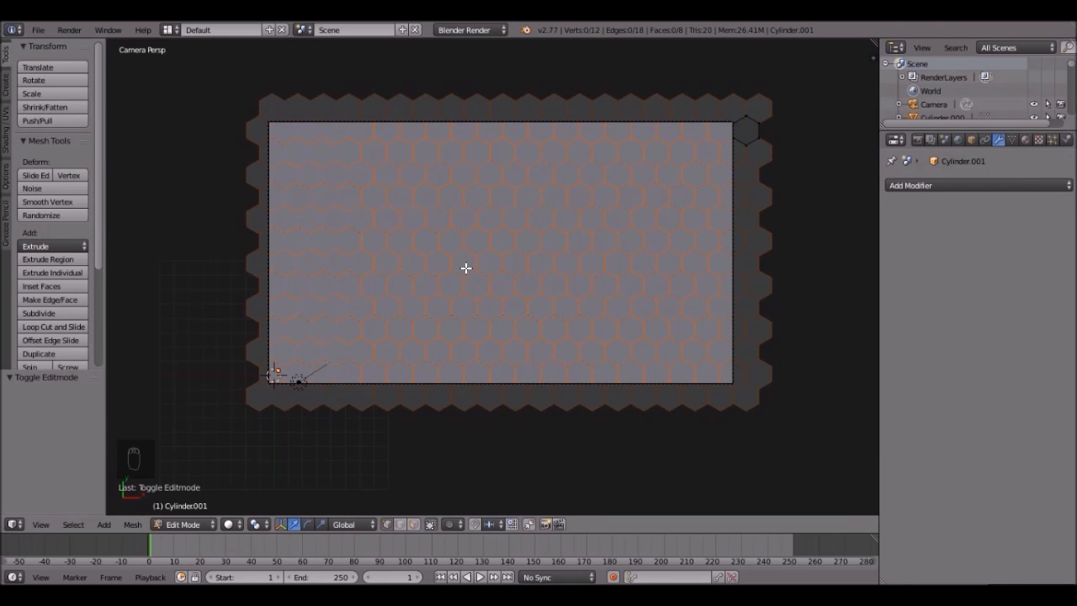
scroll(466, 268, "down", 2)
scroll(471, 267, "up", 5)
scroll(476, 263, "down", 2)
key("Tab")
Step: Try moving several single hexagons in the grid to test that they are separate objects, cancelling each move
right_click(488, 262)
scroll(489, 262, "down", 4)
key("g")
right_click(534, 219)
right_click(549, 228)
key("g")
right_click(574, 220)
right_click(540, 267)
key("g")
right_click(454, 247)
right_click(454, 246)
key("g")
right_click(489, 259)
scroll(494, 259, "up", 4)
middle_click_drag(490, 270, 483, 283, "shift")
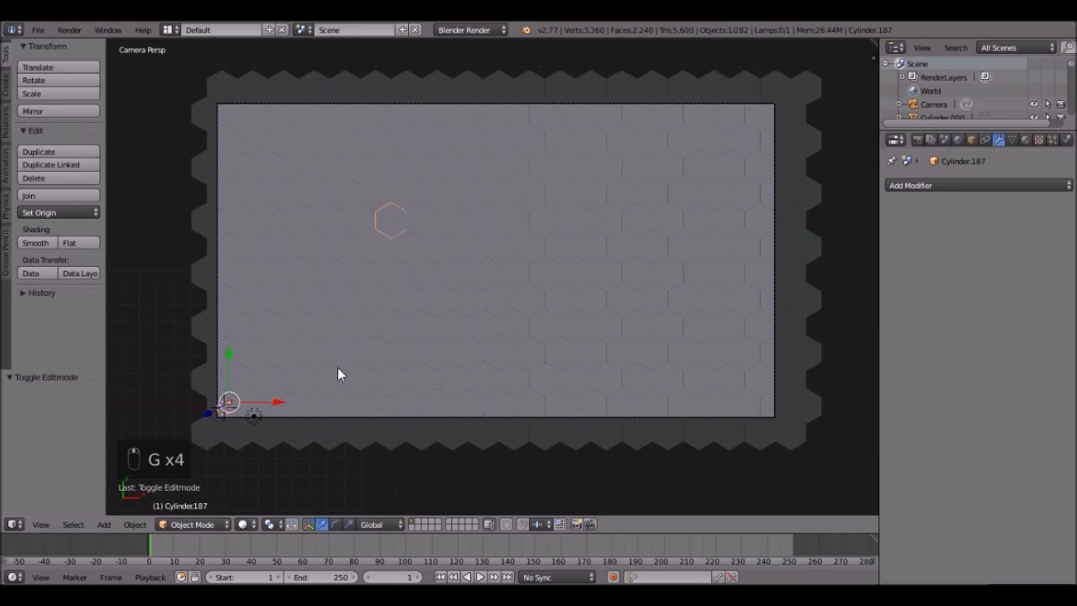
Step: Select all hexagons without the camera and lamp, and set each one's origin to its own geometry
scroll(468, 353, "down", 4)
key("a")
key("a")
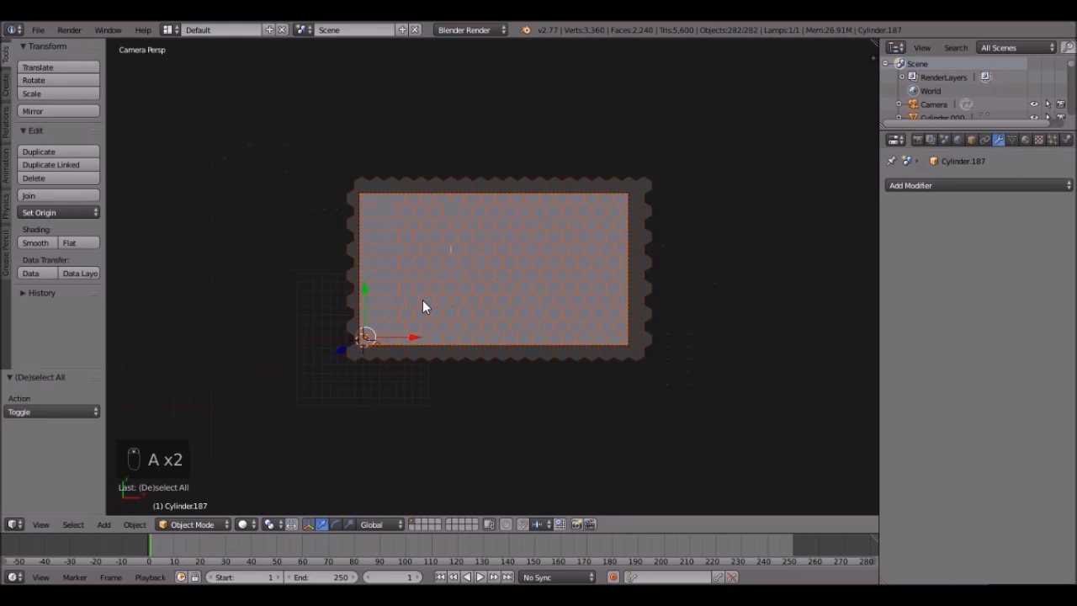
scroll(423, 277, "up", 3)
middle_click_drag(422, 268, 498, 253)
scroll(498, 253, "up", 1)
key("b")
left_click_drag(451, 179, 516, 227)
scroll(438, 309, "up", 2)
key("b")
middle_click_drag(368, 329, 402, 360)
middle_click_drag(440, 294, 484, 335)
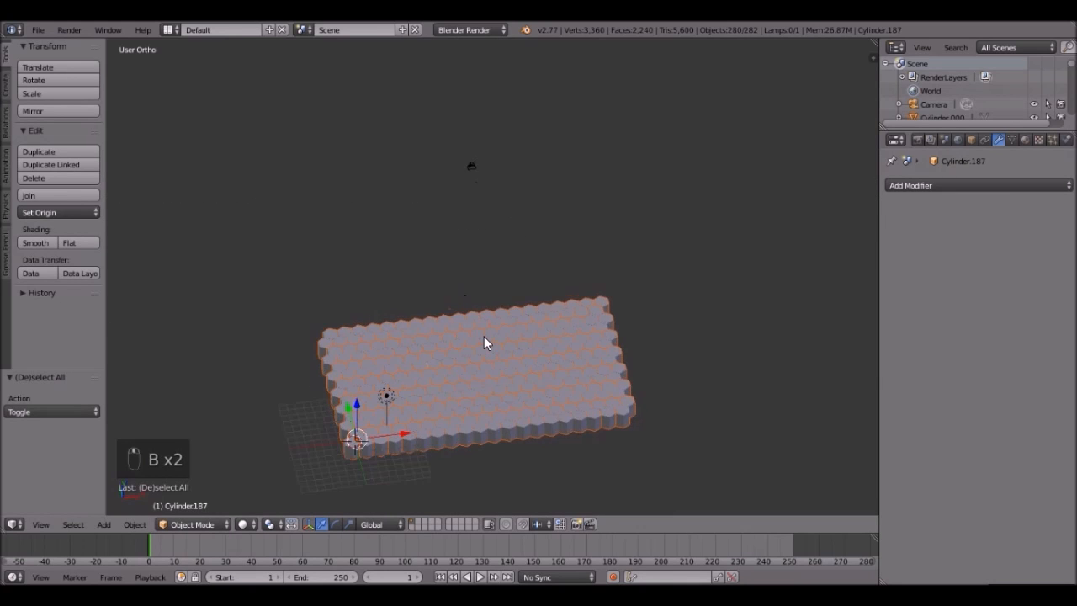
scroll(483, 335, "up", 2)
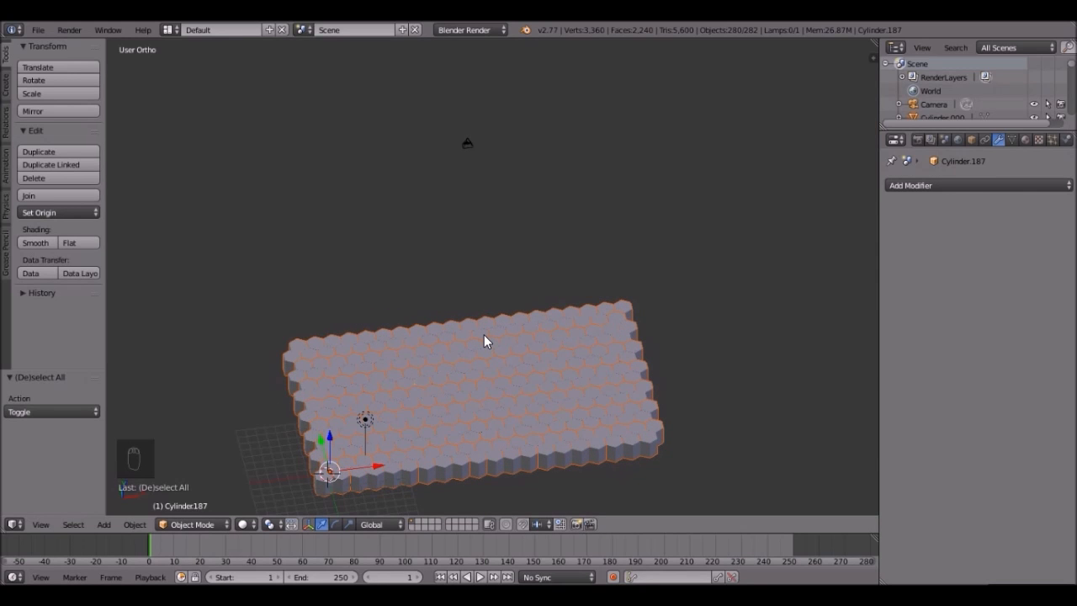
key("ctrl+alt+shift+c")
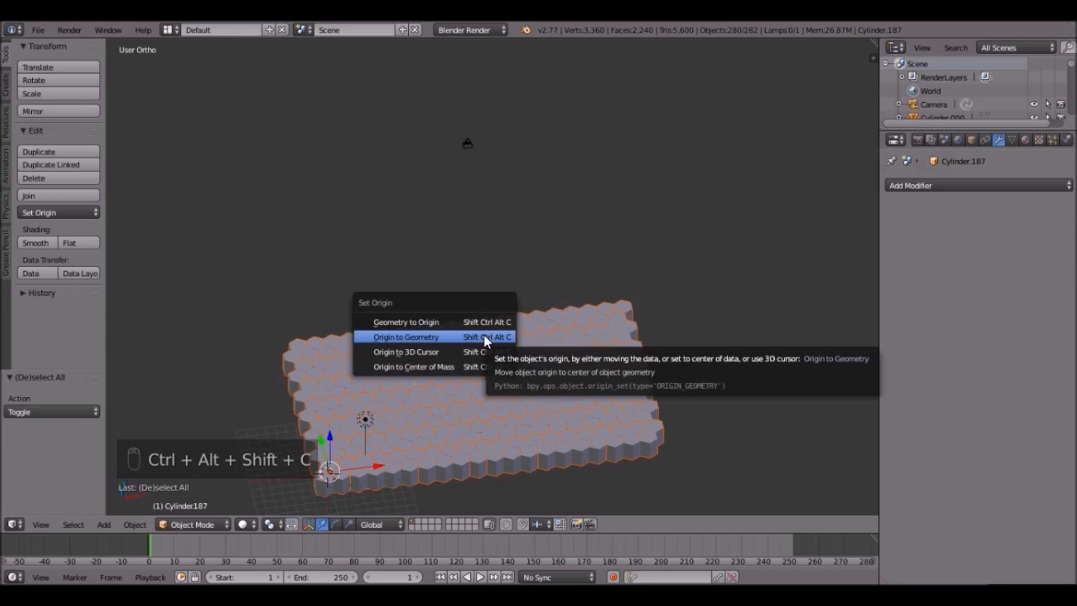
left_click(509, 336)
scroll(557, 318, "down", 1)
scroll(555, 323, "up", 3)
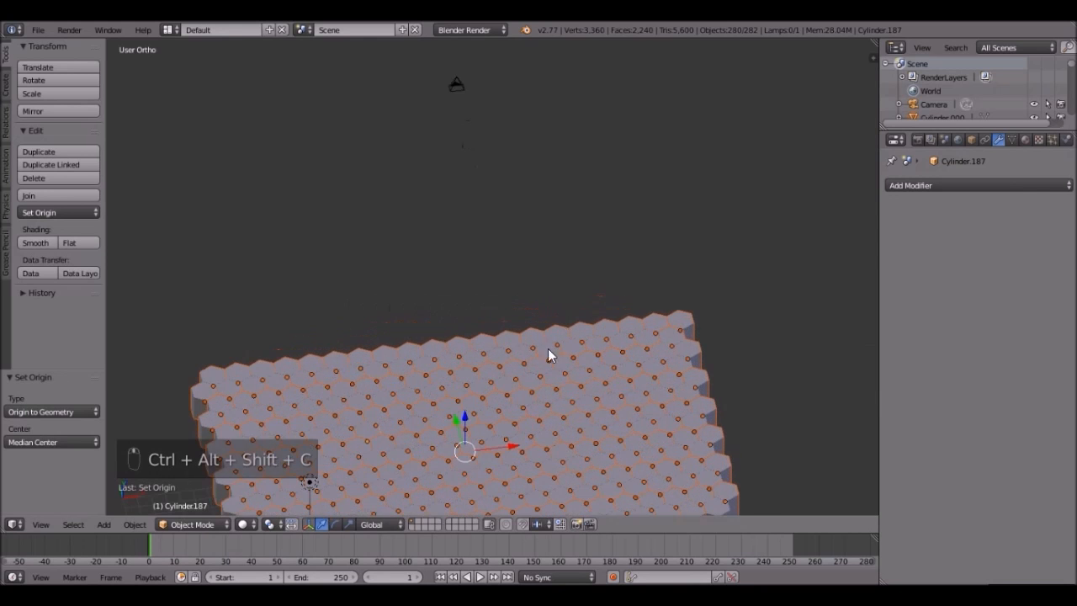
Step: Select individual hexagons across the grid to check where their origins sit
middle_click_drag(547, 348, 521, 381)
scroll(521, 381, "down", 2)
middle_click_drag(506, 321, 493, 289, "shift")
scroll(501, 278, "up", 3)
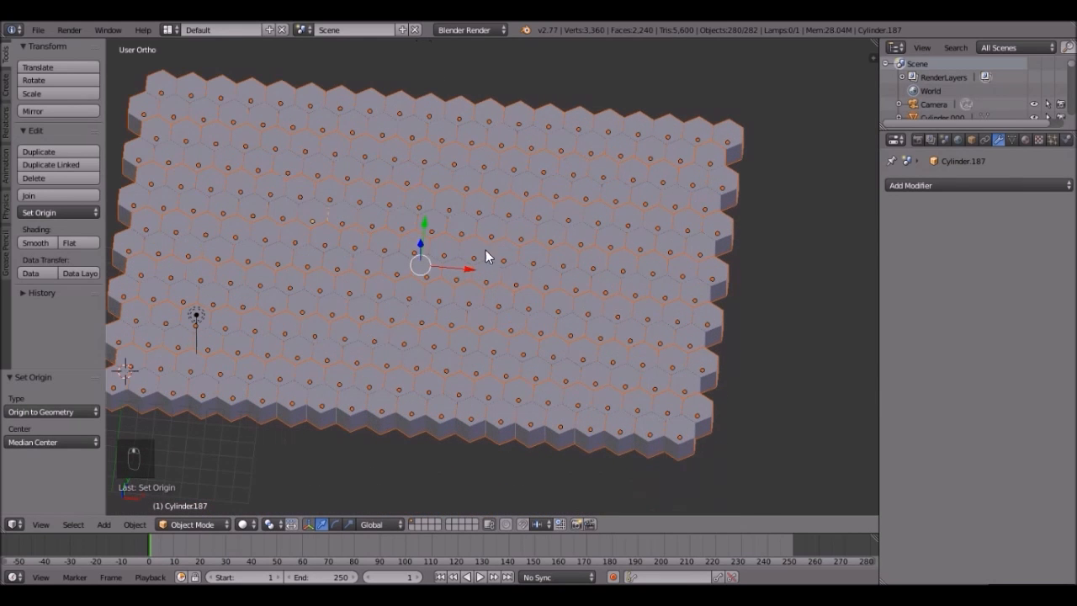
right_click(454, 278)
right_click(341, 218)
right_click(572, 330)
right_click(436, 347)
scroll(513, 276, "down", 2)
mouse_move(524, 283)
middle_mouse_down()
mouse_move(440, 329)
mouse_move(383, 195)
mouse_move(354, 290)
mouse_move(511, 285)
middle_mouse_up()
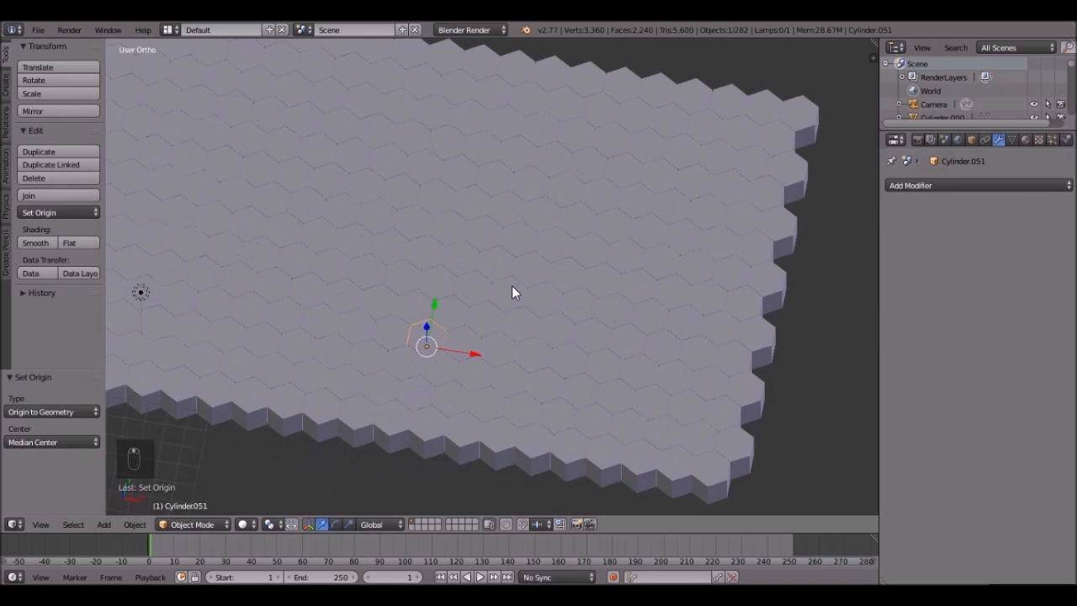
scroll(535, 260, "up", 2)
right_click(505, 233)
scroll(449, 253, "down", 3)
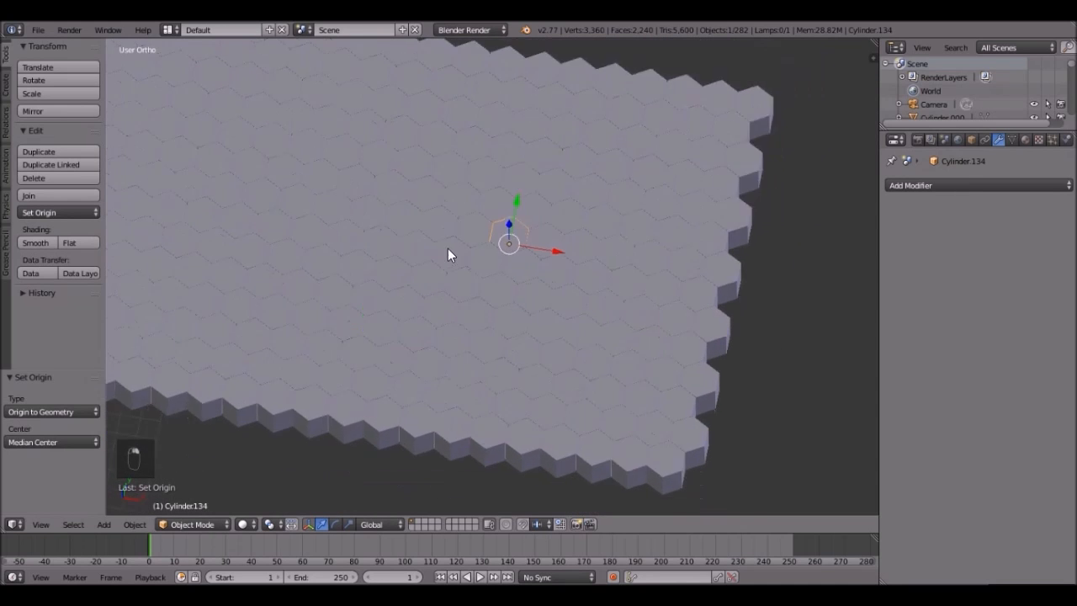
scroll(493, 233, "up", 2)
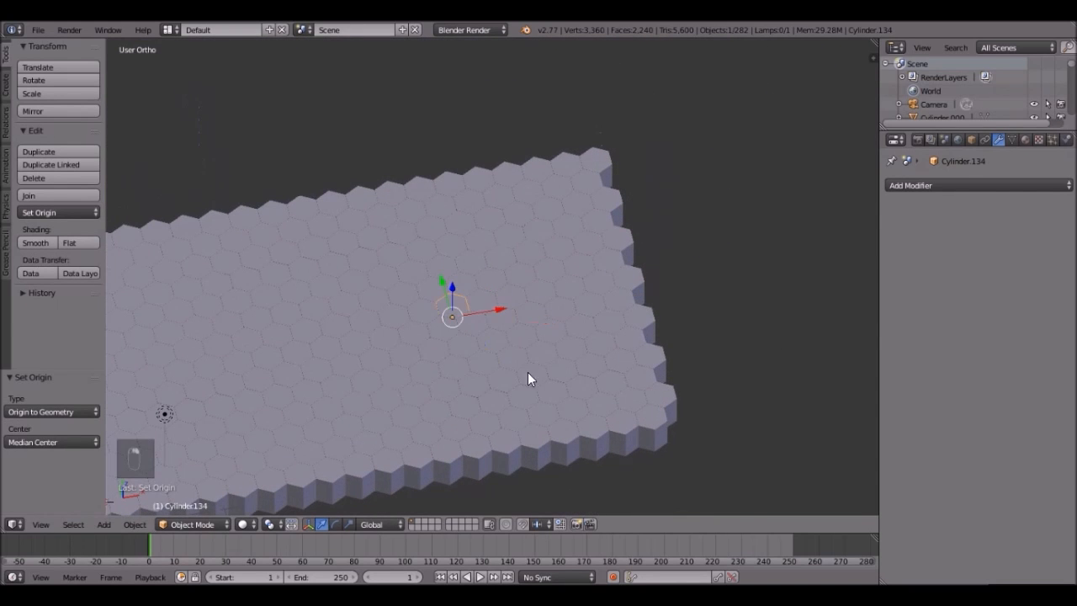
Step: Select a hexagon toward the grid's +X end and enable proportional editing with Random falloff
right_click(471, 303)
middle_click_drag(459, 304, 425, 286)
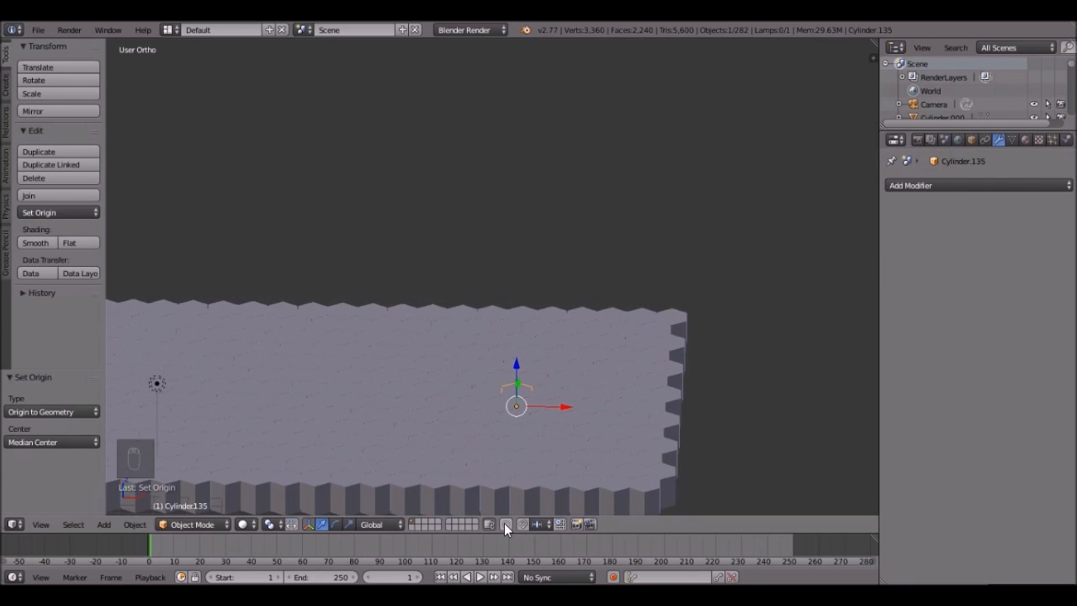
left_click(506, 524)
left_click(532, 523)
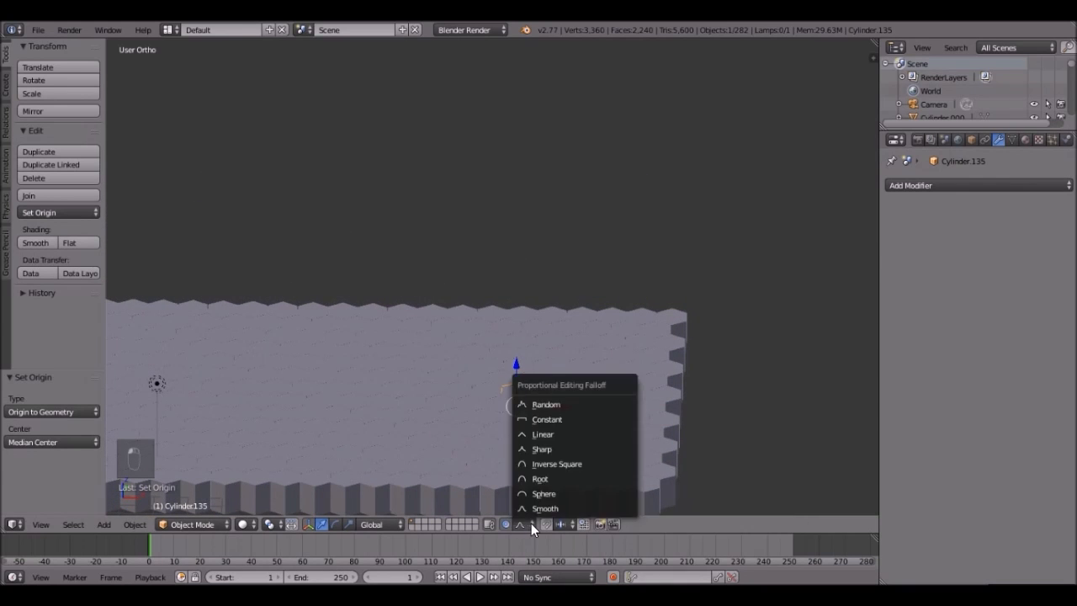
left_click(571, 402)
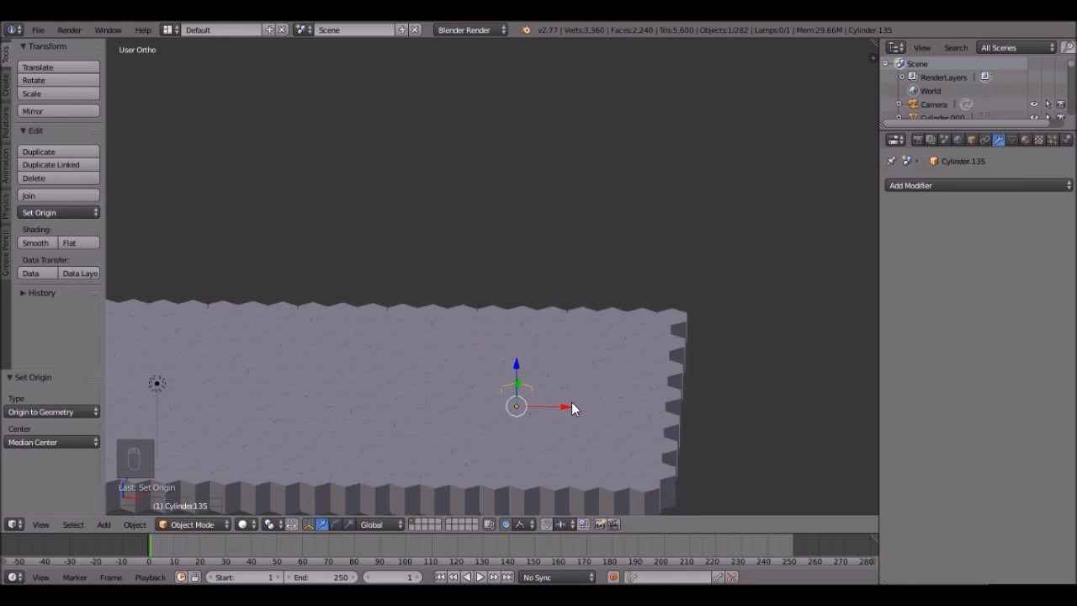
middle_click_drag(493, 362, 479, 334)
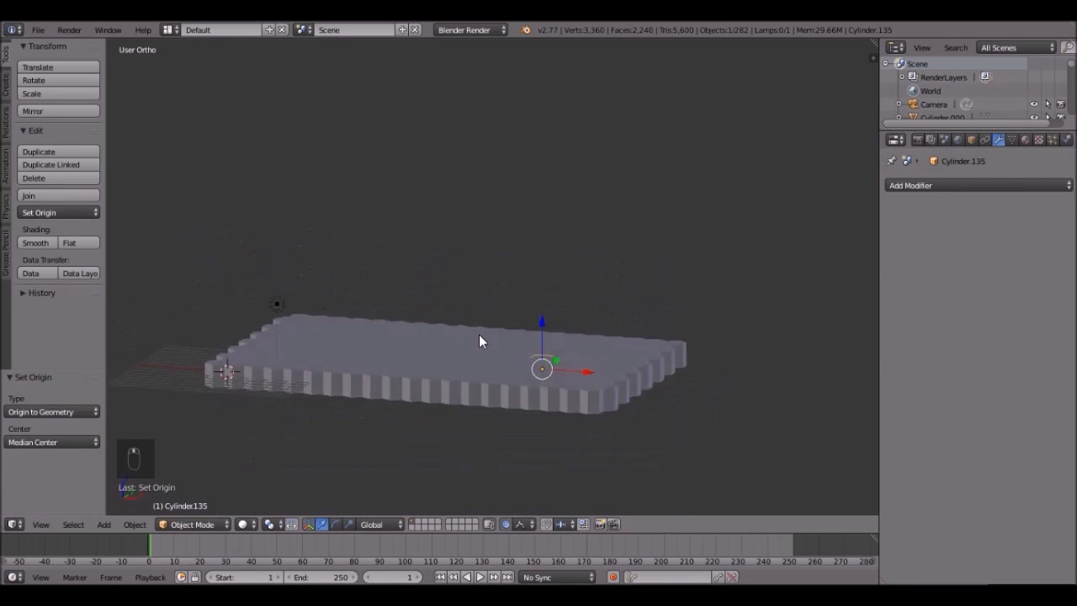
Step: Enlarge the proportional editing size to about 11.92 while trying a free move of the selected hexagon, cancelling the move
scroll(502, 347, "up", 3)
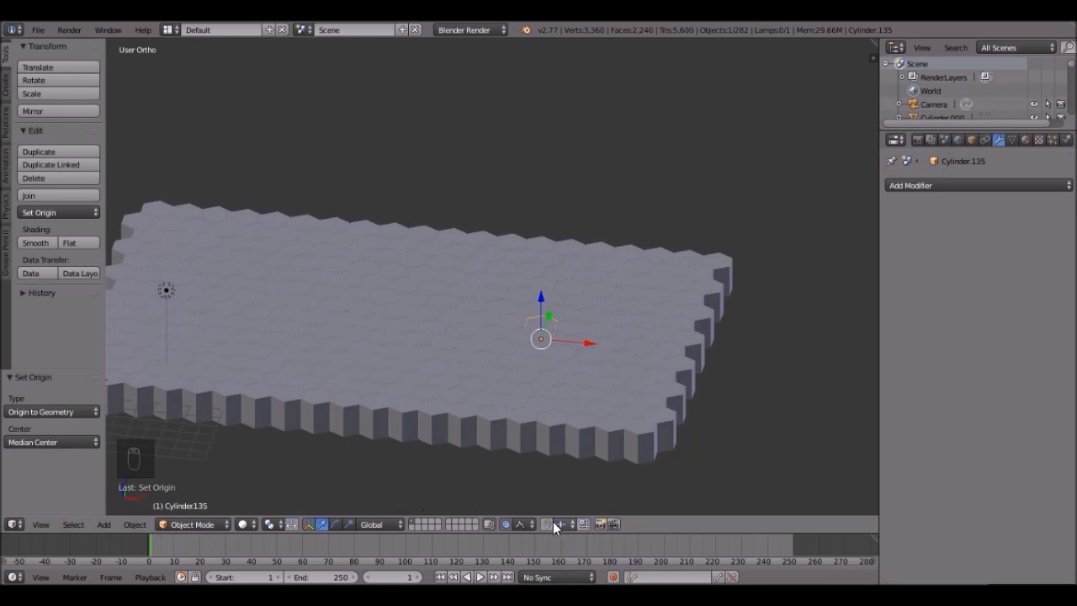
scroll(494, 340, "down", 2)
middle_click_drag(537, 345, 535, 302)
scroll(535, 309, "up", 2)
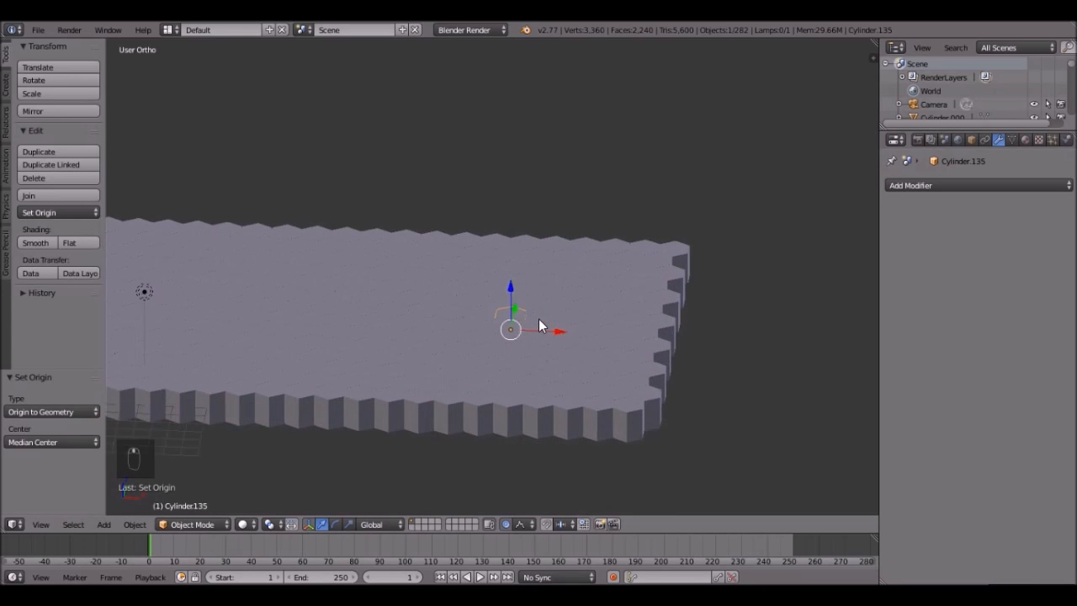
key("g")
scroll(532, 303, "down", 19)
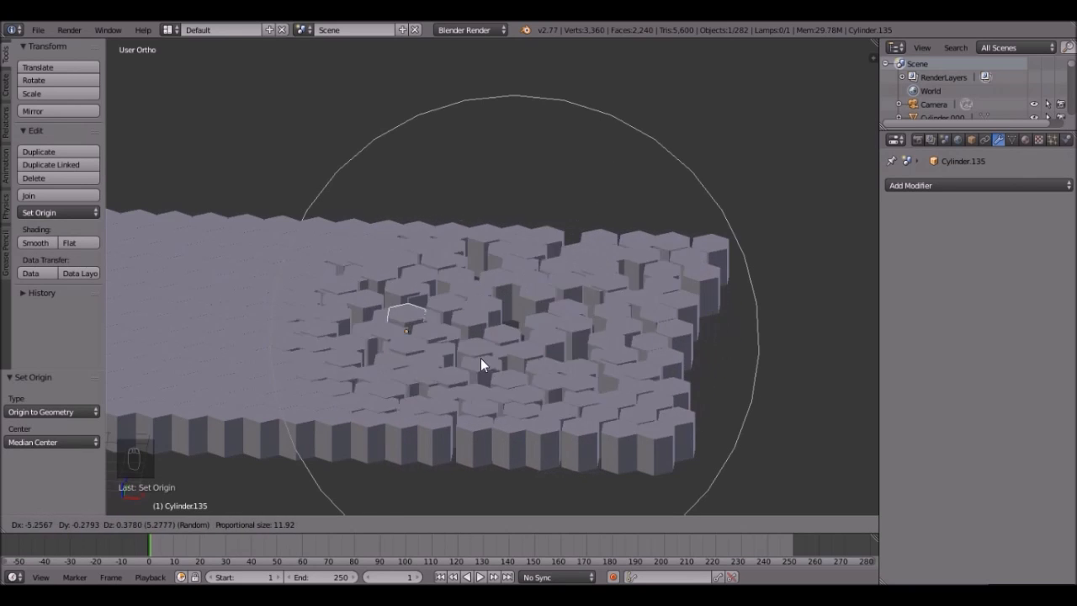
right_click(505, 337)
scroll(535, 357, "up", 2)
scroll(543, 367, "down", 2)
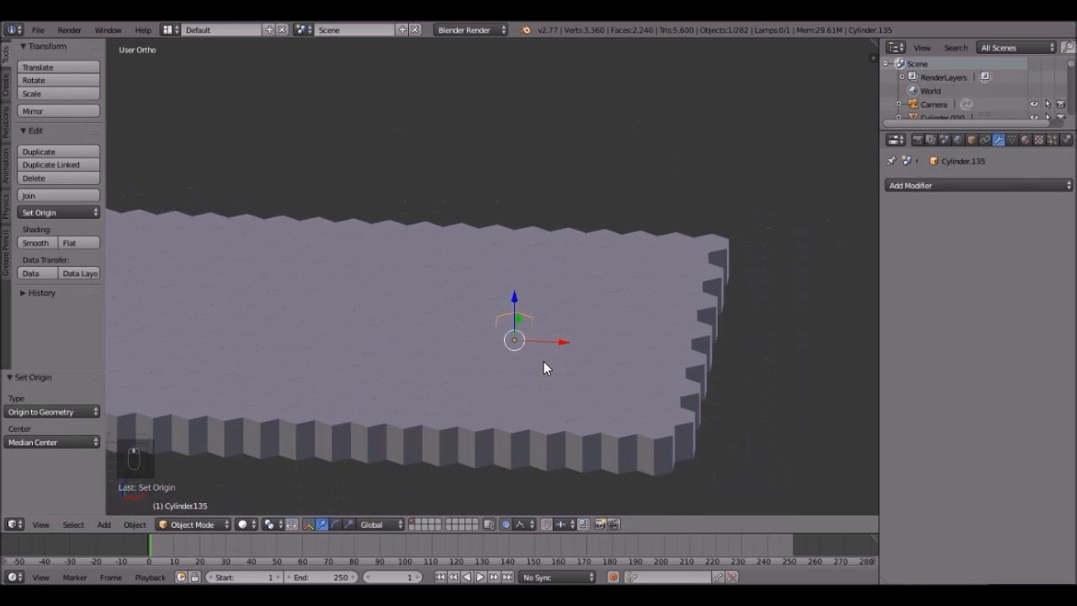
Step: Raise the selected hexagon slightly along global Z with Random proportional editing to give the surrounding hexagons uneven heights
key("g")
key("z")
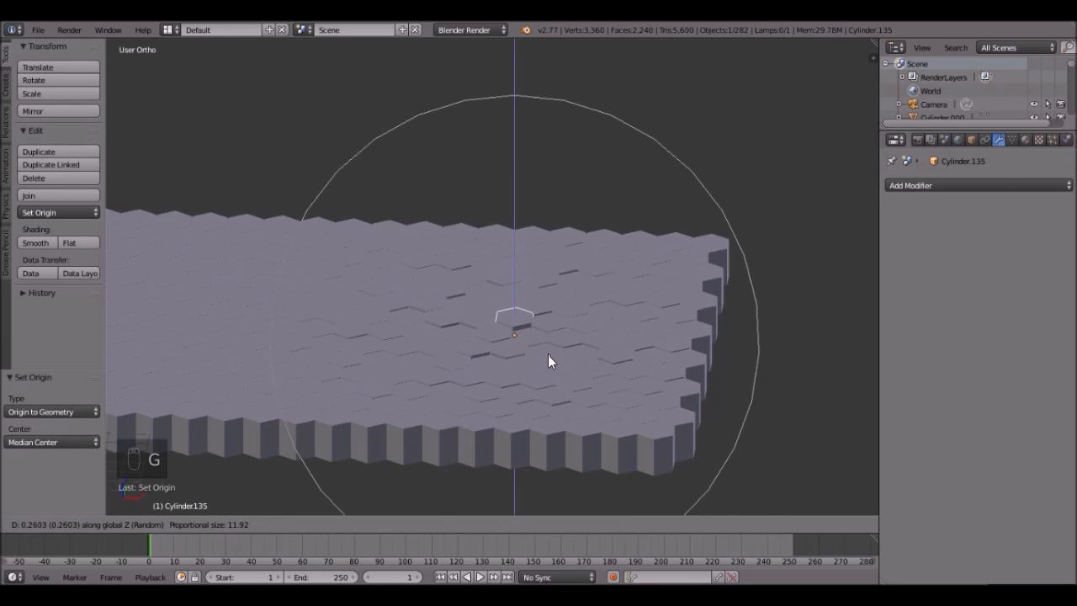
left_click(553, 335)
middle_click_drag(411, 336, 496, 347)
scroll(488, 370, "down", 1)
key("Tab")
scroll(439, 471, "down", 1)
key("Tab")
scroll(413, 411, "down", 2)
Step: Raise a hexagon near the 3D cursor's corner of the grid along global Z, using a Random proportional size of about 6.73
middle_click_drag(413, 411, 316, 424)
scroll(287, 326, "up", 4)
middle_click_drag(287, 320, 411, 333, "shift")
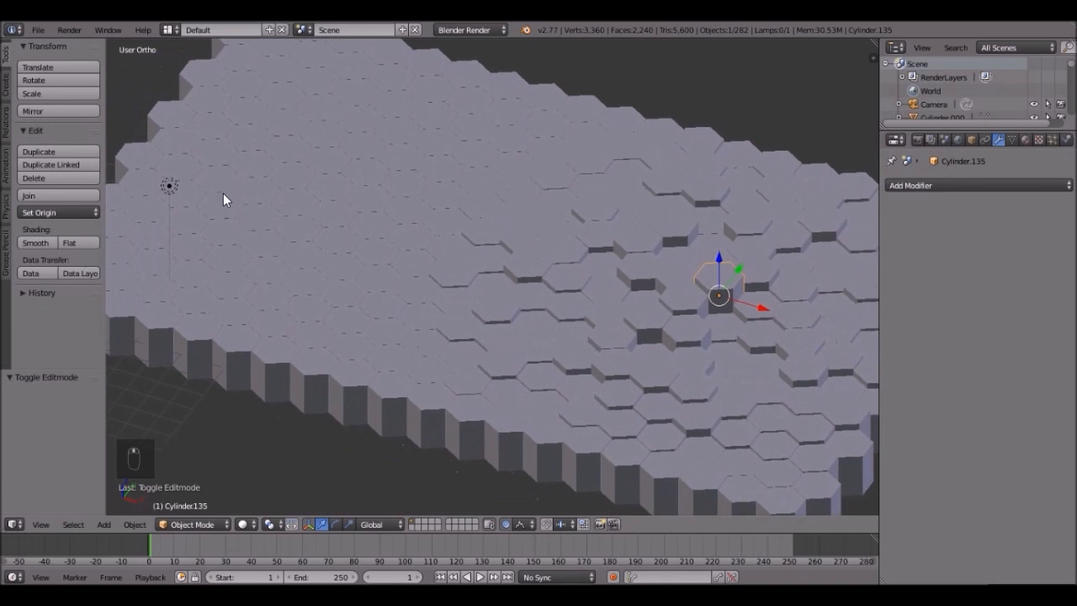
right_click(124, 183)
middle_click_drag(173, 197, 220, 197, "shift")
right_click(207, 251)
middle_click_drag(246, 275, 306, 283, "shift")
key("g")
key("z")
scroll(306, 278, "up", 4)
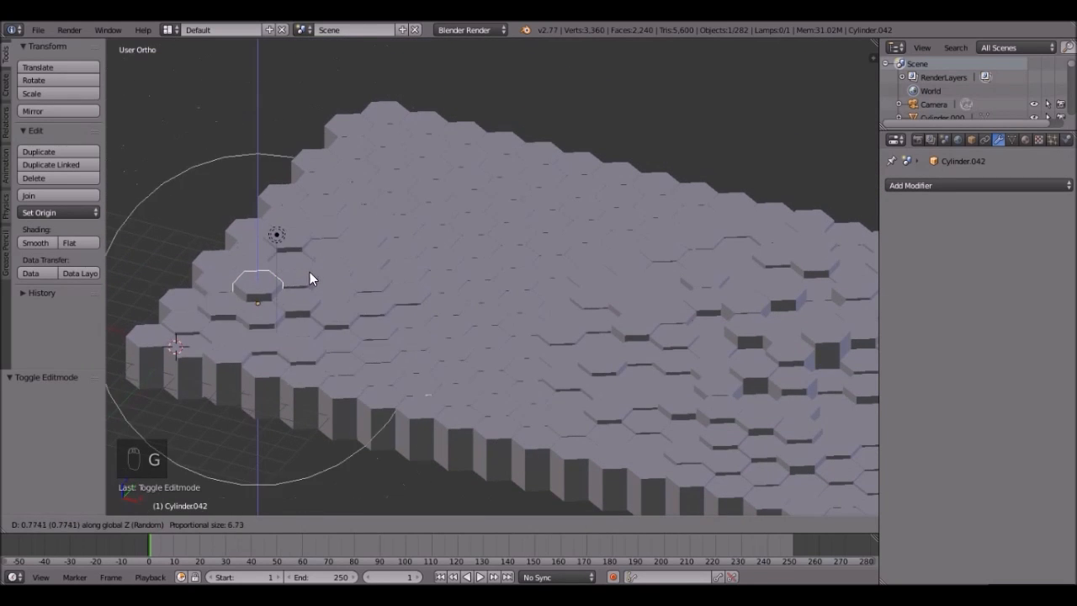
left_click(308, 265)
scroll(420, 299, "down", 4)
key("Tab")
middle_click_drag(521, 315, 478, 330)
key("Tab")
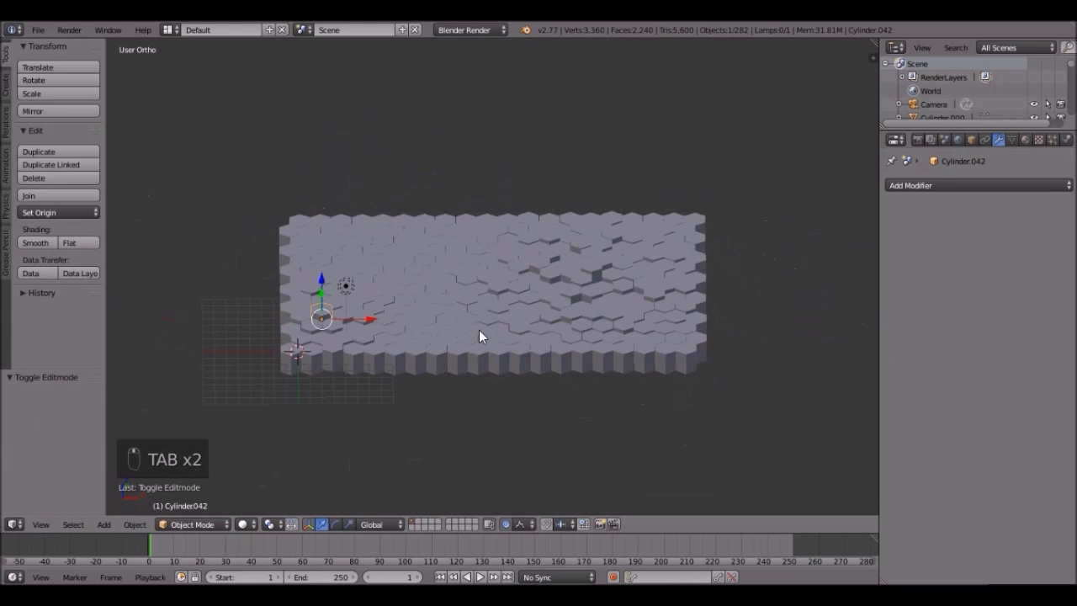
Step: Preview the uneven hexagon grid through the camera in rendered shading, comparing it with wireframe
key("KP_0")
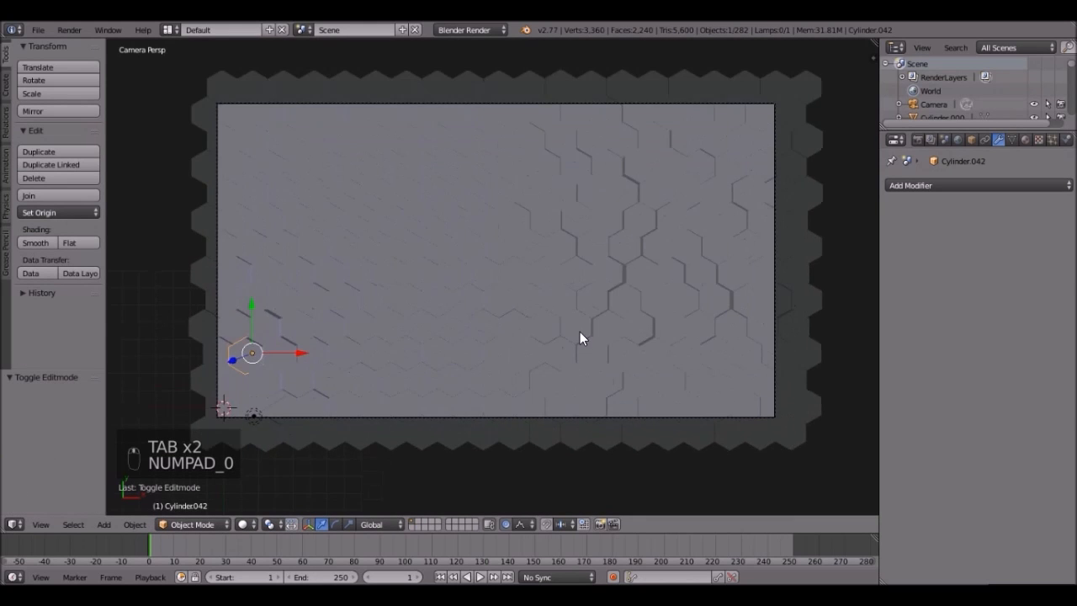
key("shift+z")
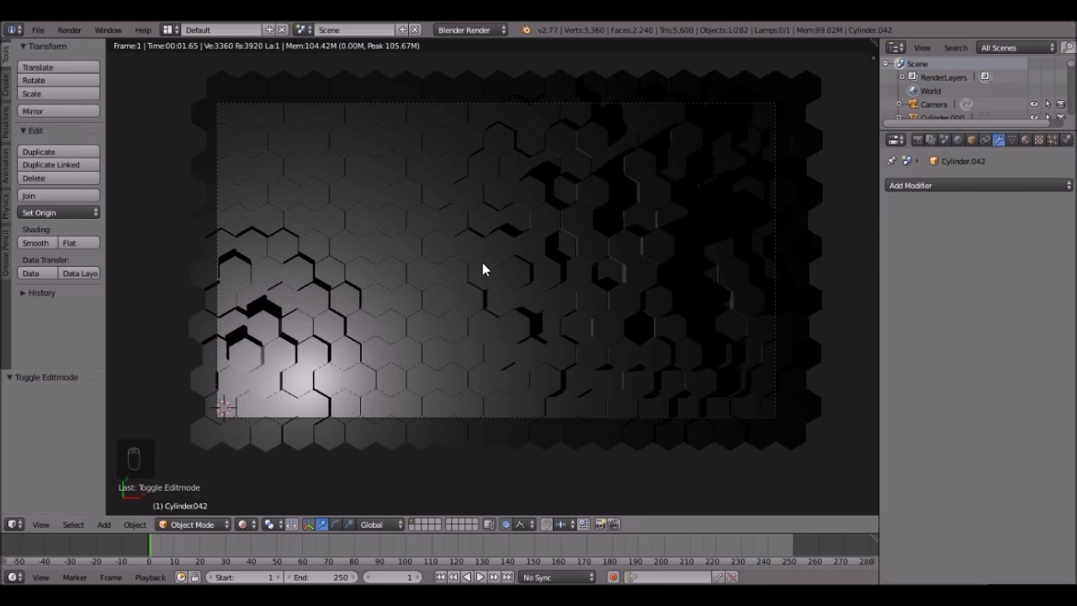
scroll(445, 232, "down", 1)
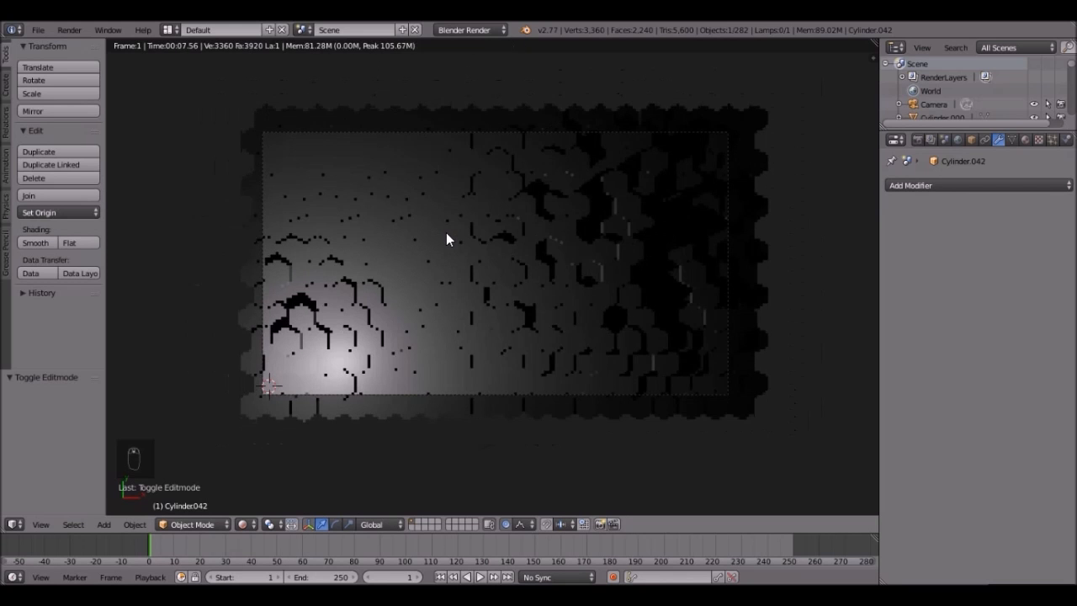
scroll(449, 221, "up", 1)
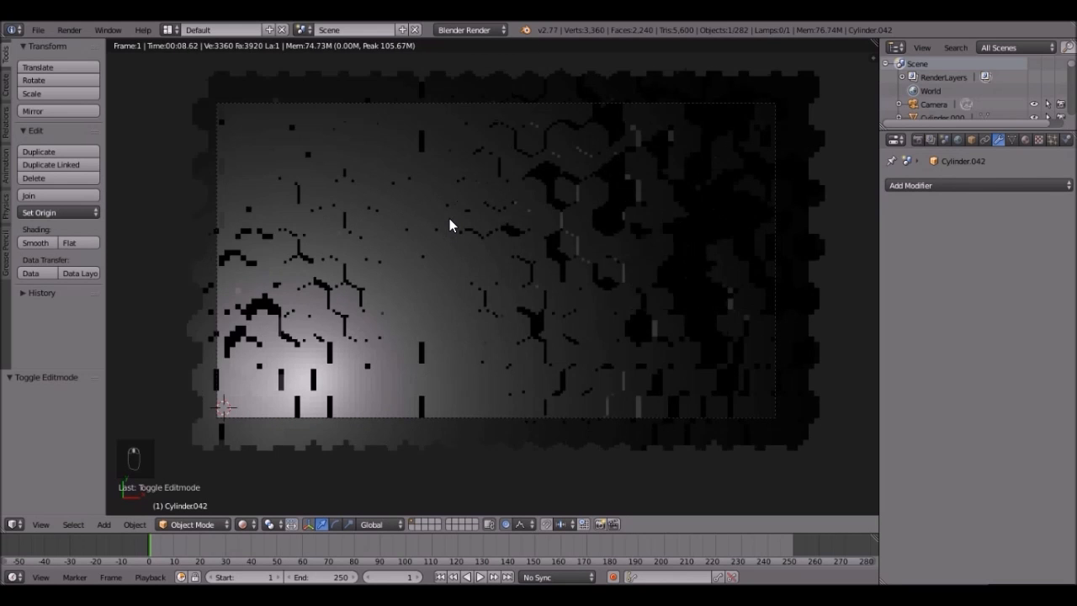
key("z")
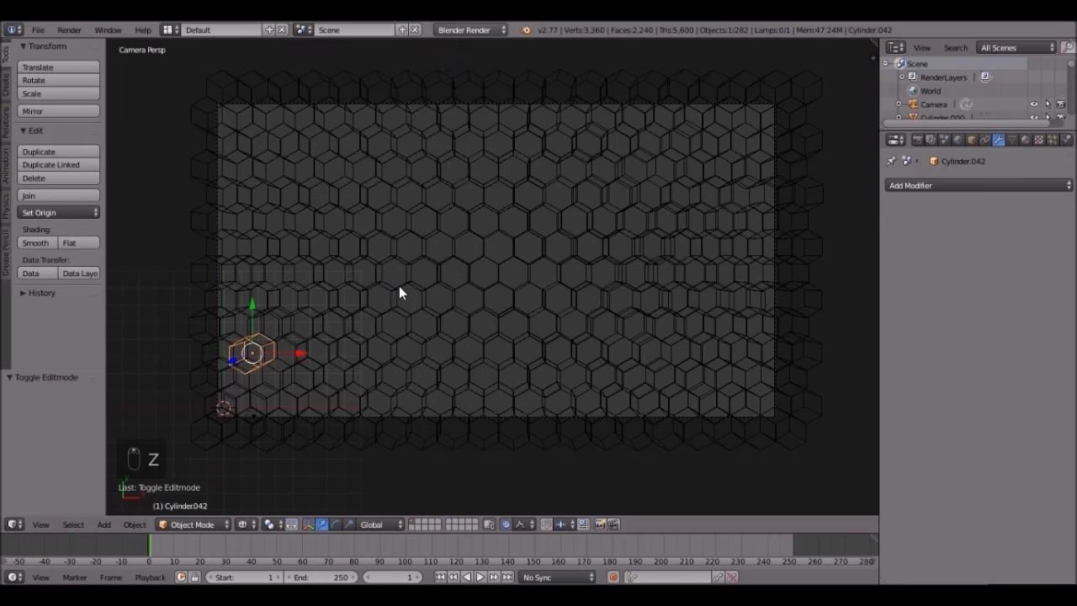
key("z")
key("shift+z")
scroll(537, 298, "up", 2)
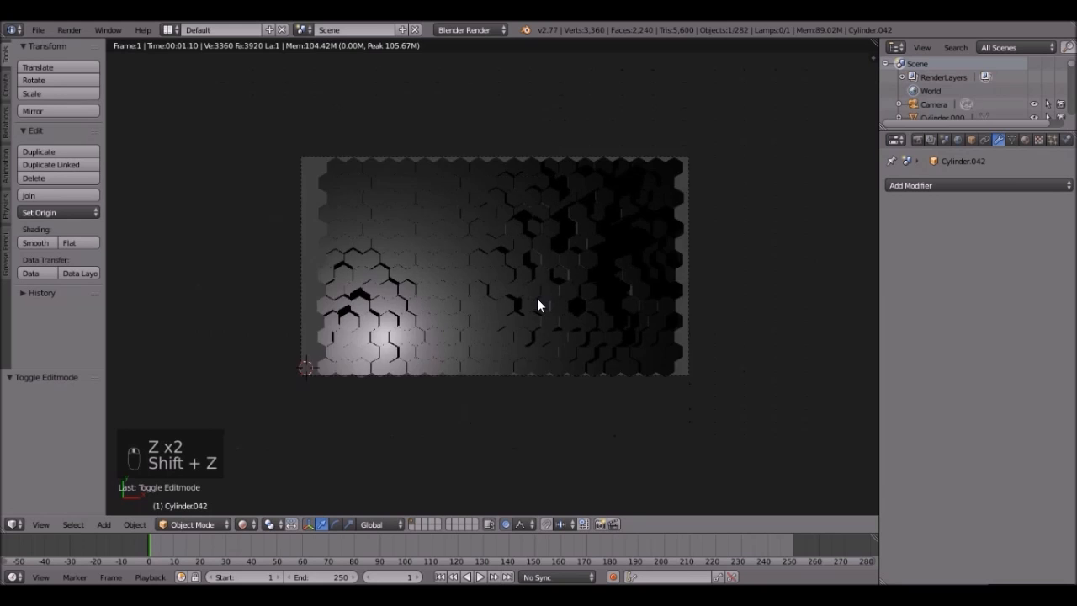
Step: Switch the render engine to Cycles Render and return the camera view to solid shading
scroll(388, 330, "up", 1)
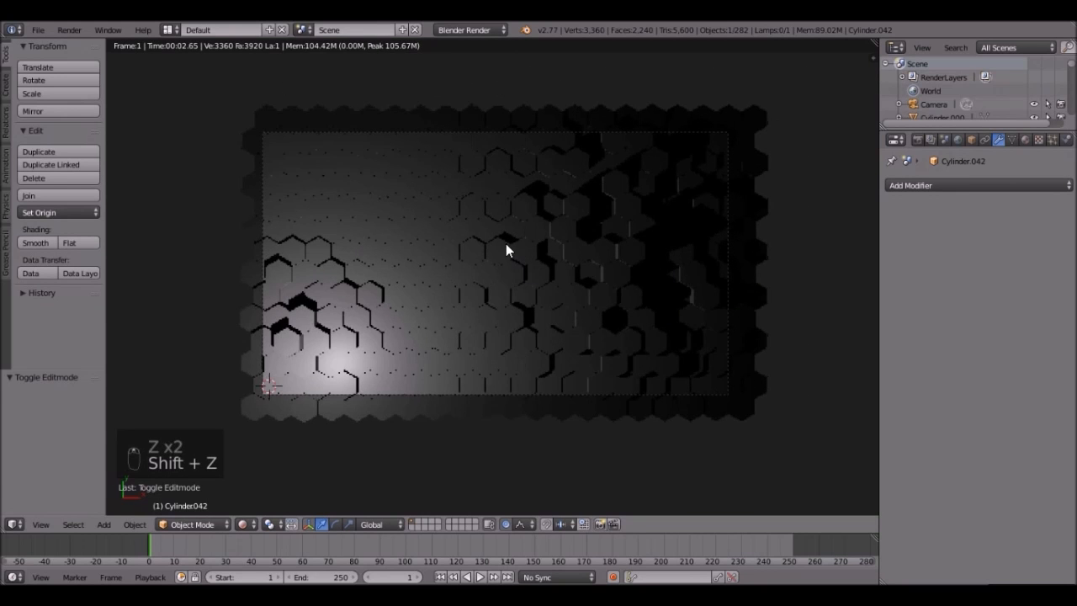
scroll(450, 234, "up", 1)
right_click(328, 391)
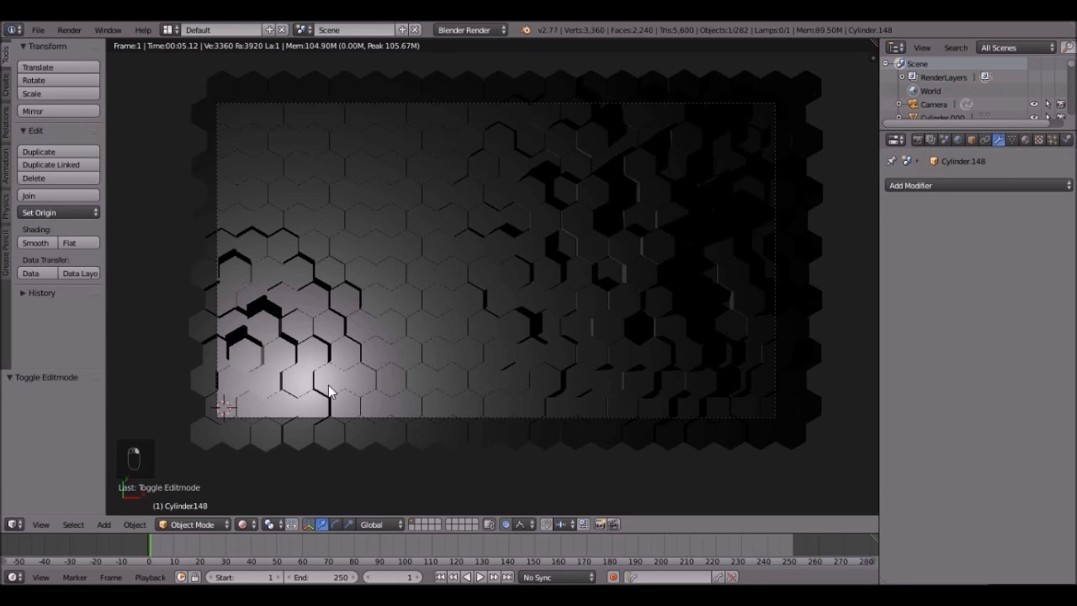
left_click(479, 30)
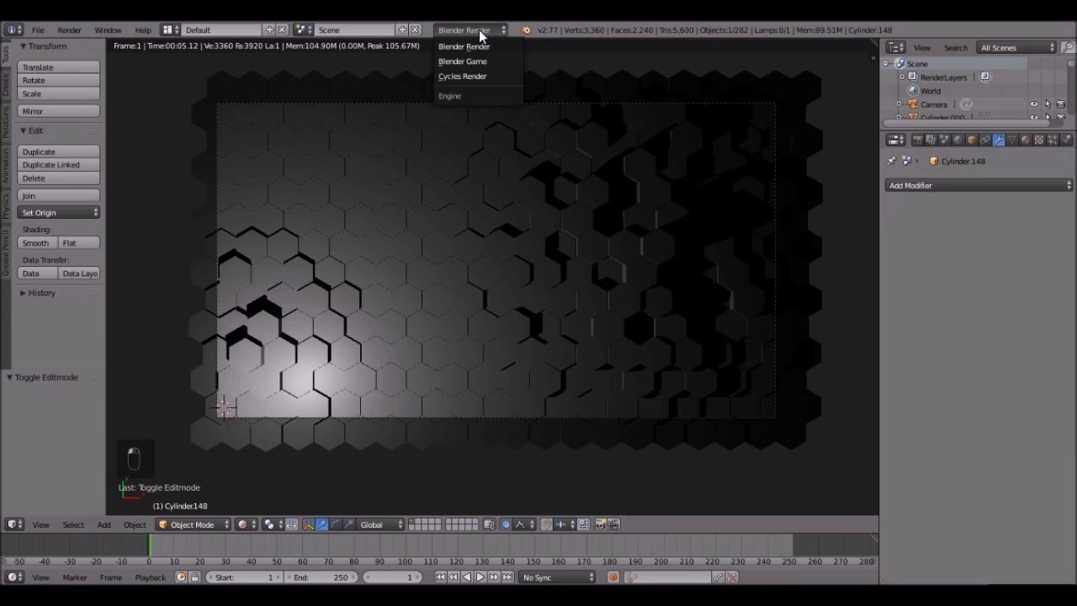
left_click(469, 75)
key("z")
key("z")
key("z")
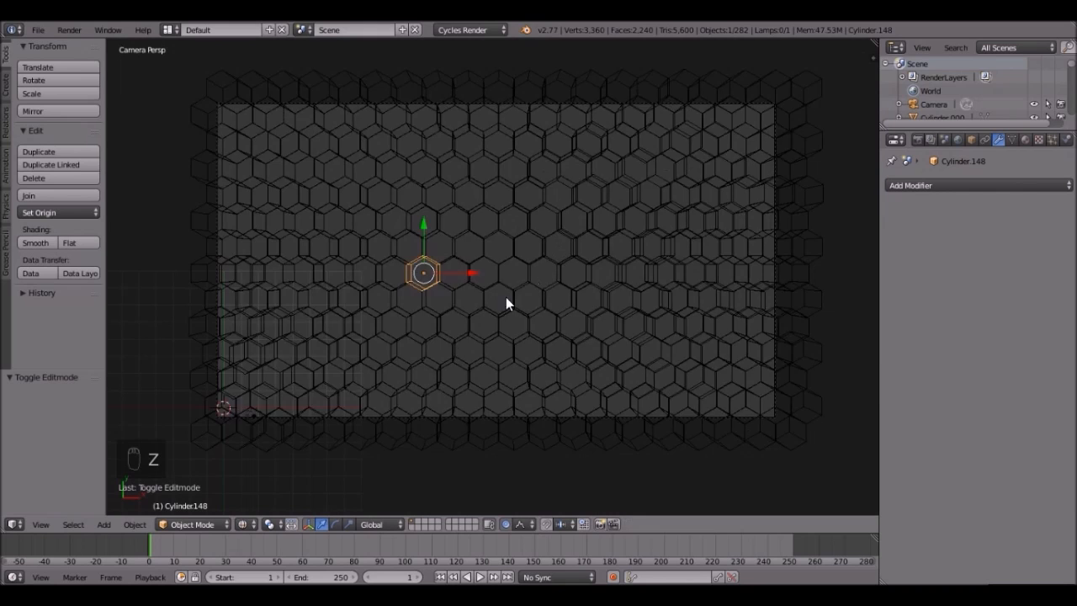
Step: Select the lamp near the 3D cursor's corner of the grid and turn off proportional editing
right_click(251, 416)
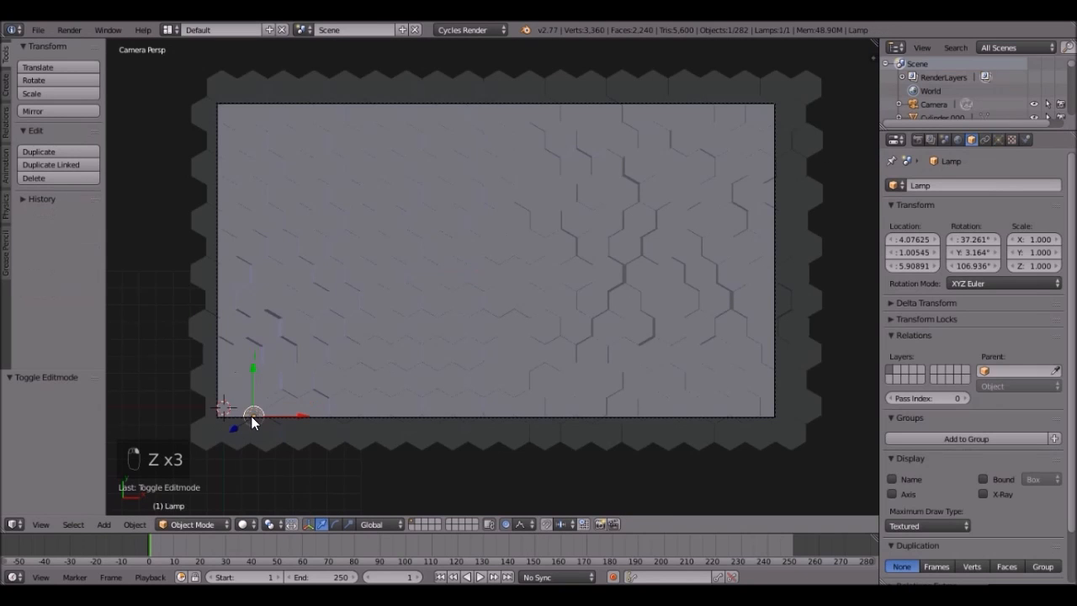
scroll(300, 379, "down", 2)
scroll(299, 379, "up", 1)
scroll(299, 379, "down", 2)
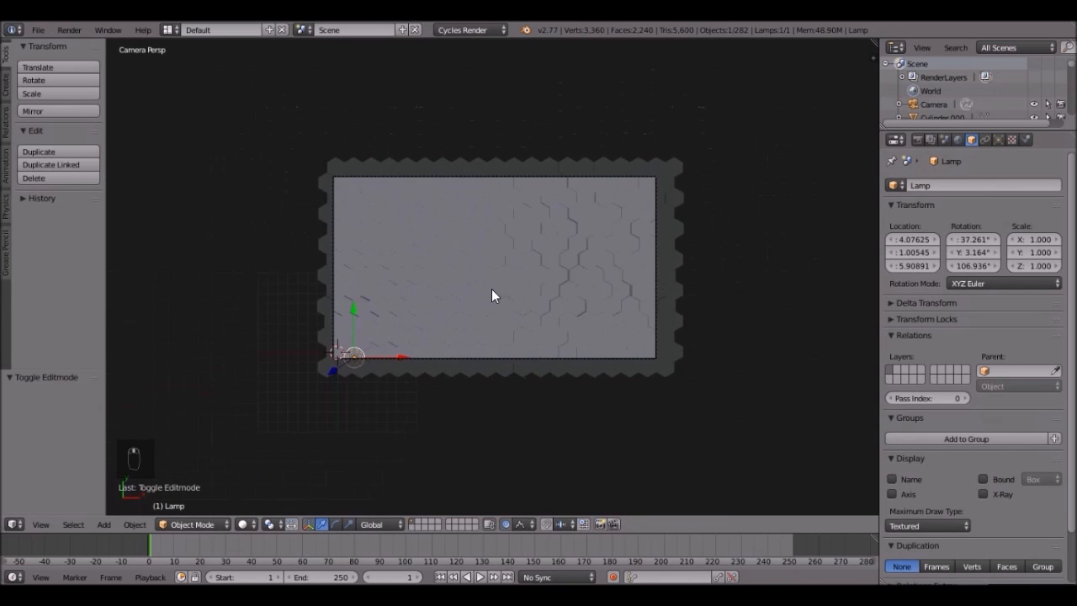
key("g")
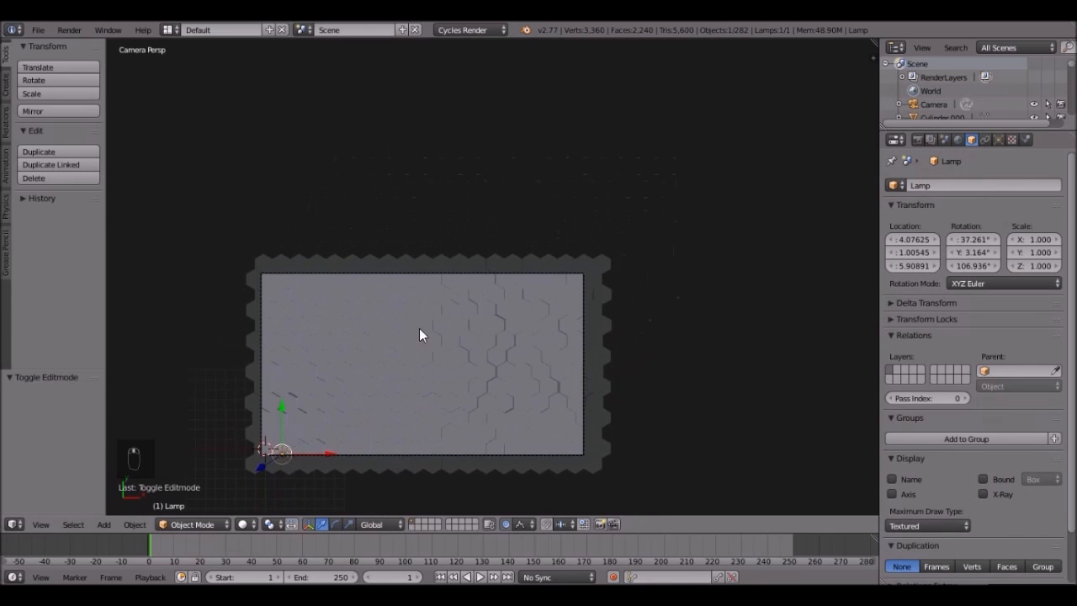
right_click(600, 190)
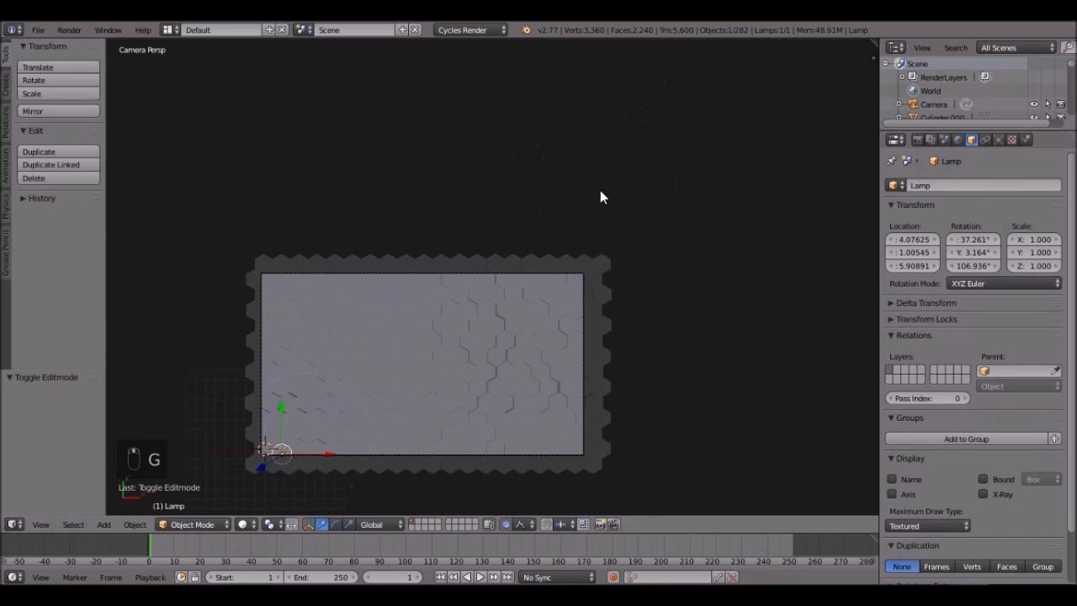
left_click(504, 522)
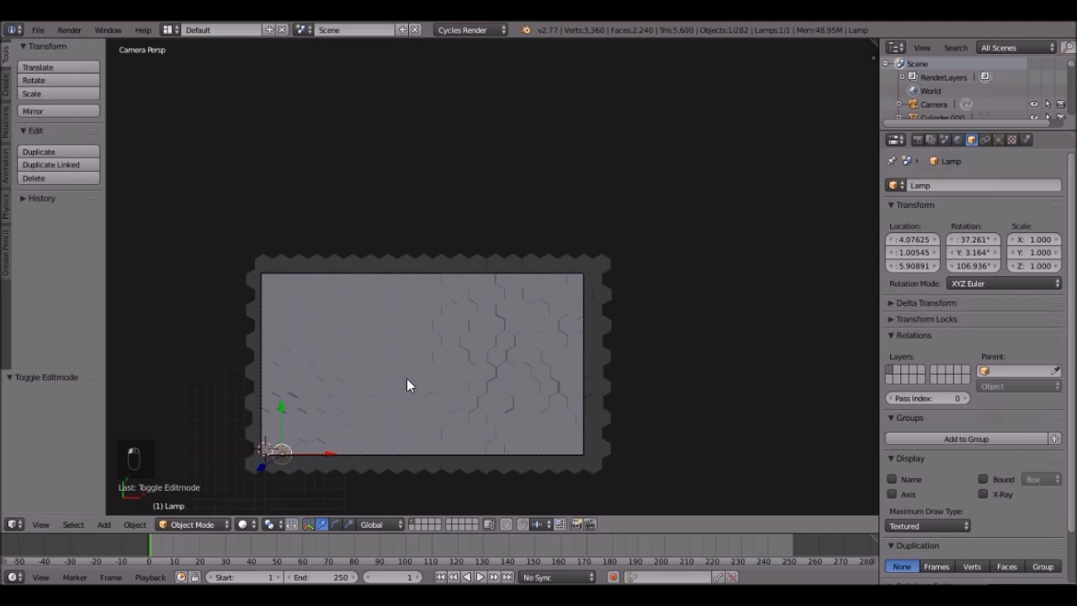
Step: Move the lamp beyond the grid by about 27.07 along X and 31.69 along Y, and change its type to Sun
scroll(407, 379, "down", 3)
key("g")
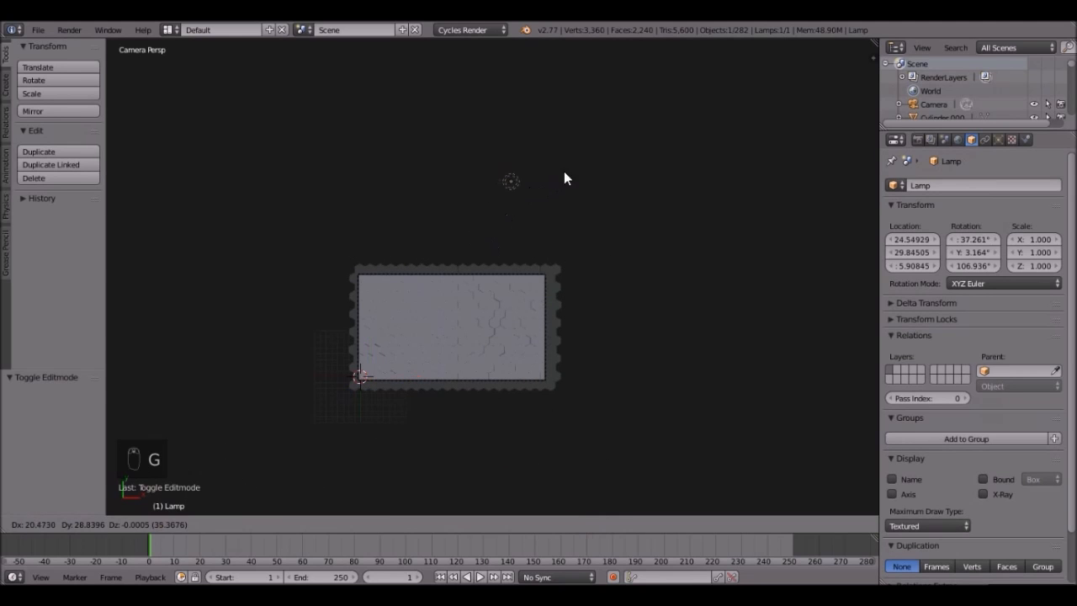
left_click(573, 168)
left_click(997, 140)
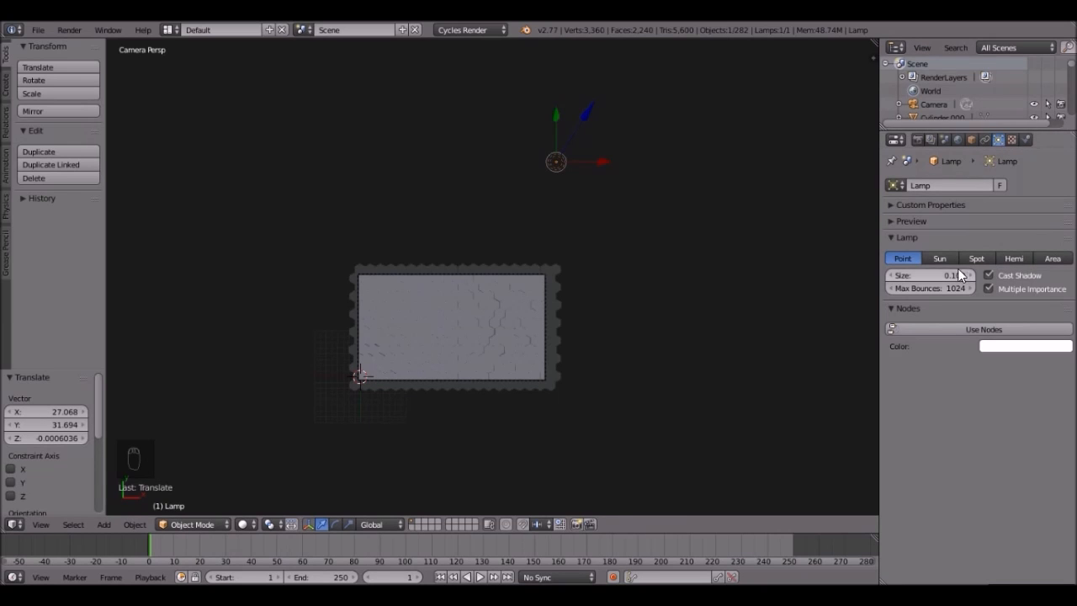
left_click(938, 258)
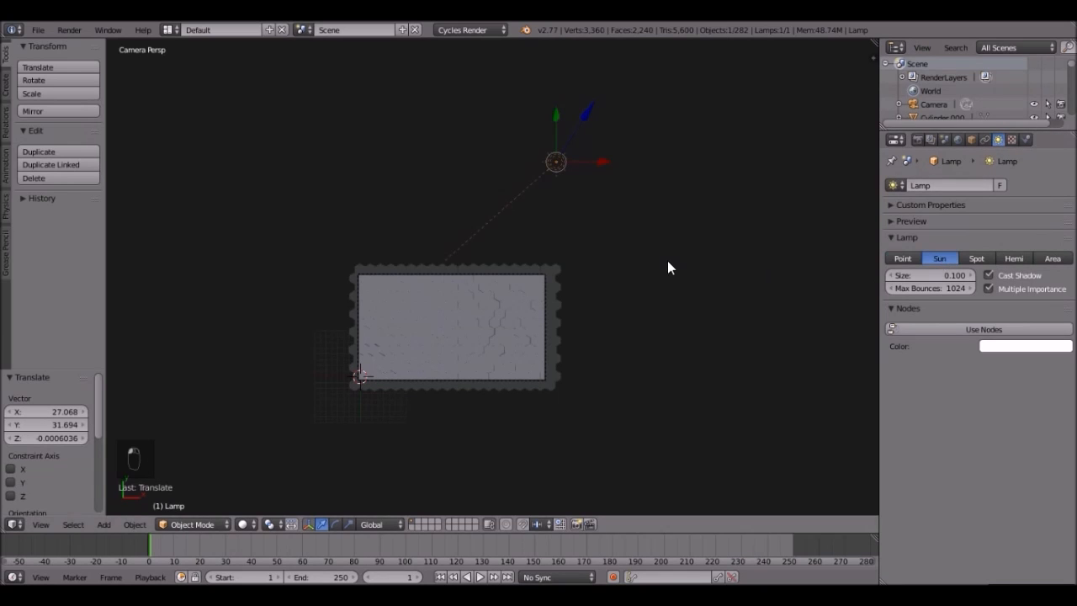
Step: Aim the sun lamp at the hexagons by rotating it about -47.9° in top view and about 41.4° in right view
key("KP_7")
scroll(665, 257, "down", 3)
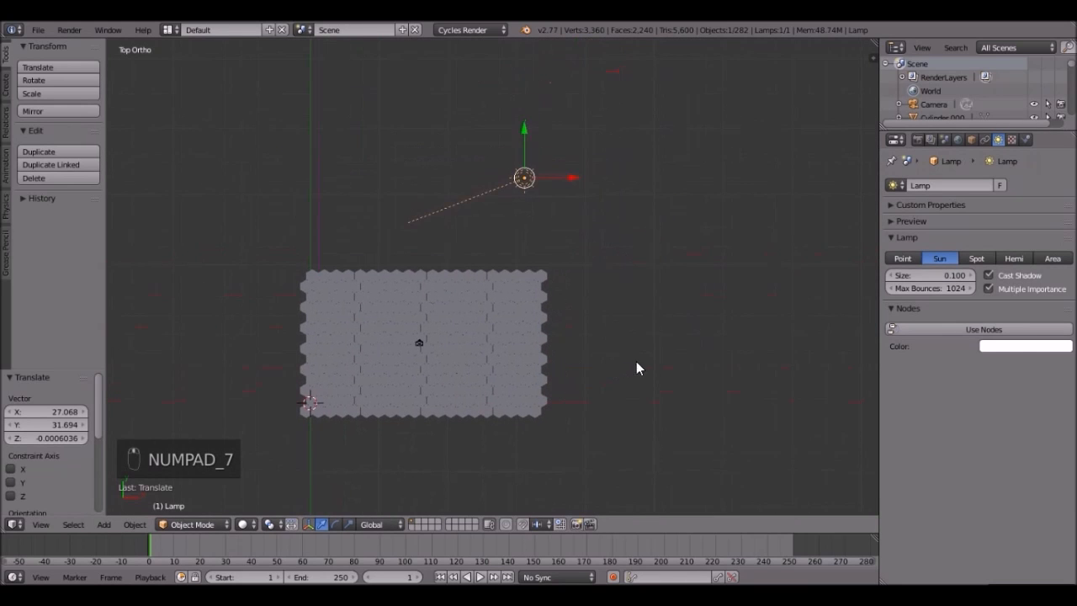
key("r")
left_click(734, 208)
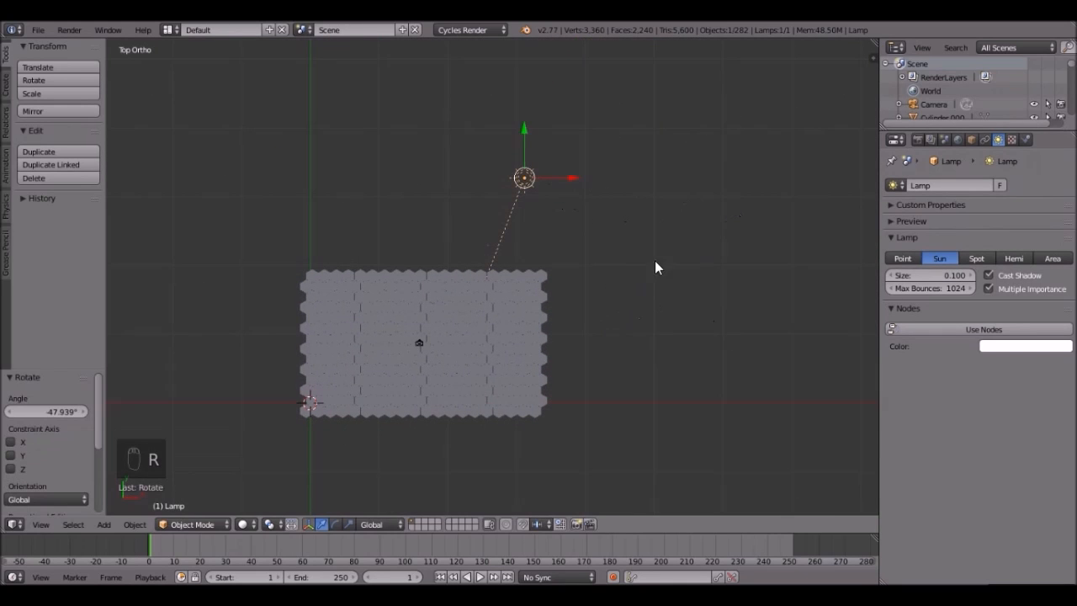
scroll(582, 276, "up", 1)
key("KP_3")
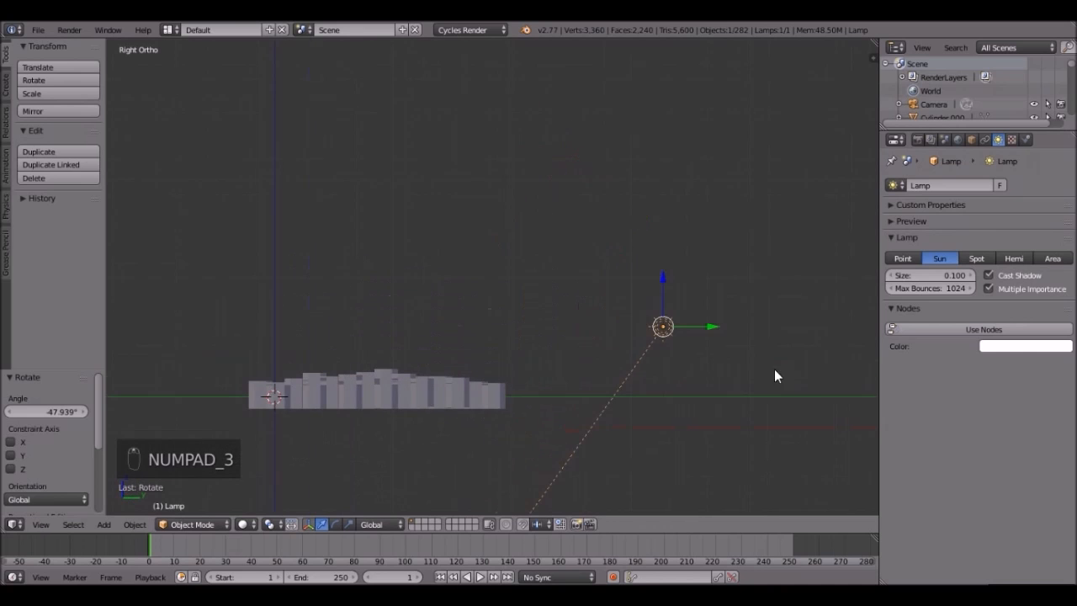
key("r")
left_click(792, 449)
middle_click_drag(413, 353, 497, 389)
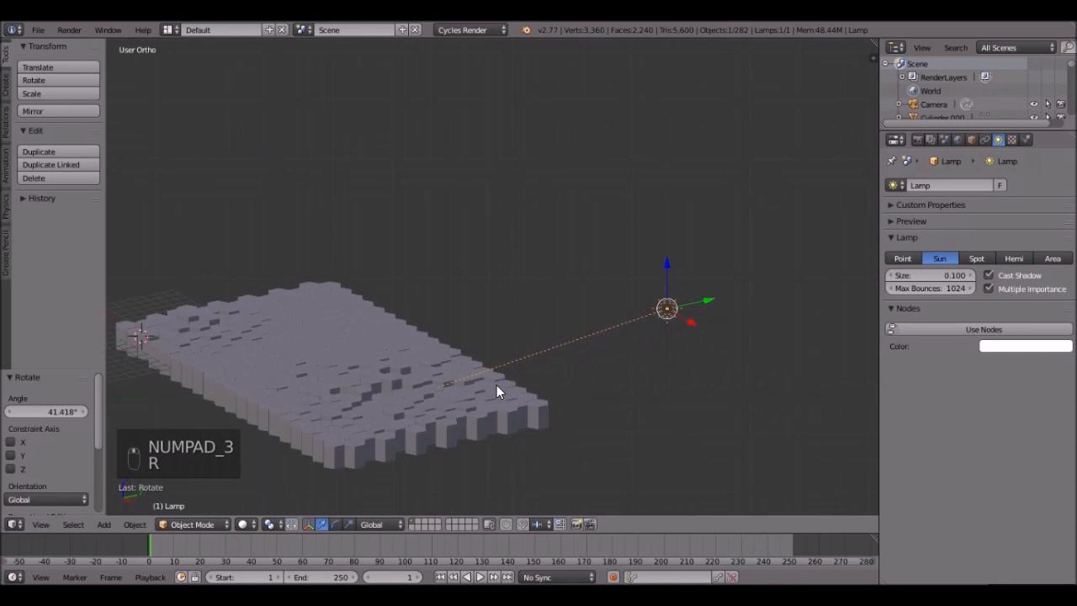
Step: Brighten the world surface color to near white, checking it in rendered shading through the camera before returning to solid shading
key("KP_0")
key("shift+z")
scroll(552, 356, "up", 4)
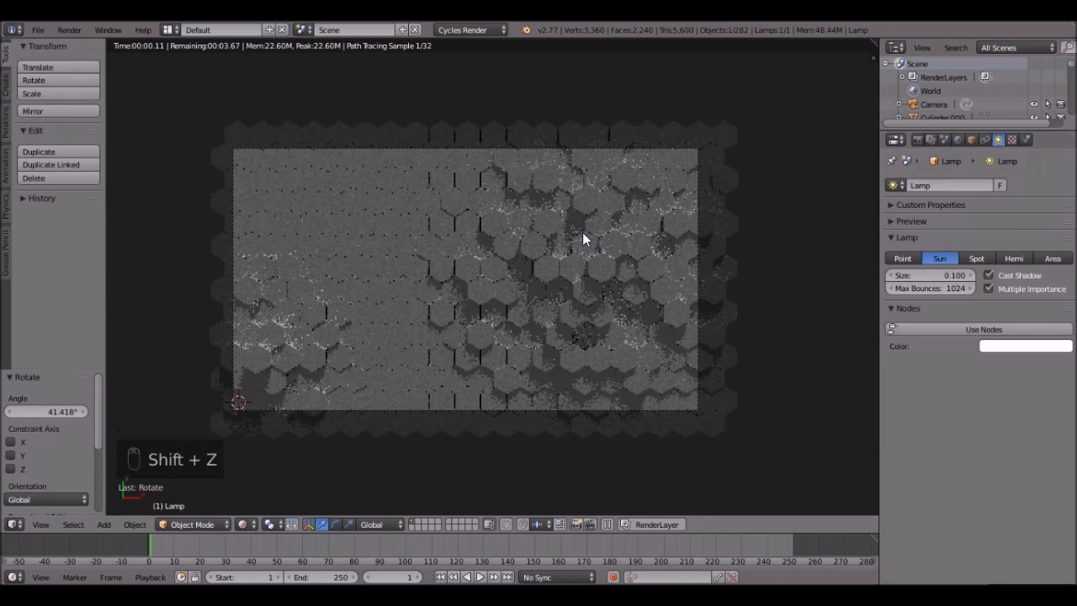
left_click(956, 141)
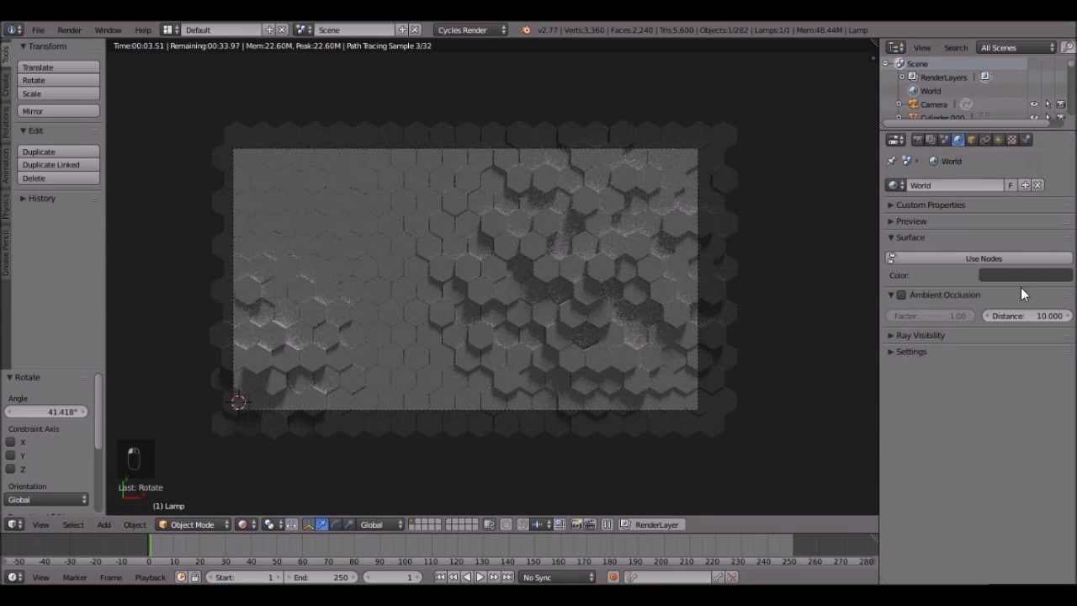
left_click(1029, 273)
left_click_drag(1056, 131, 1058, 101)
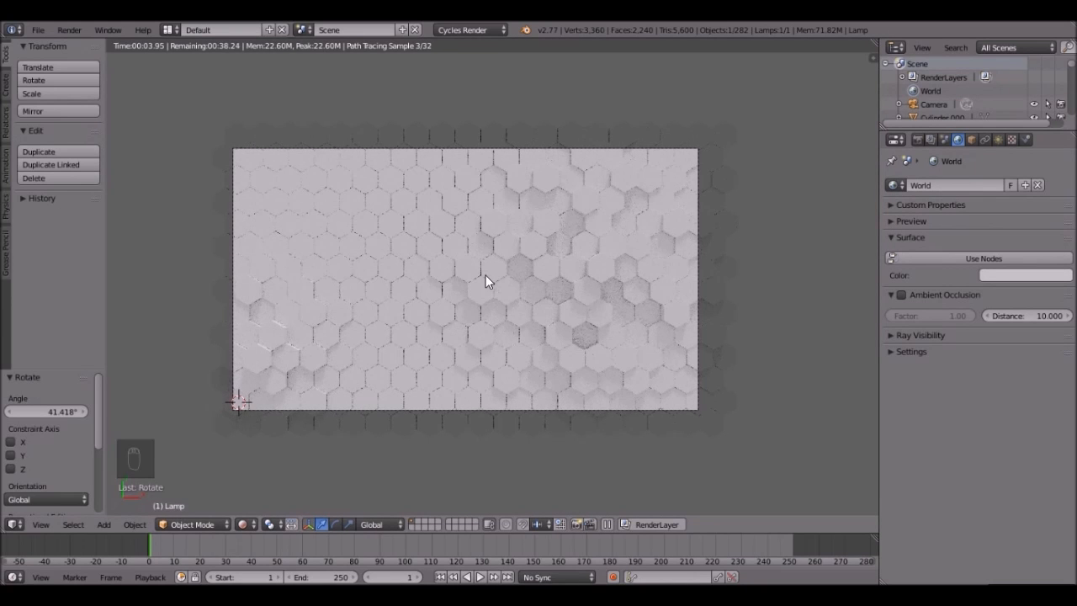
key("z")
key("z")
key("z")
Step: Add a new material to a hexagon near the middle of the grid and set its surface to Mix Shader
scroll(612, 184, "down", 3)
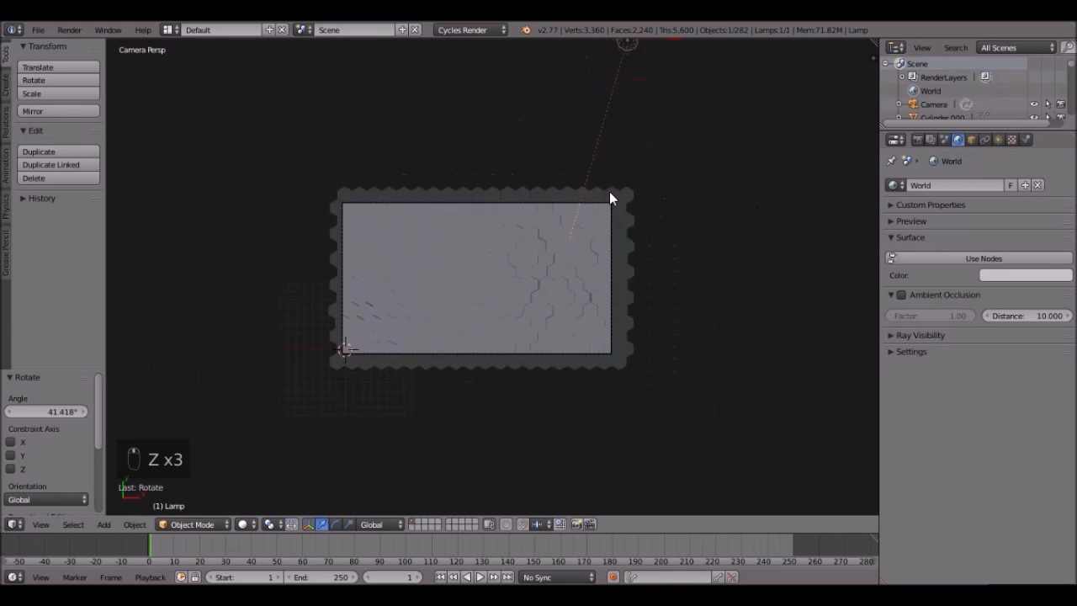
scroll(609, 197, "up", 4)
right_click(568, 290)
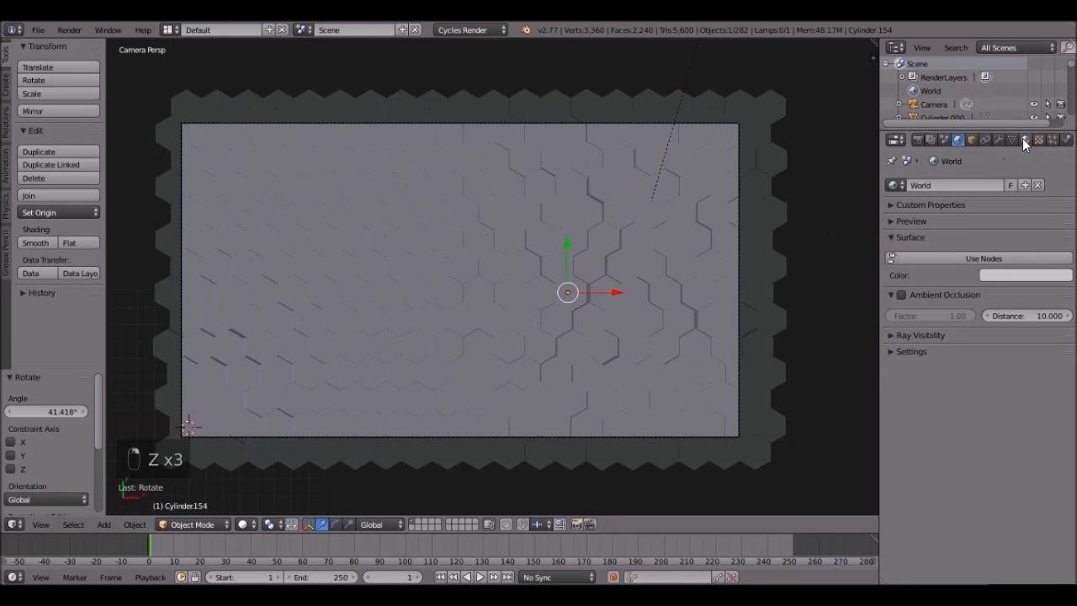
left_click(1024, 140)
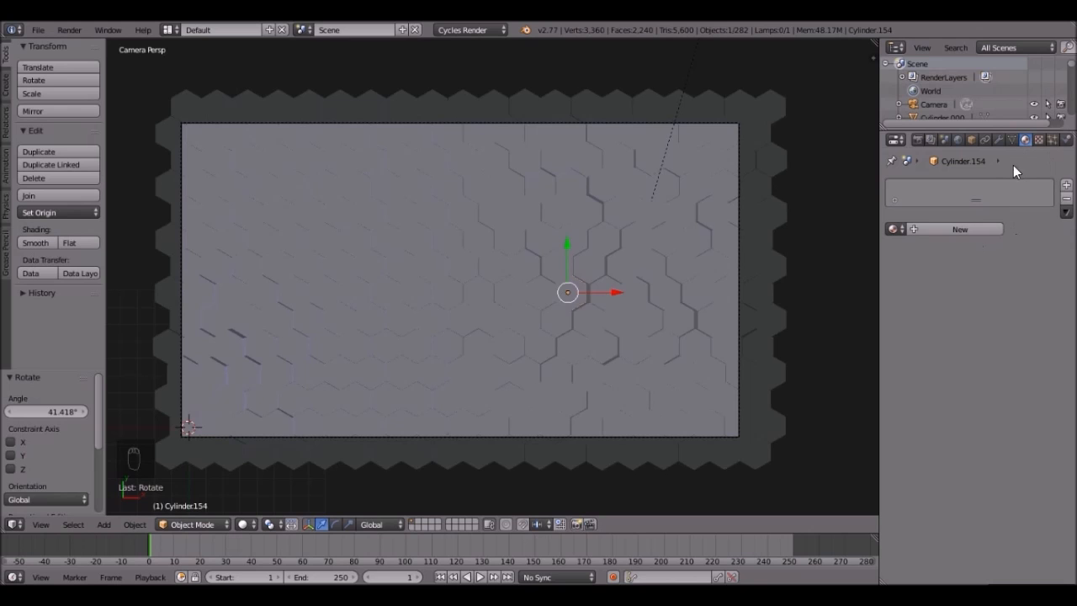
left_click(951, 229)
left_click(1015, 301)
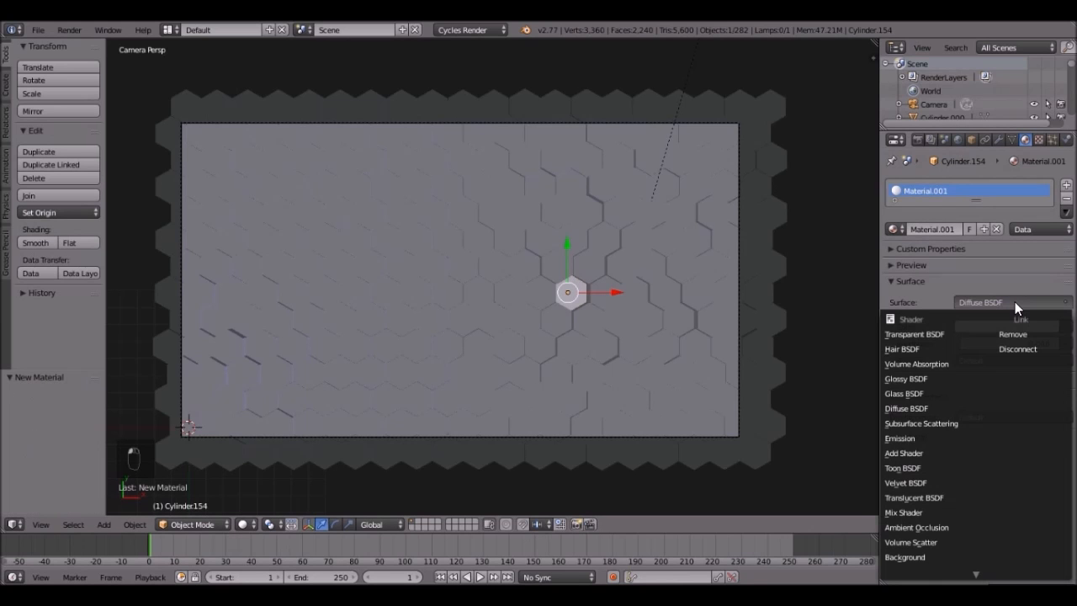
left_click(904, 511)
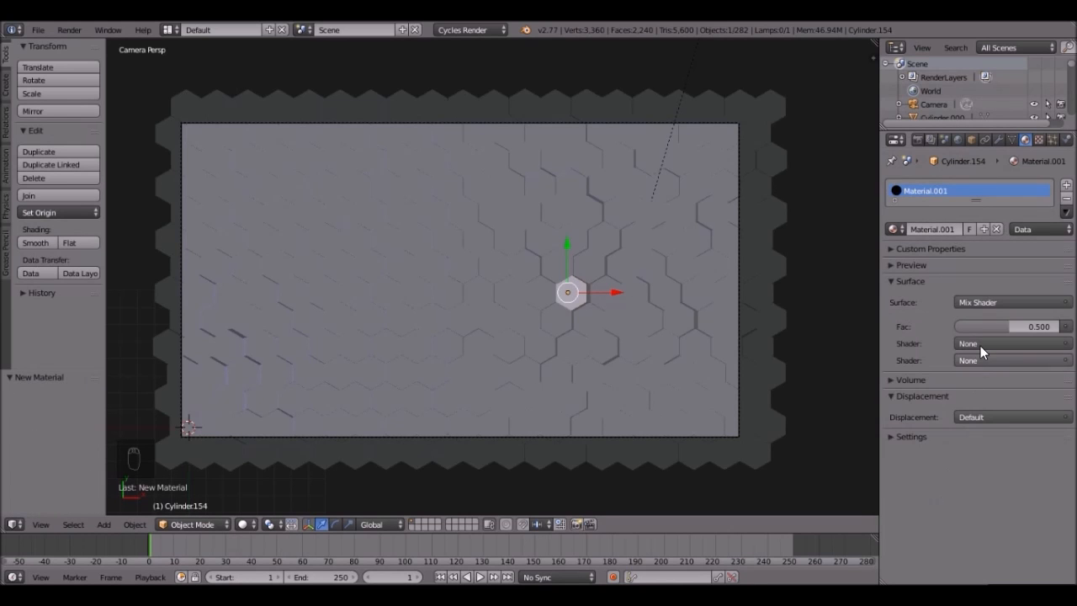
Step: Mix a Diffuse BSDF with a Glossy BSDF in the material, using a factor of 0.100
left_click(980, 343)
left_click(978, 135)
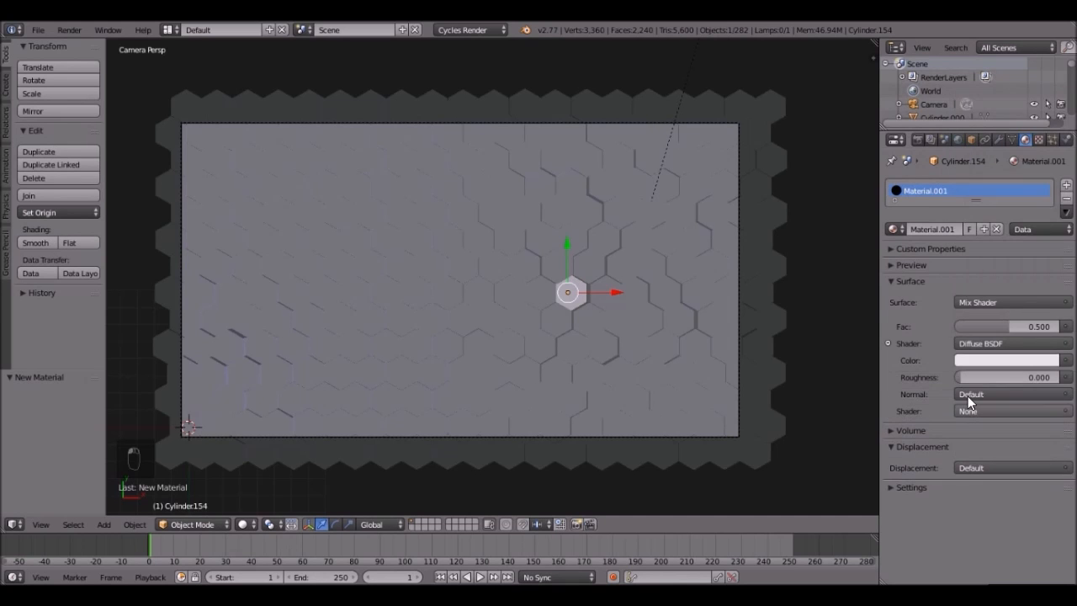
left_click(968, 410)
left_click(981, 174)
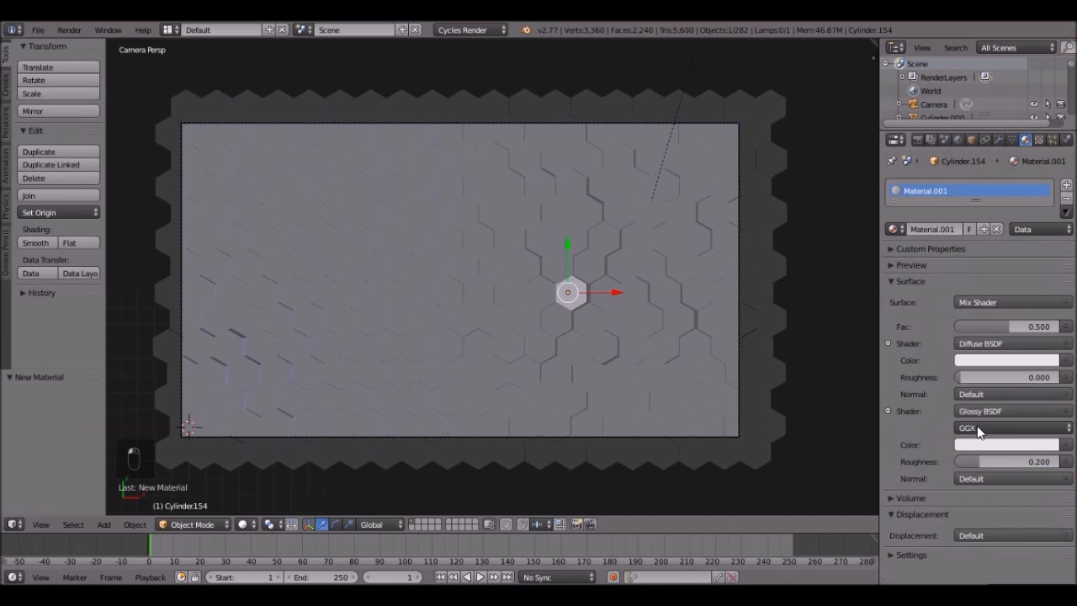
left_click_drag(1035, 328, 995, 328)
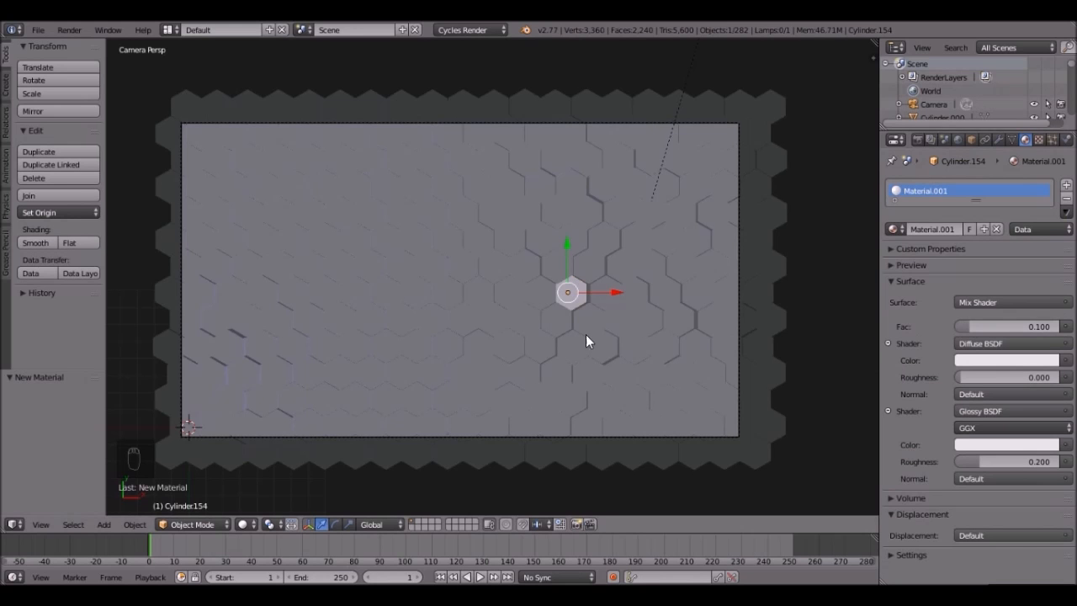
Step: Preview the hexagon's new material through the camera in rendered shading, returning to solid shading
scroll(580, 311, "up", 3)
scroll(555, 299, "down", 4)
key("shift+z")
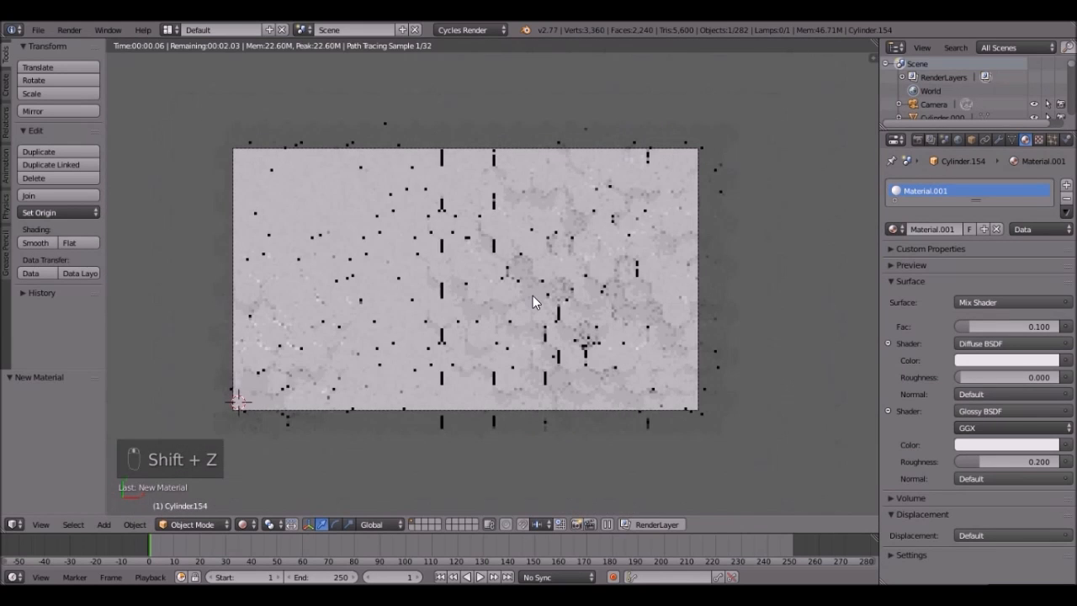
key("z")
key("z")
key("z")
Step: Box-select the whole hexagon grid from an angled view and remove the sun lamp from the selection
scroll(355, 194, "down", 2)
key("b")
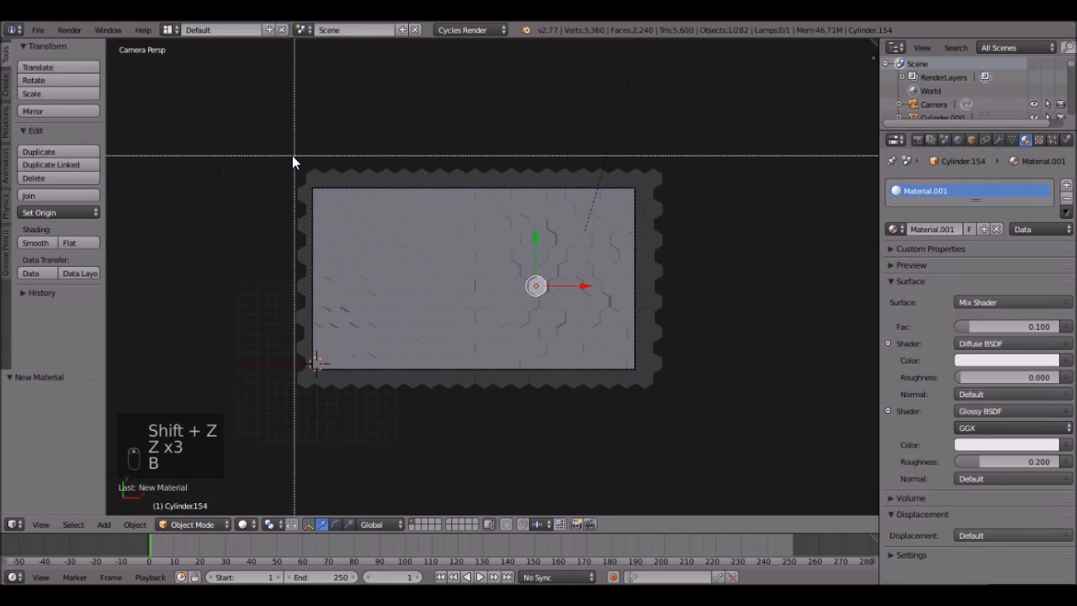
middle_click_drag(326, 192, 439, 245)
scroll(439, 245, "down", 2)
key("b")
left_click_drag(356, 264, 652, 395)
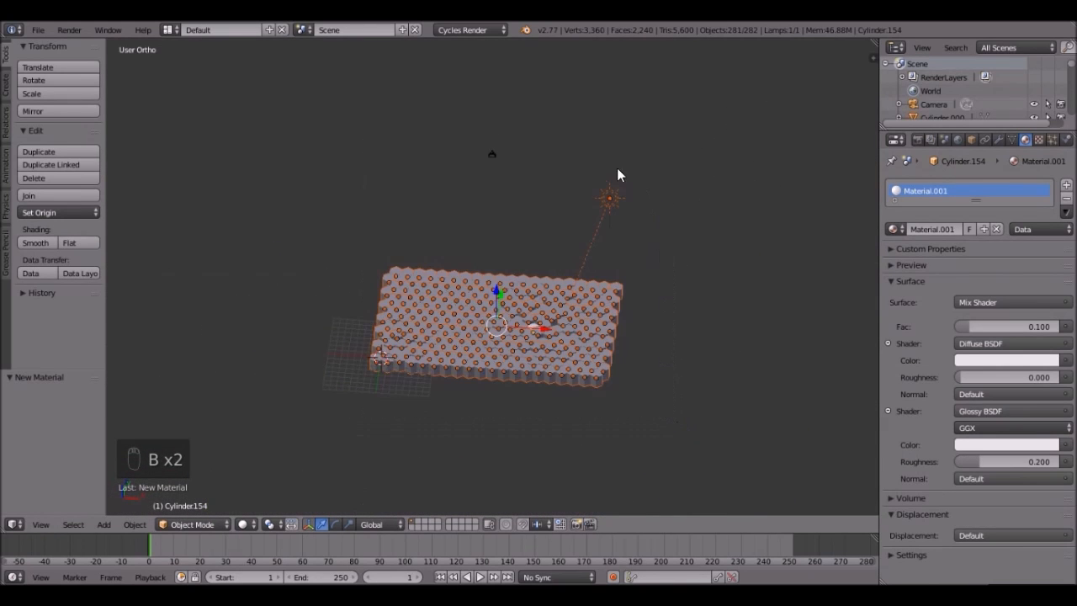
scroll(645, 226, "up", 3)
key("b")
middle_click_drag(644, 102, 720, 166)
key("b")
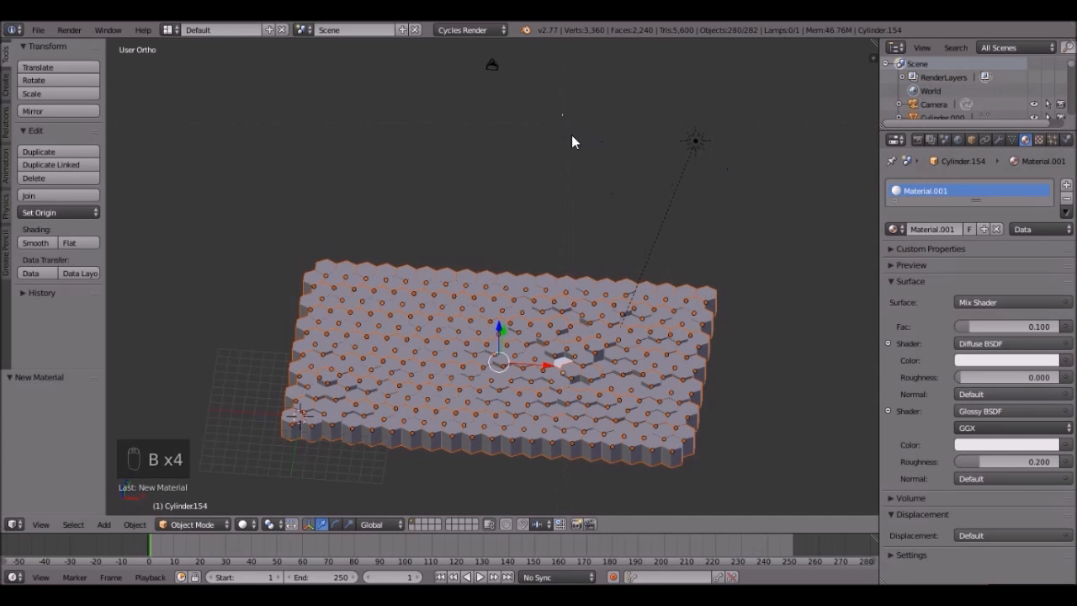
Step: Deselect and reselect the hexagon carrying the new material as the active object, using wireframe and solid shading to identify it
scroll(655, 338, "up", 3)
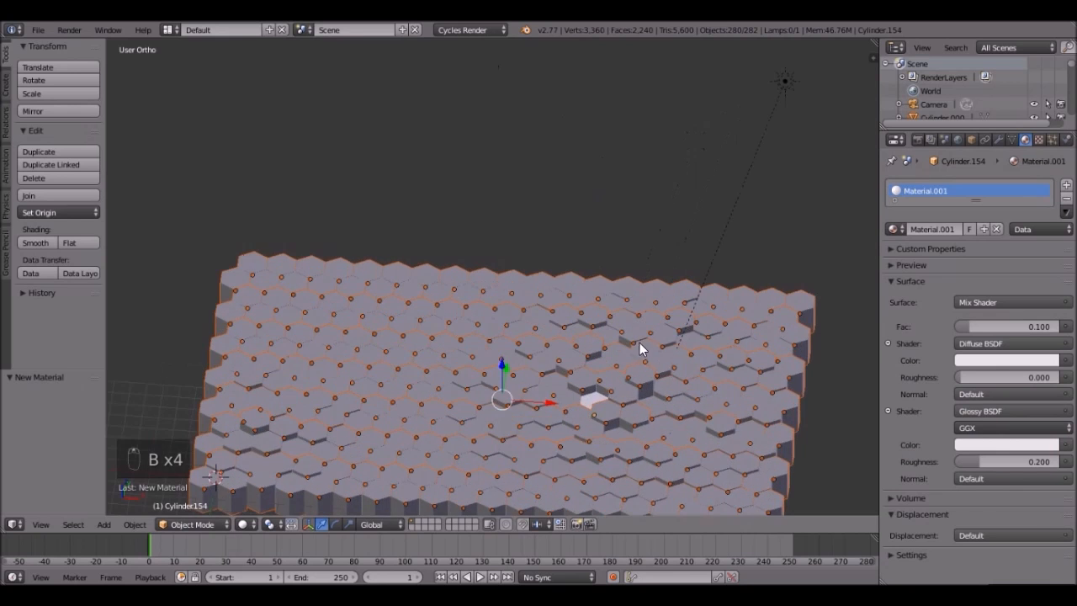
key("z")
key("z")
middle_click_drag(594, 396, 606, 434)
scroll(640, 405, "up", 2)
key("z")
key("z")
right_click(640, 379, "shift")
key("z")
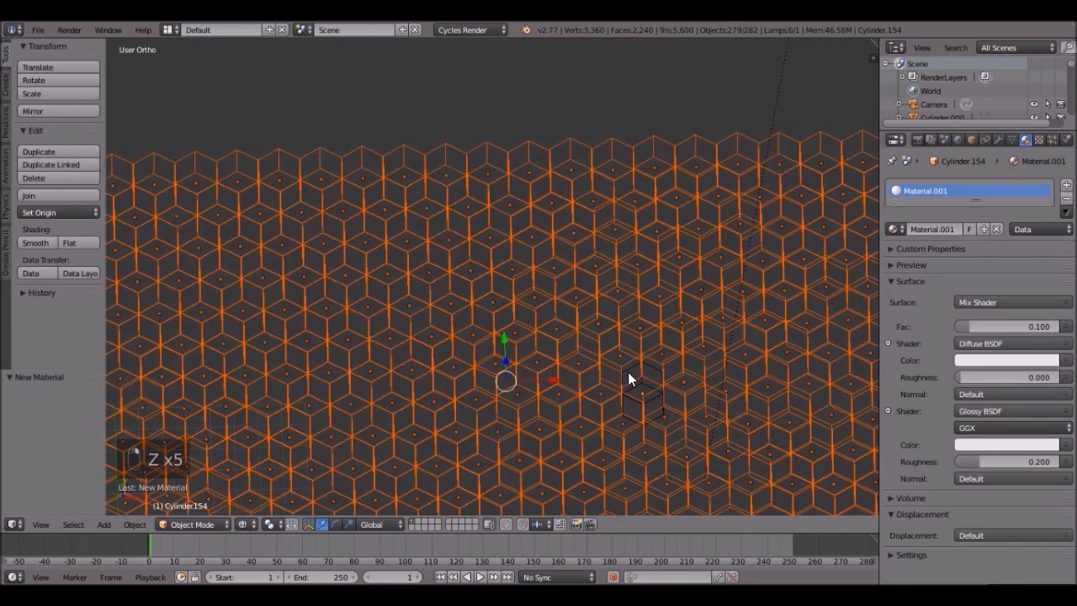
key("z")
right_click(638, 375, "shift")
key("z")
scroll(593, 350, "down", 2)
key("z")
key("z")
key("z")
key("z")
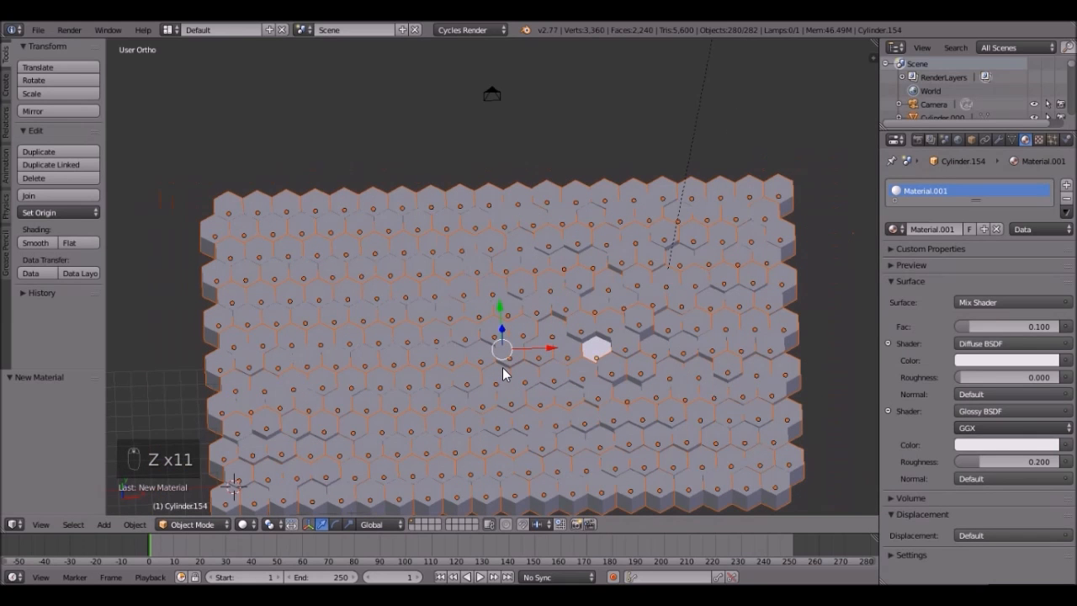
Step: Link the active hexagon's material to all the other selected hexagons
key("ctrl+l")
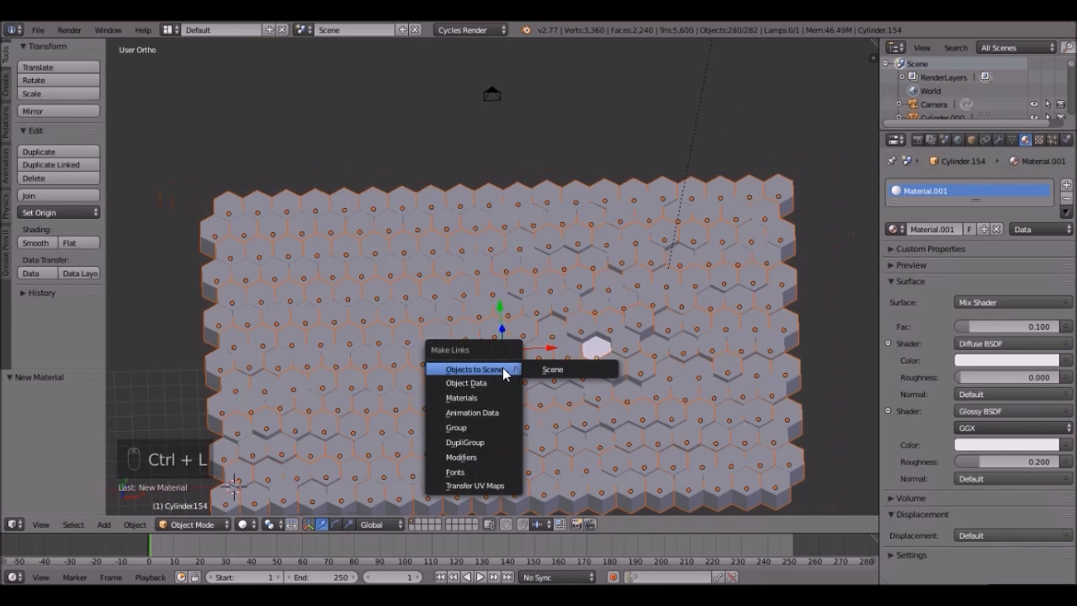
left_click(468, 398)
middle_click_drag(497, 377, 457, 354)
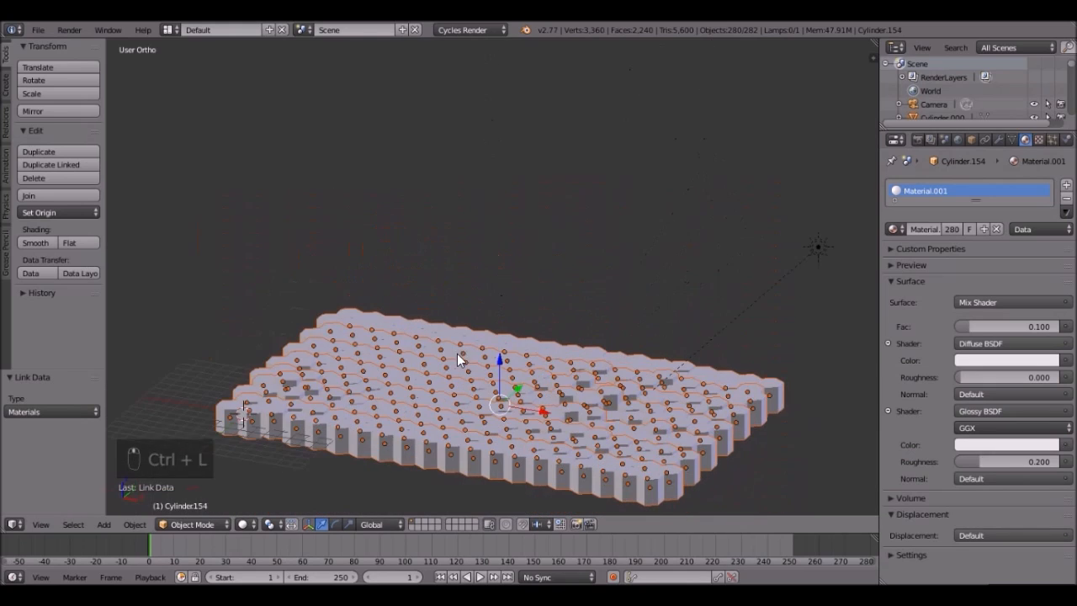
middle_click_drag(515, 438, 586, 493)
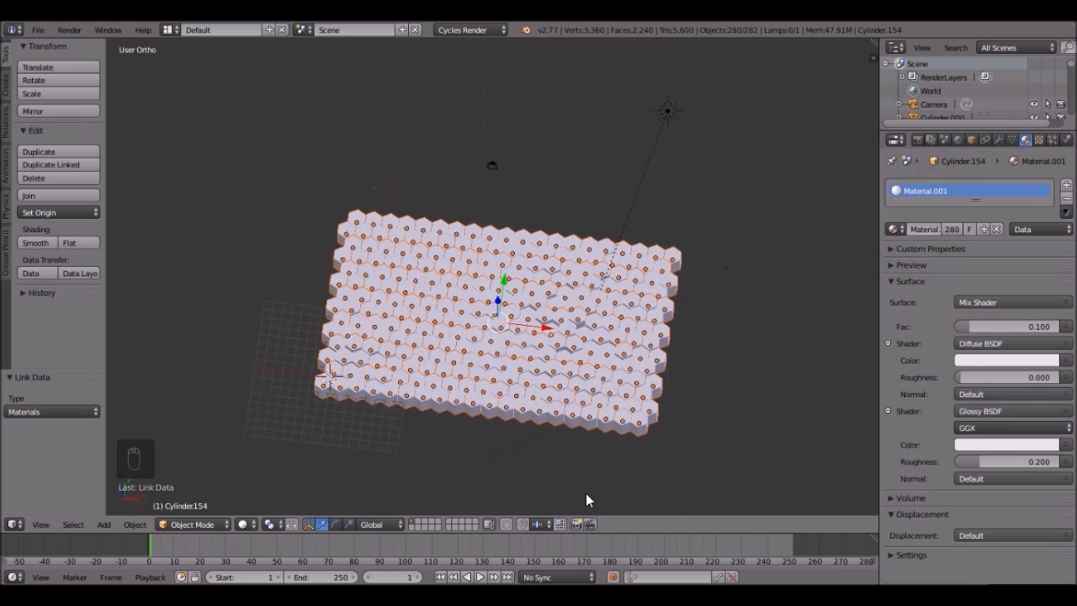
Step: Preview the whole hexagon grid through the camera in rendered shading
key("KP_0")
scroll(537, 328, "up", 5)
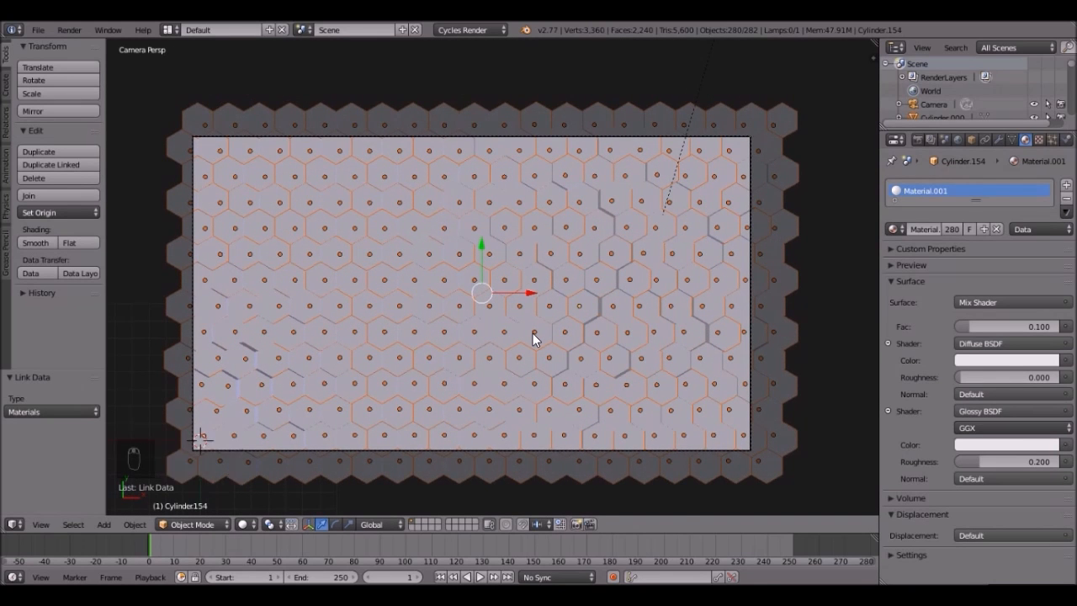
key("shift+z")
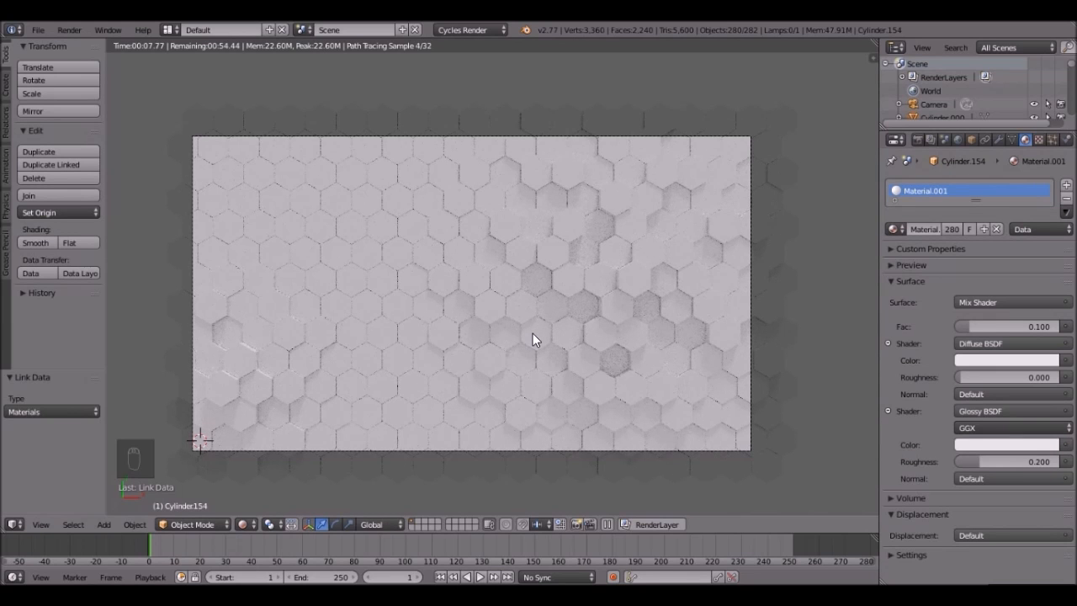
Step: Try the Blender Render engine for the camera preview, switching back to Cycles Render
left_click(464, 30)
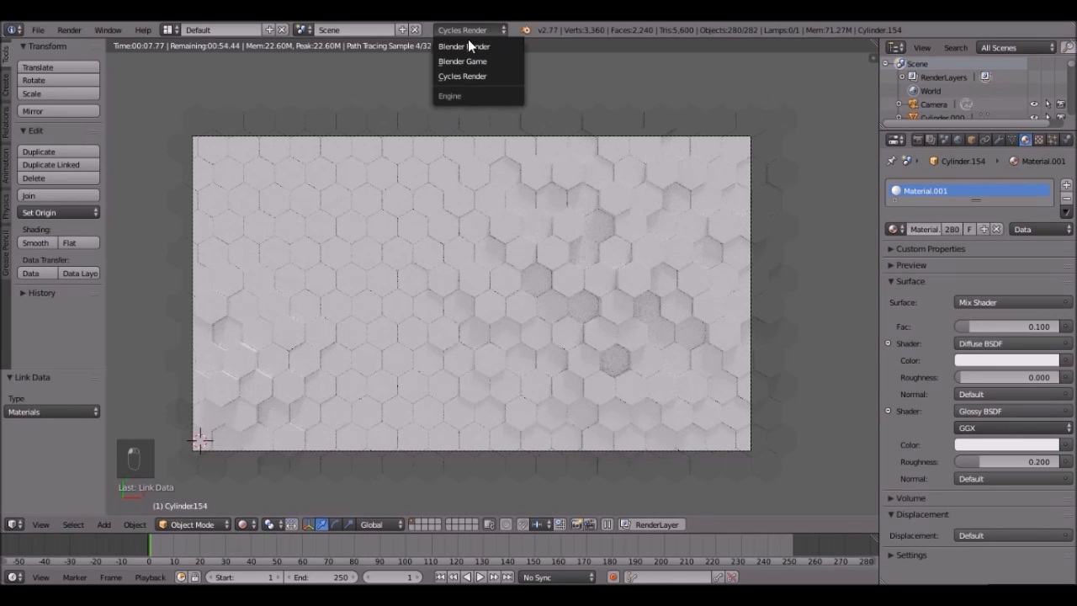
left_click(468, 44)
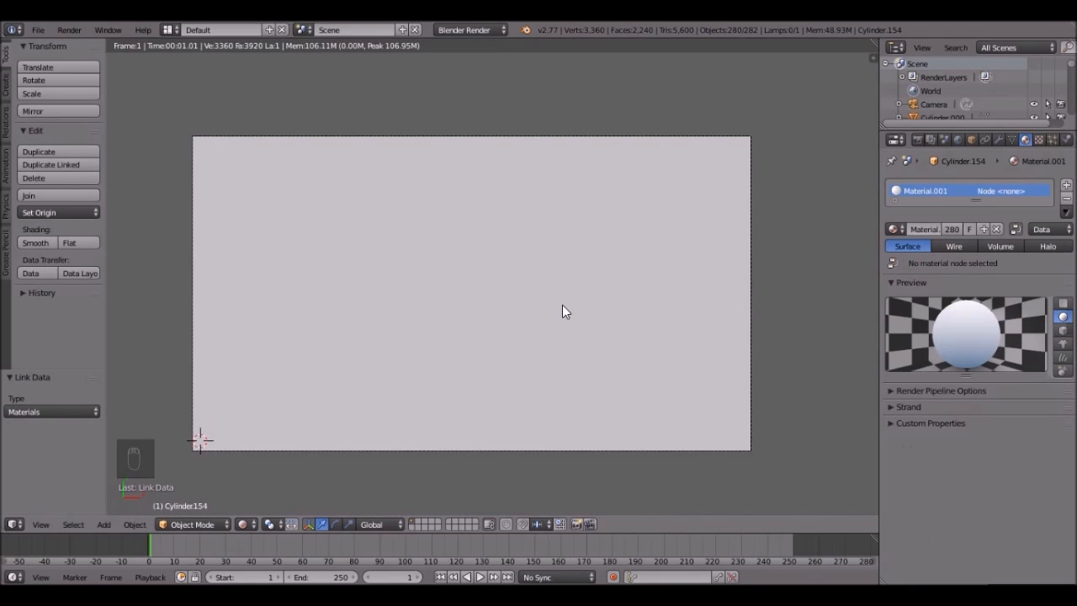
left_click(471, 30)
left_click(469, 77)
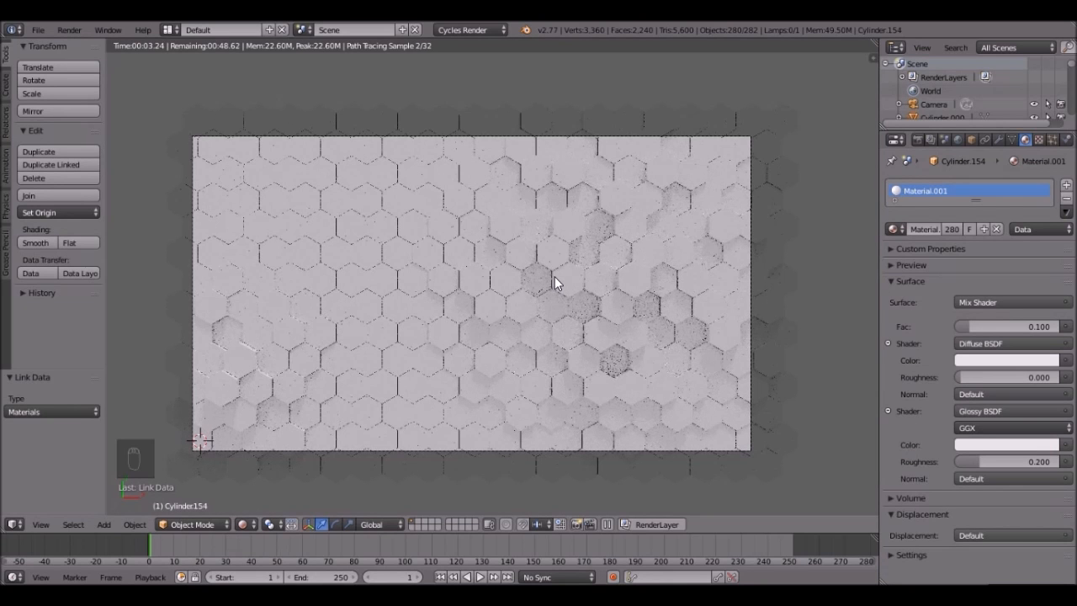
Step: Return the viewport to solid shading and set the render samples to 50 in the sampling settings
key("z")
key("z")
key("z")
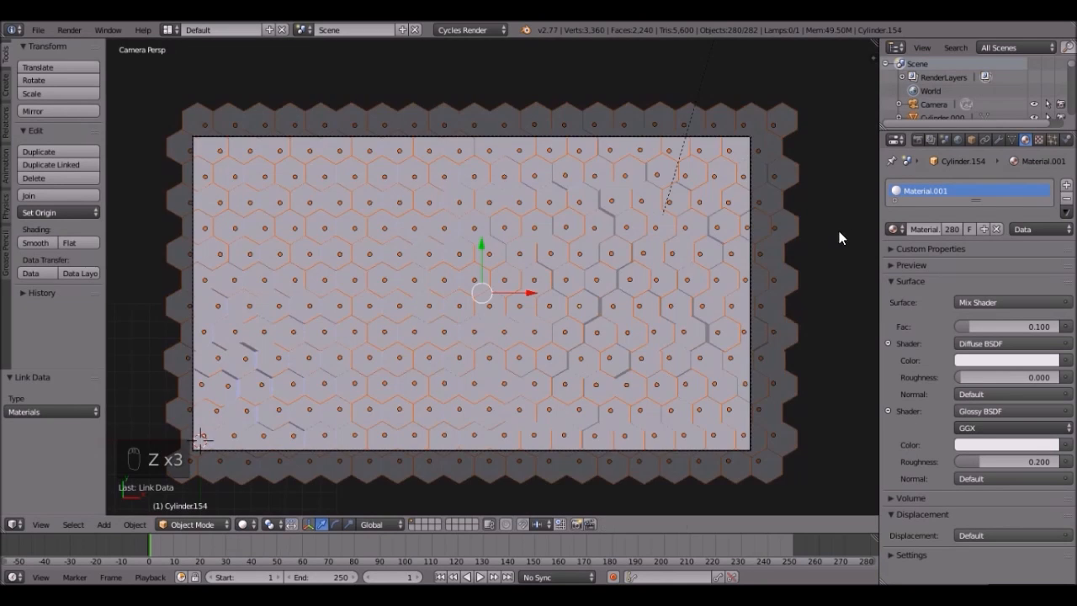
left_click(917, 140)
scroll(937, 325, "down", 3)
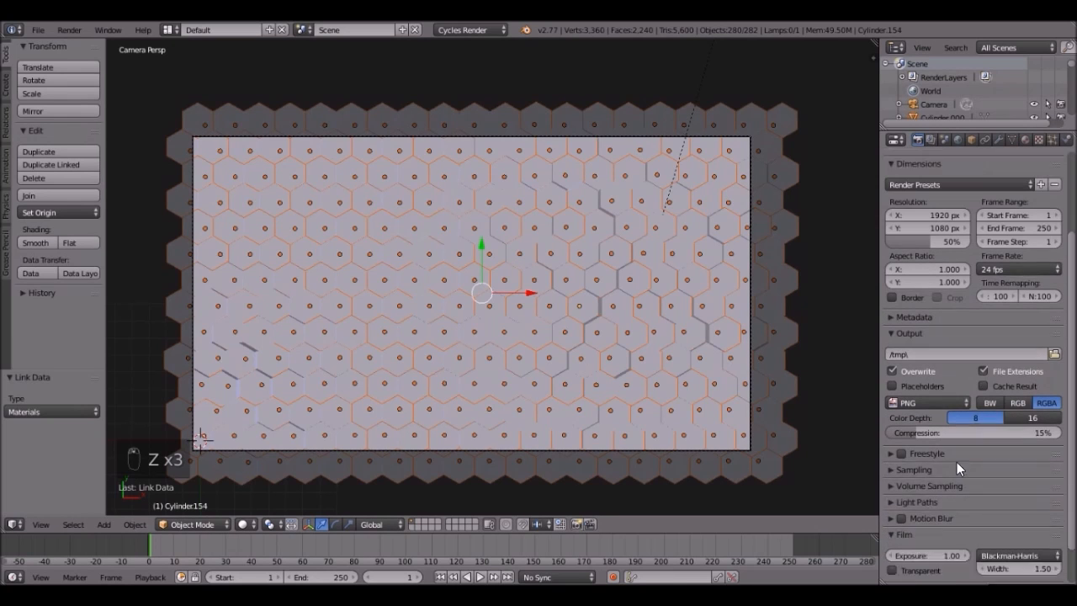
scroll(956, 462, "down", 1)
left_click(915, 442)
left_click(1010, 510)
type("50")
key("Return")
Step: Render a still image of the hexagon background and look it over
scroll(978, 342, "up", 4)
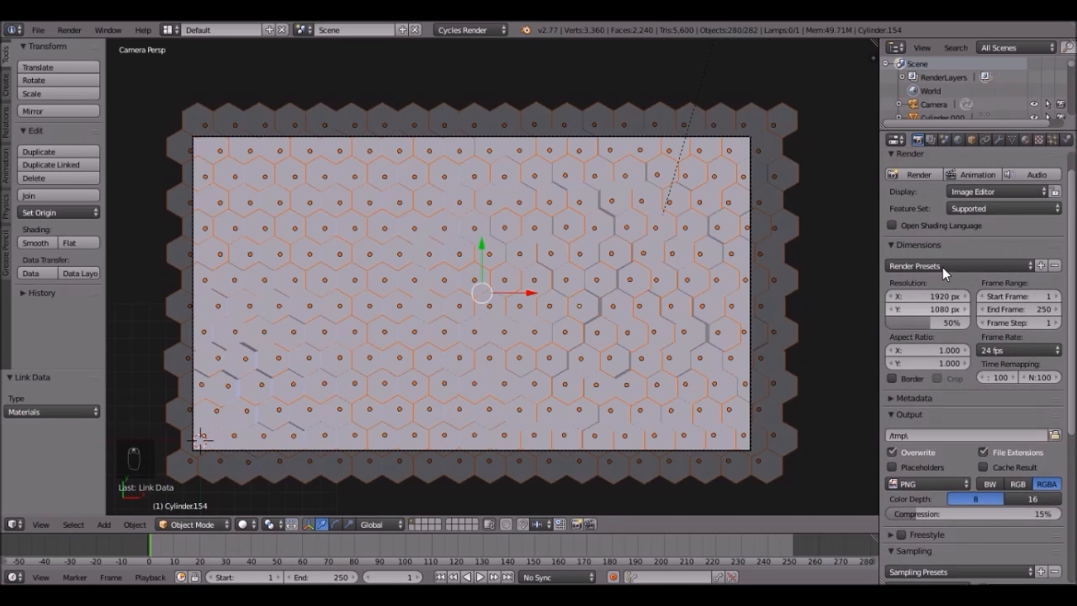
scroll(934, 236, "up", 1)
left_click(924, 200)
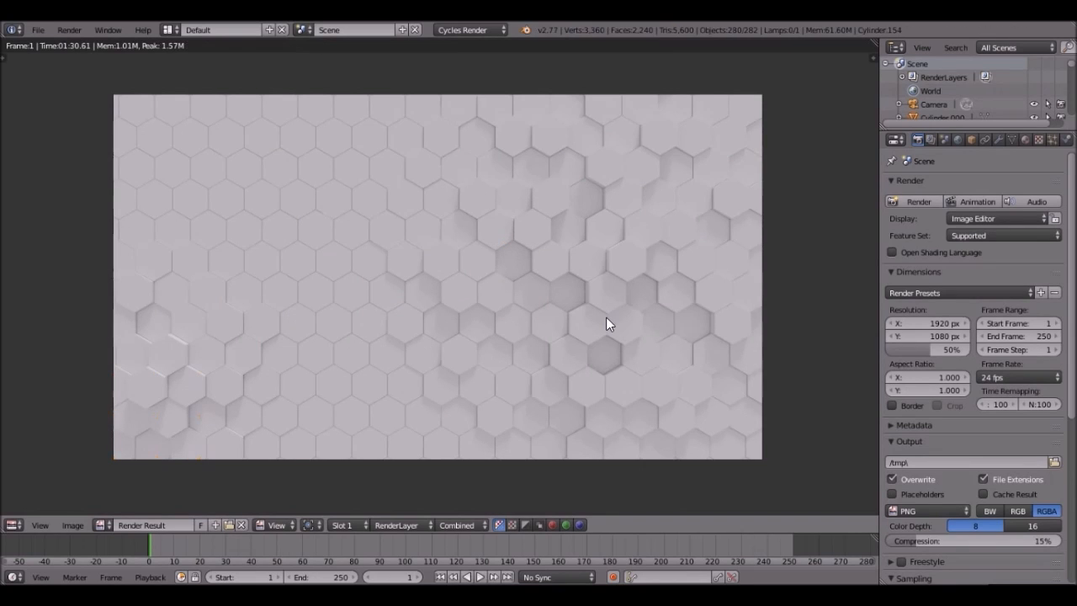
scroll(538, 323, "down", 1)
scroll(497, 307, "up", 1)
Step: Back in the 3D view, raise a hexagon near the frame's upper-left corner along Z using proportional editing with random falloff
left_click(13, 525)
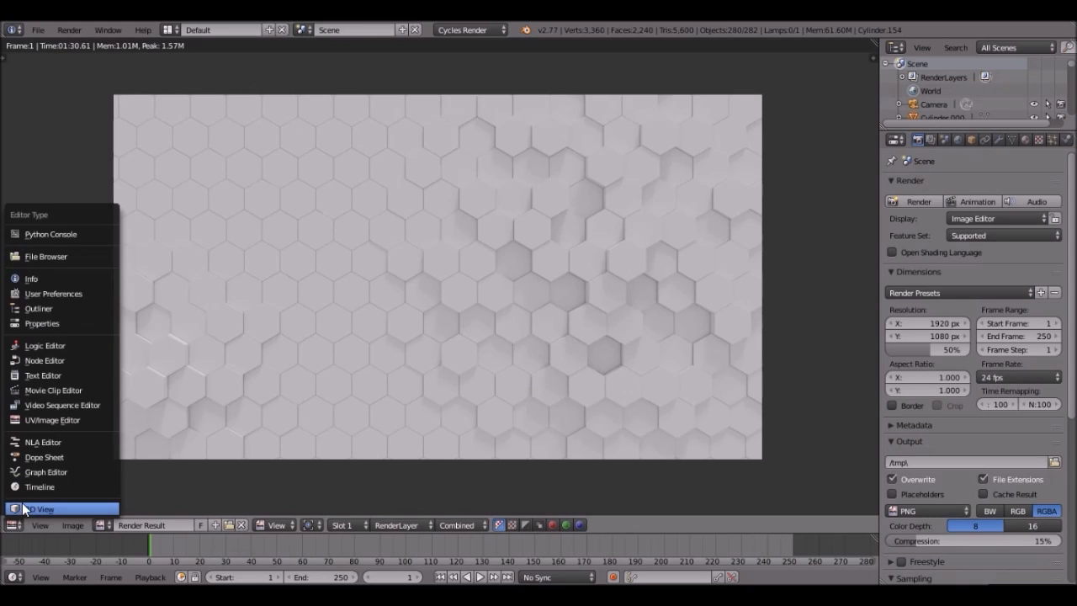
left_click(34, 508)
key("a")
scroll(274, 157, "down", 1)
right_click(273, 154)
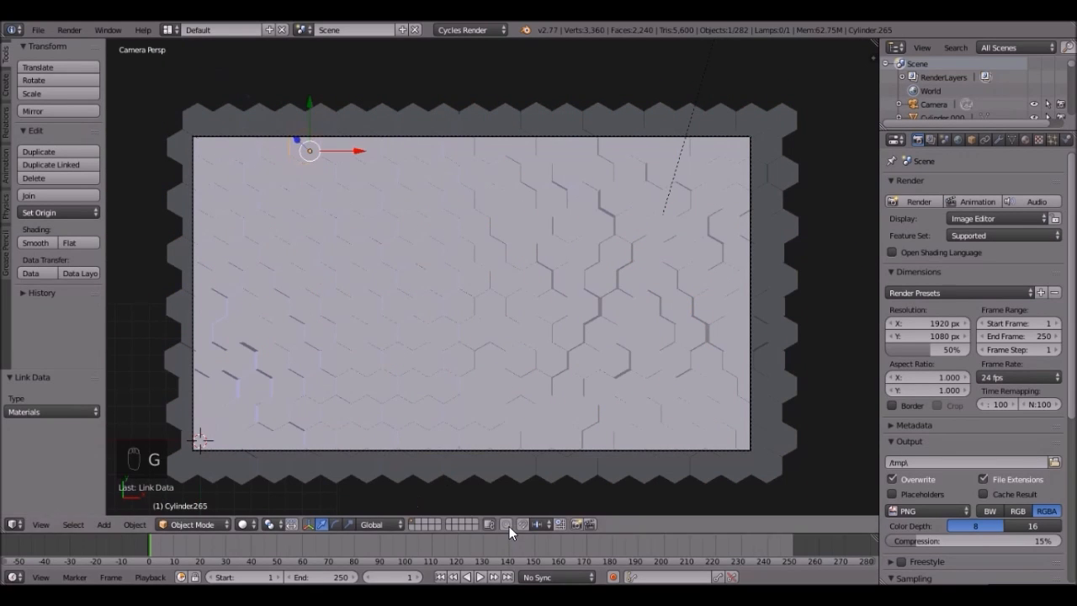
key("g")
key("z")
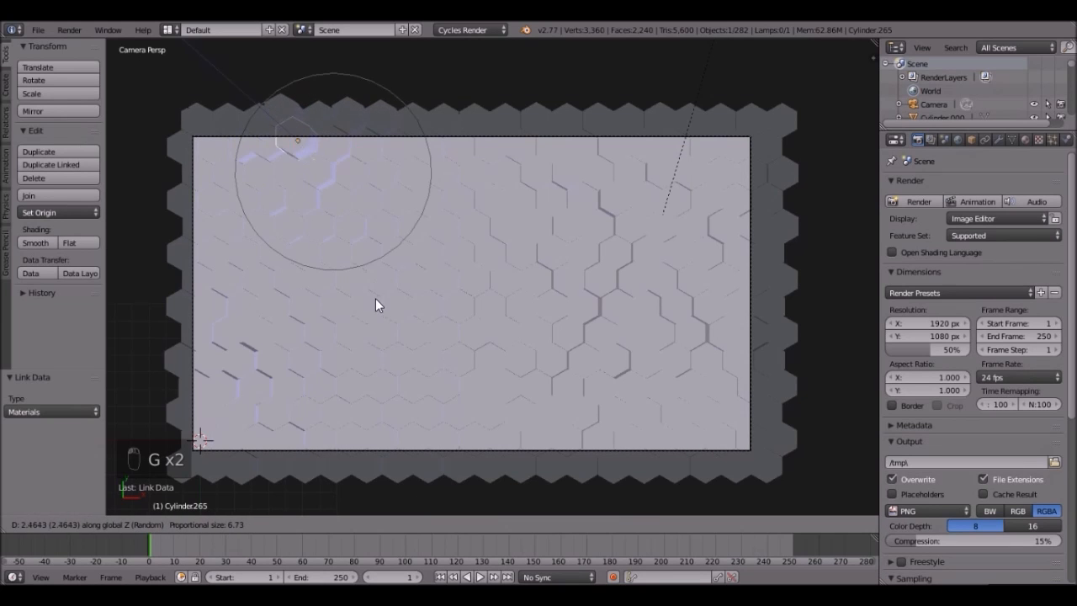
left_click(375, 294)
key("Tab")
key("Tab")
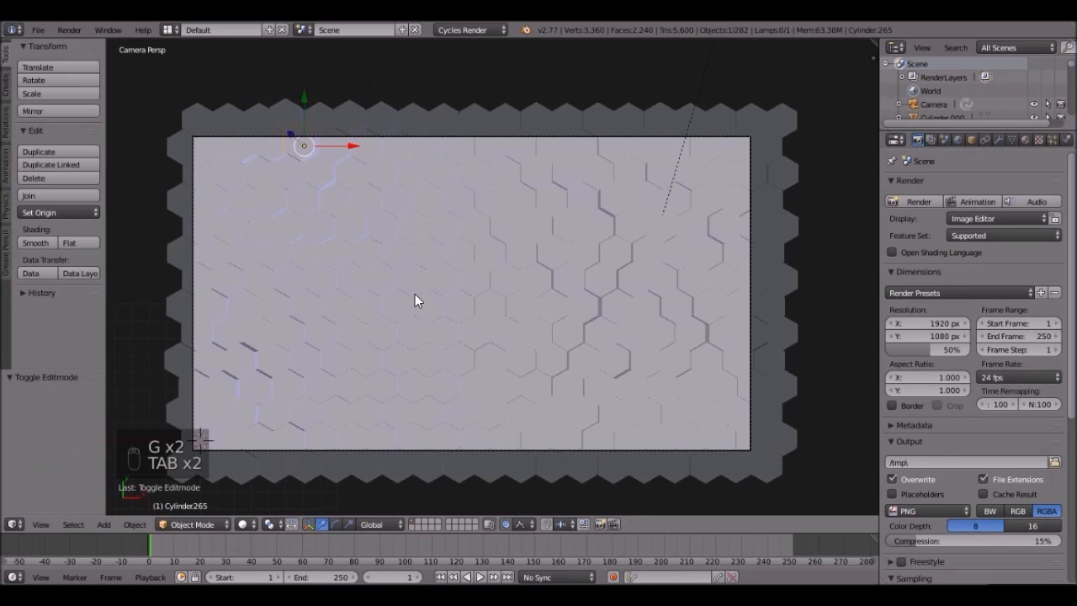
Step: Preview the newly raised hexagons in rendered shading, returning to solid shading
key("shift+z")
key("z")
key("z")
scroll(509, 288, "down", 2)
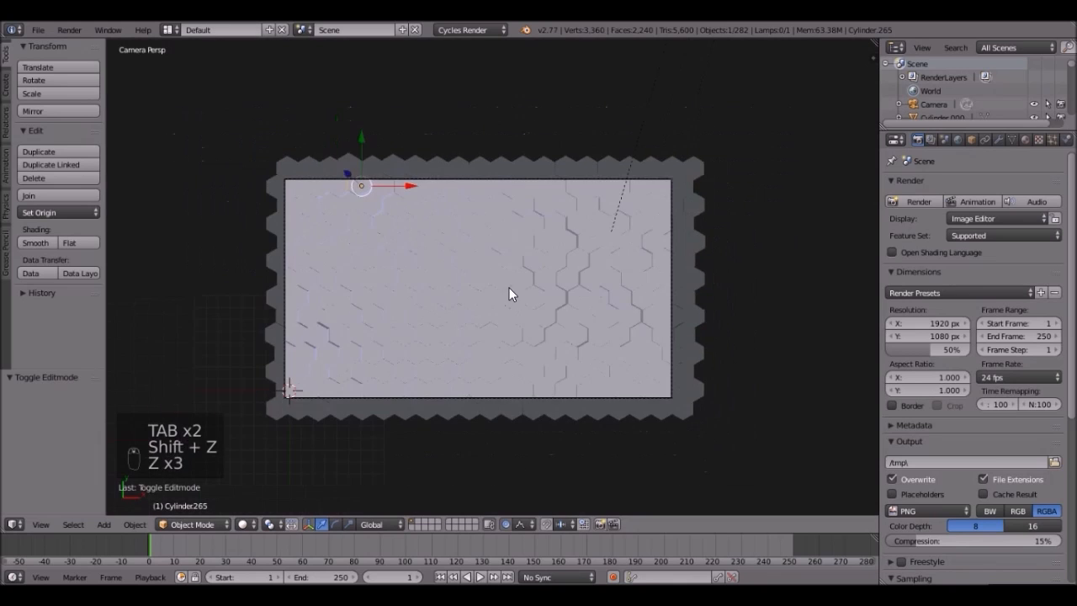
Step: Select a central hexagon, try a blue diffuse colour with a darker grey glossy colour in its material, and preview it rendered
right_click(521, 282)
scroll(684, 276, "up", 3)
scroll(702, 225, "down", 3)
left_click(1024, 140)
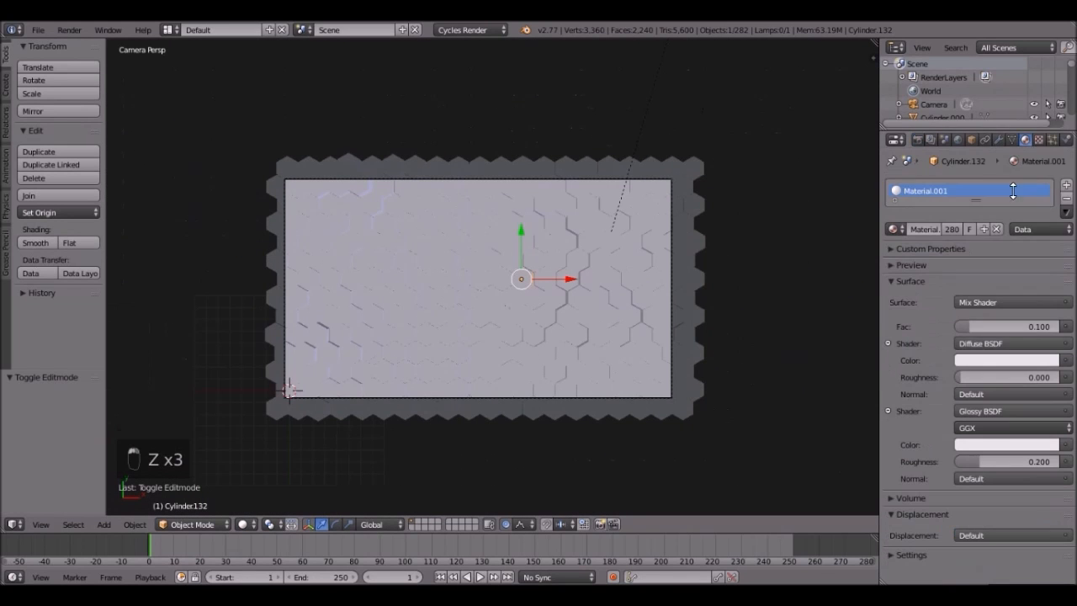
left_click(996, 359)
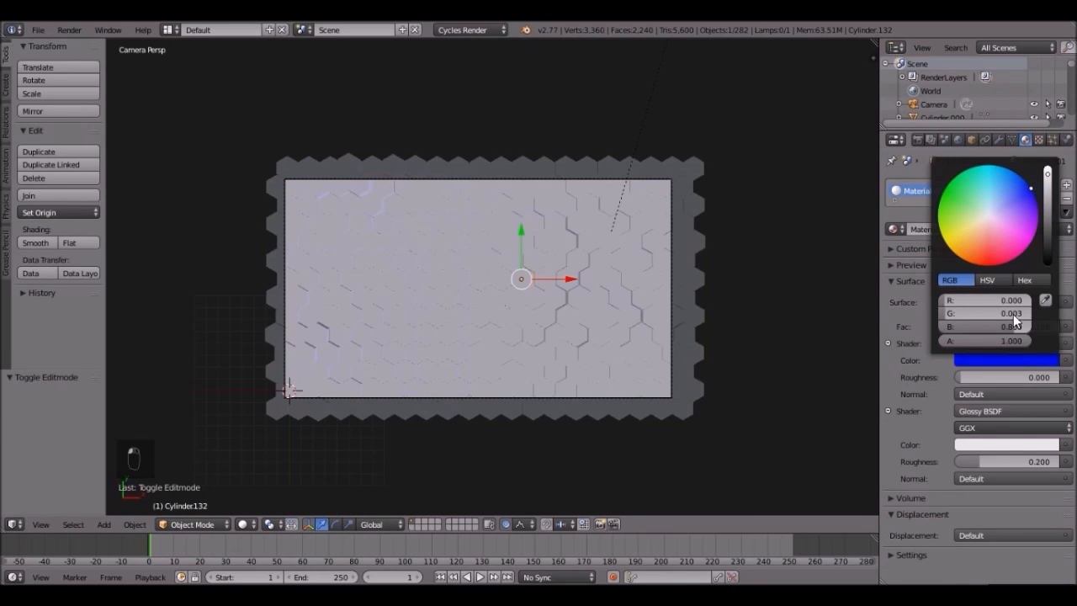
left_click(1024, 443)
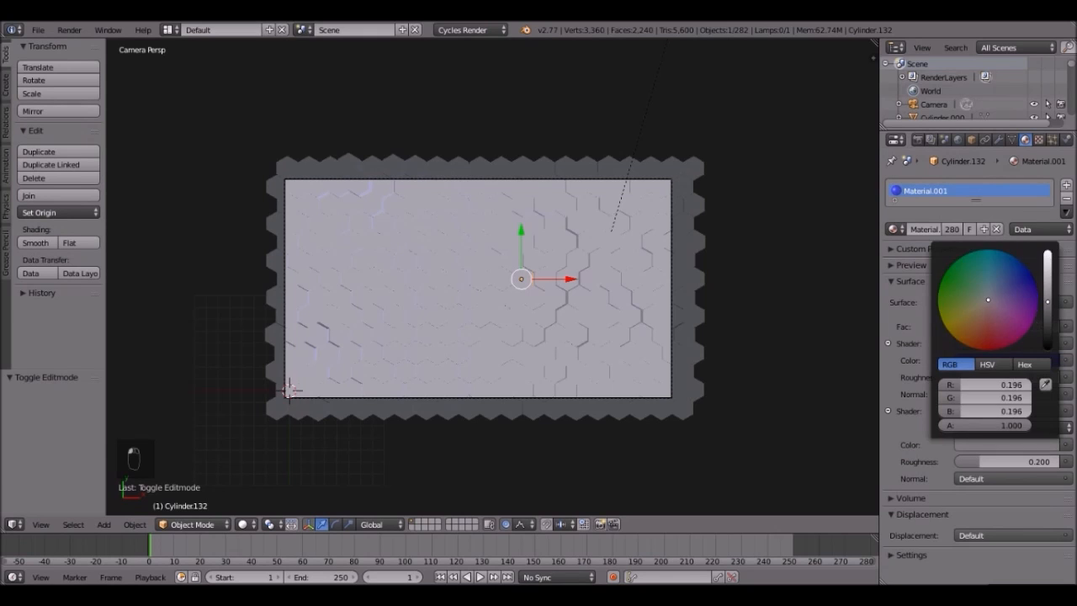
key("shift+z")
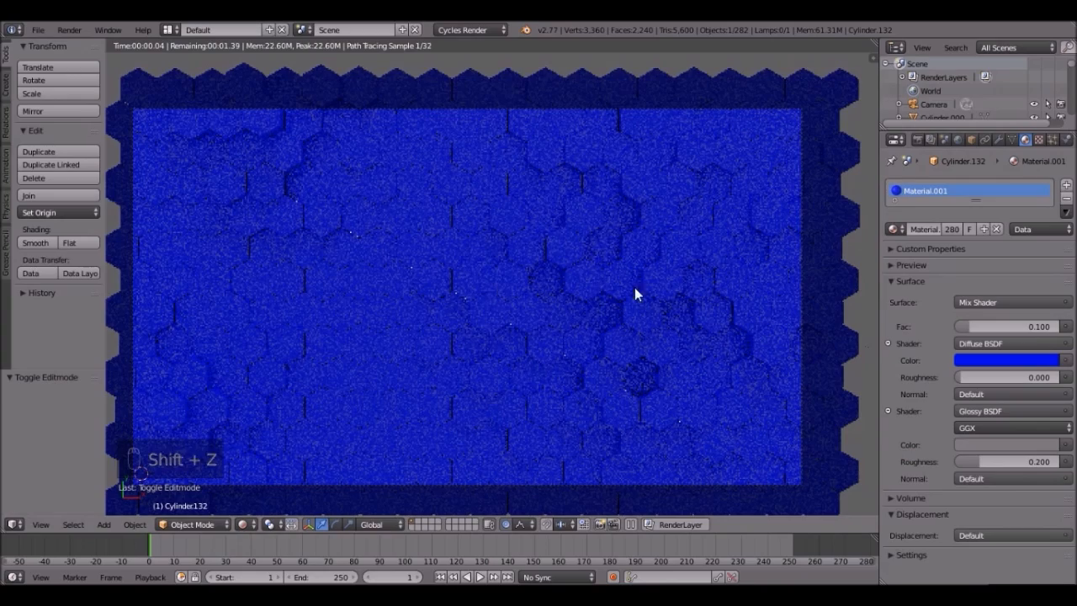
Step: Undo the material's diffuse and glossy colour changes and leave the rendered preview
key("ctrl+z")
key("ctrl+z")
key("ctrl+z")
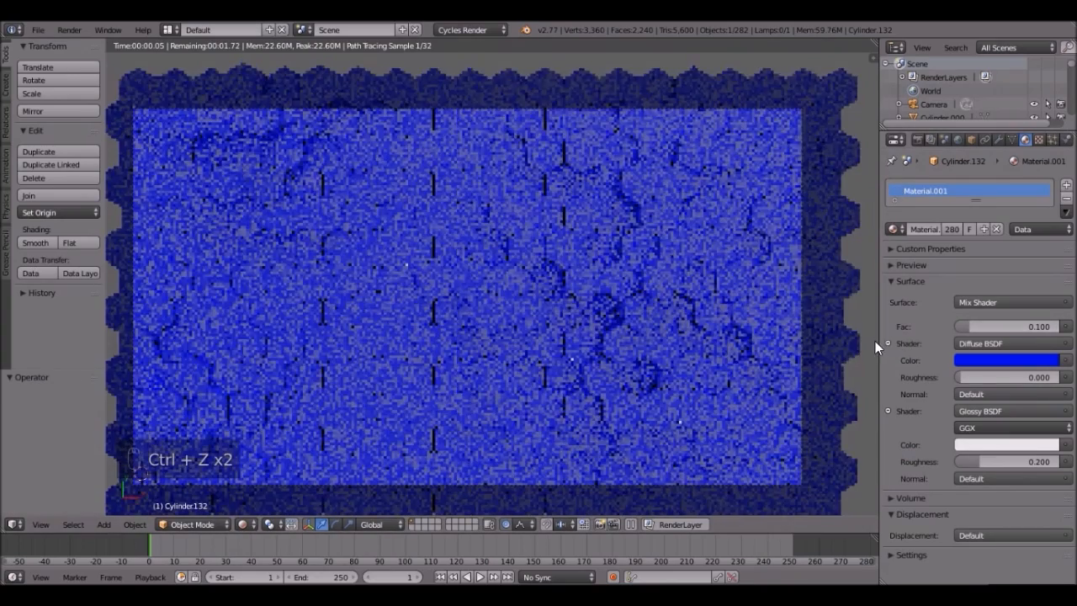
key("ctrl+z")
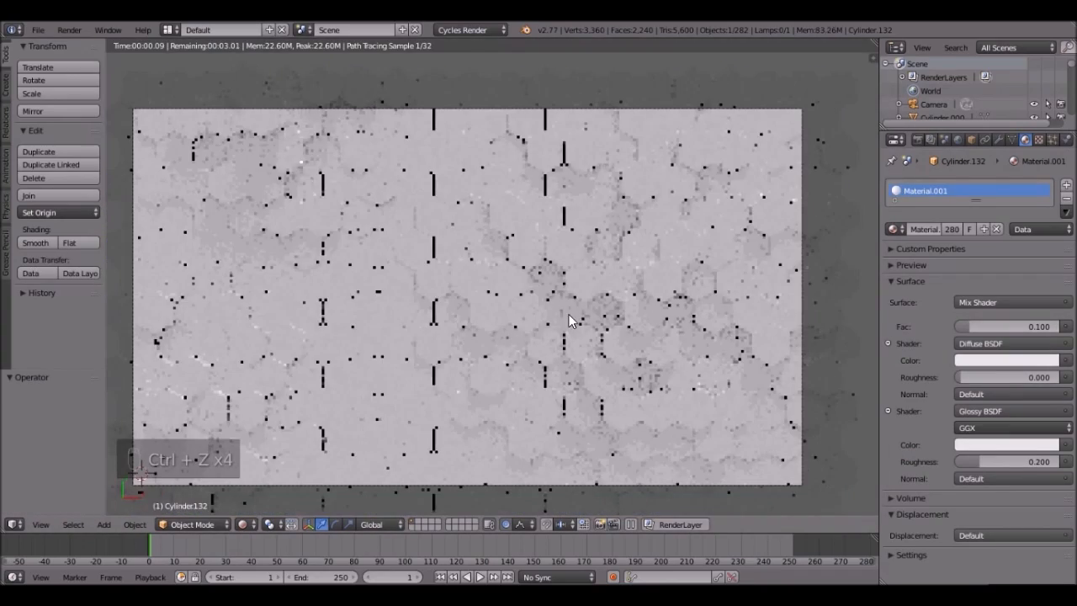
key("z")
key("z")
Step: Bring up the last rendered image and examine it alongside the render resolution and sampling settings
key("F12")
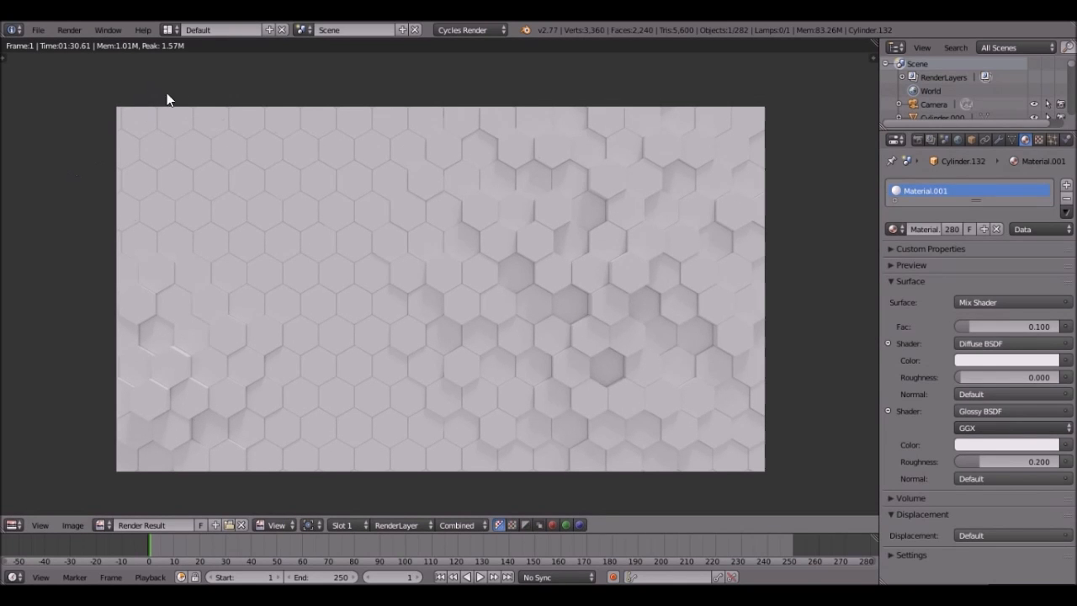
left_click(917, 139)
scroll(937, 281, "down", 5)
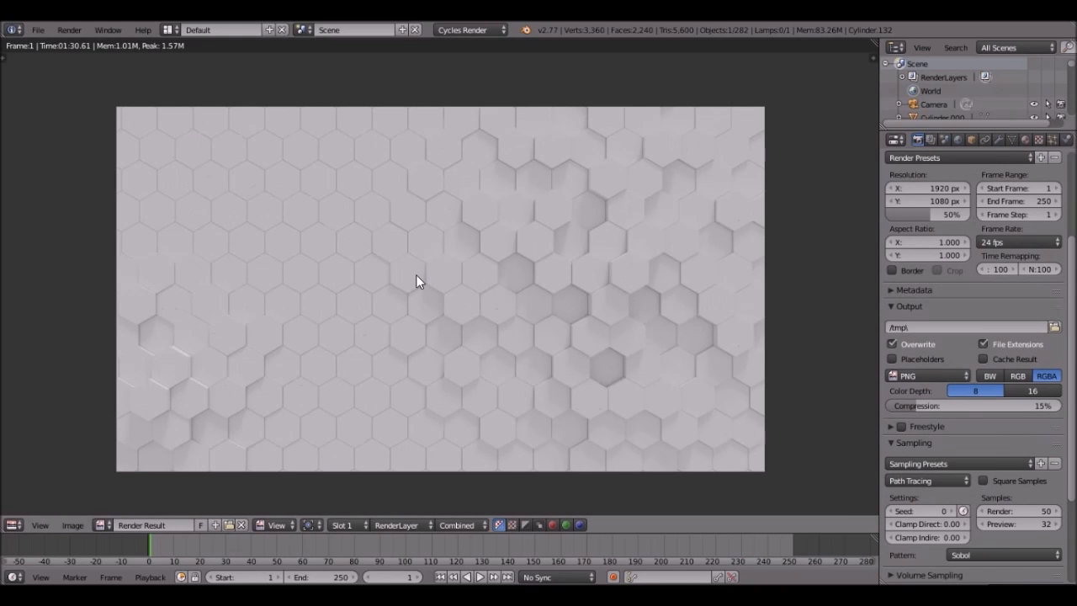
scroll(447, 284, "up", 1)
scroll(448, 284, "down", 2)
scroll(447, 284, "up", 1)
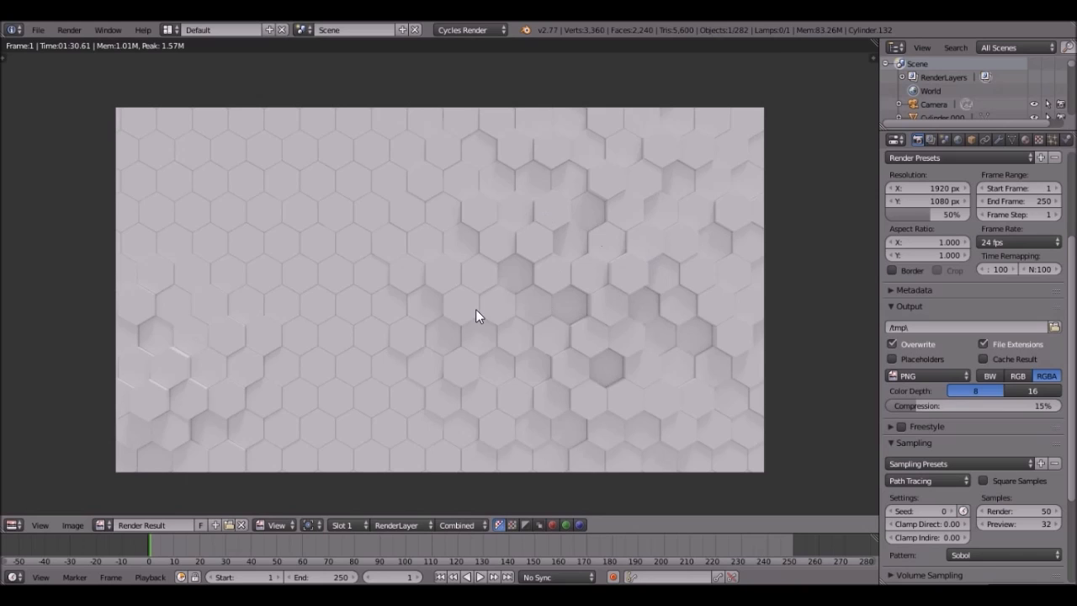
mouse_move(336, 285)
middle_mouse_down()
mouse_move(325, 257)
mouse_move(320, 272)
middle_mouse_up()
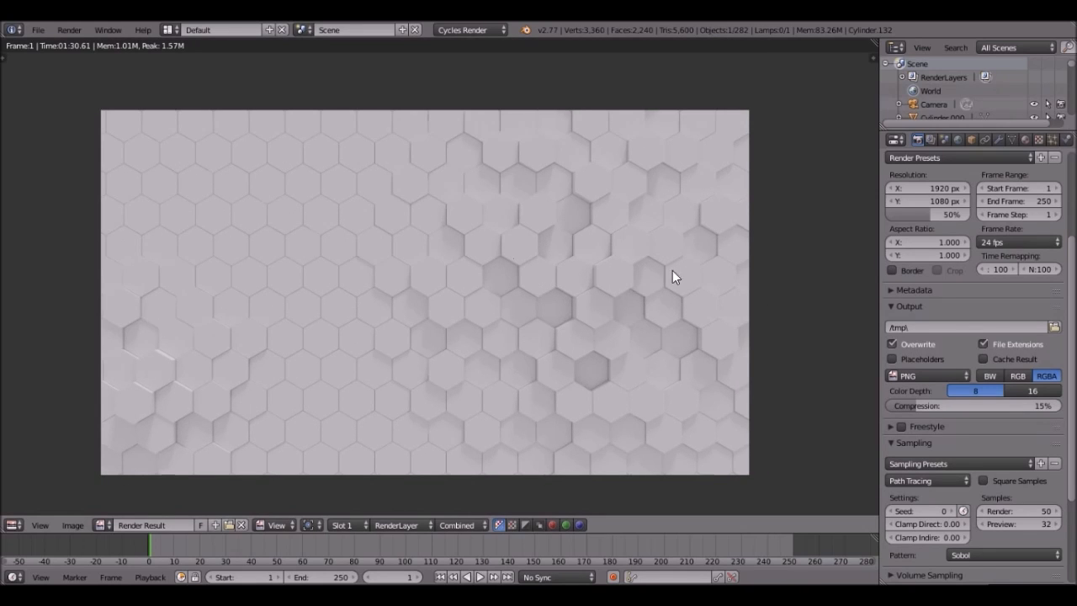
scroll(1012, 429, "down", 2)
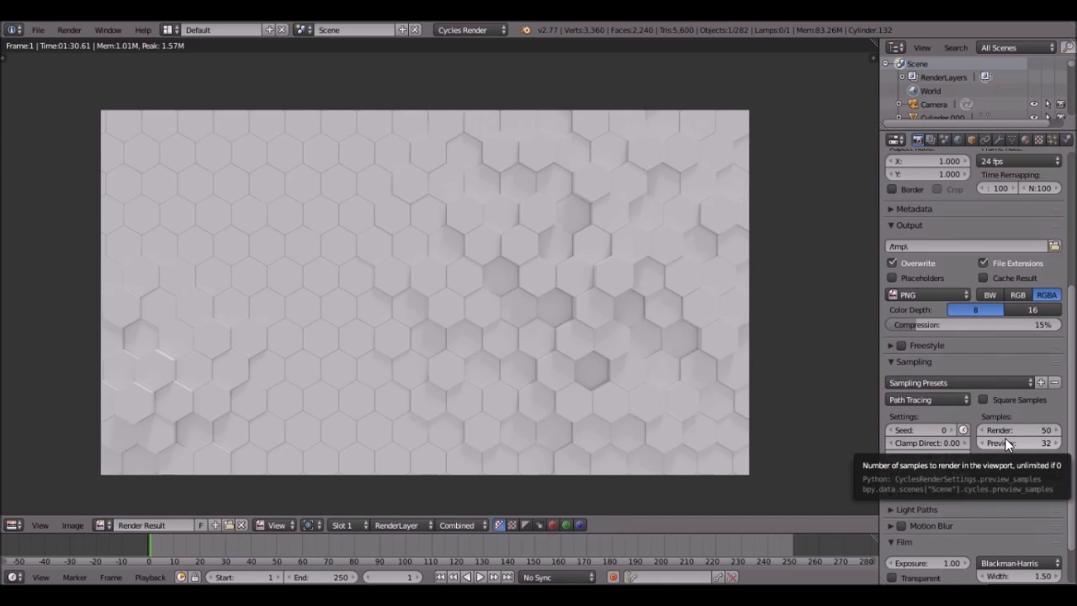